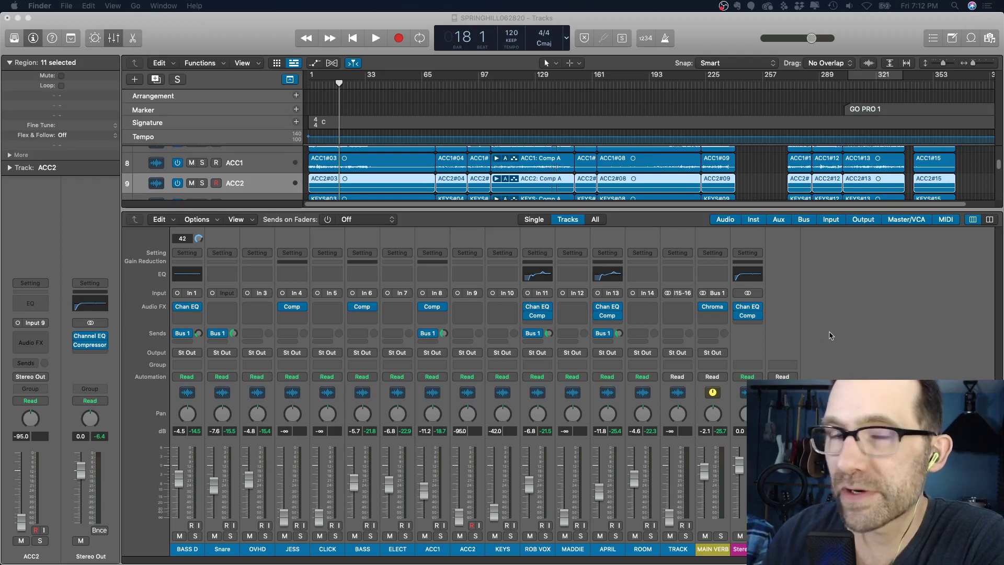
# View the BASS D channel's Channel EQ from both its insert and its EQ thumbnail, closing it each time
pyautogui.click(862, 339)
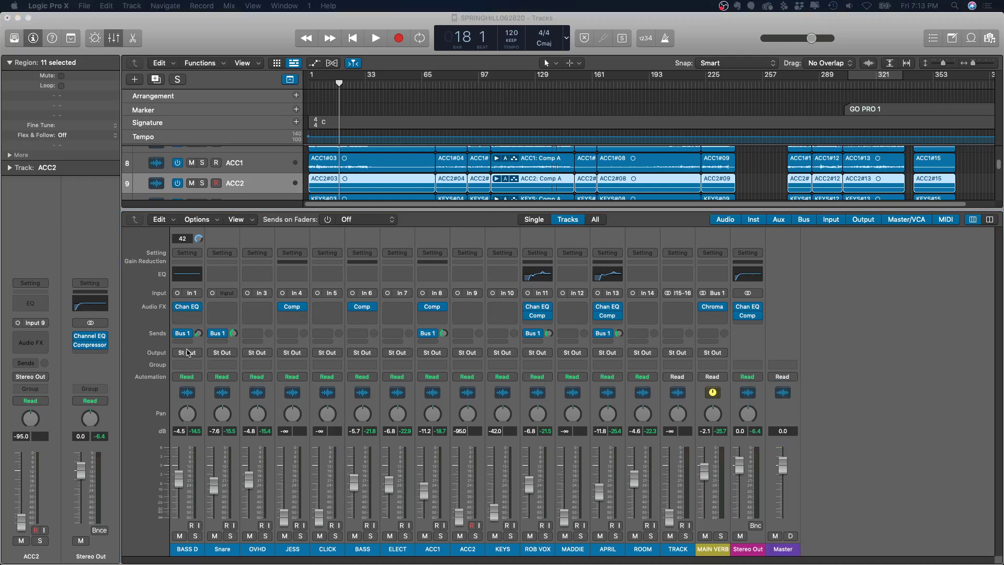
pyautogui.click(185, 309)
pyautogui.click(188, 310)
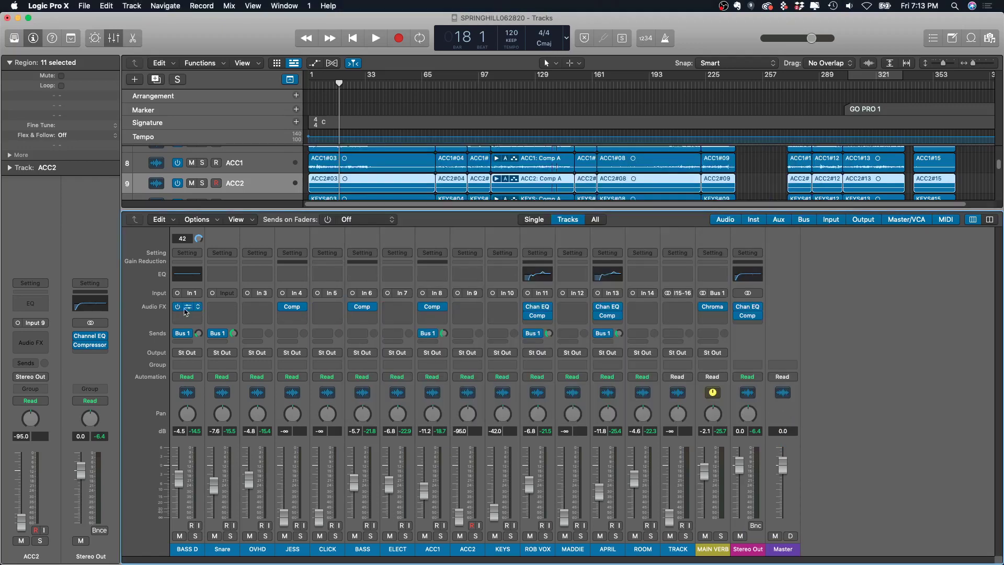
pyautogui.click(190, 312)
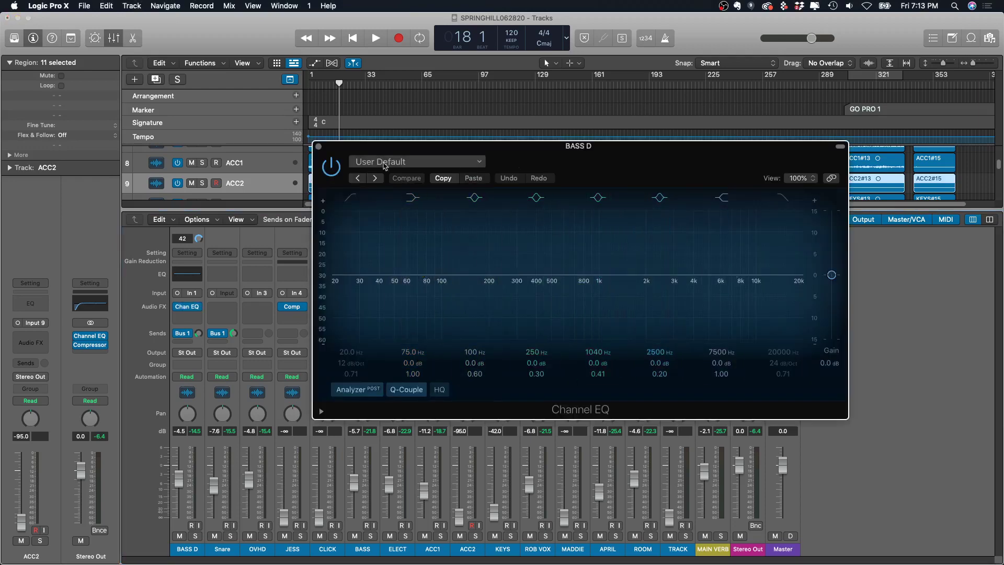
pyautogui.click(318, 147)
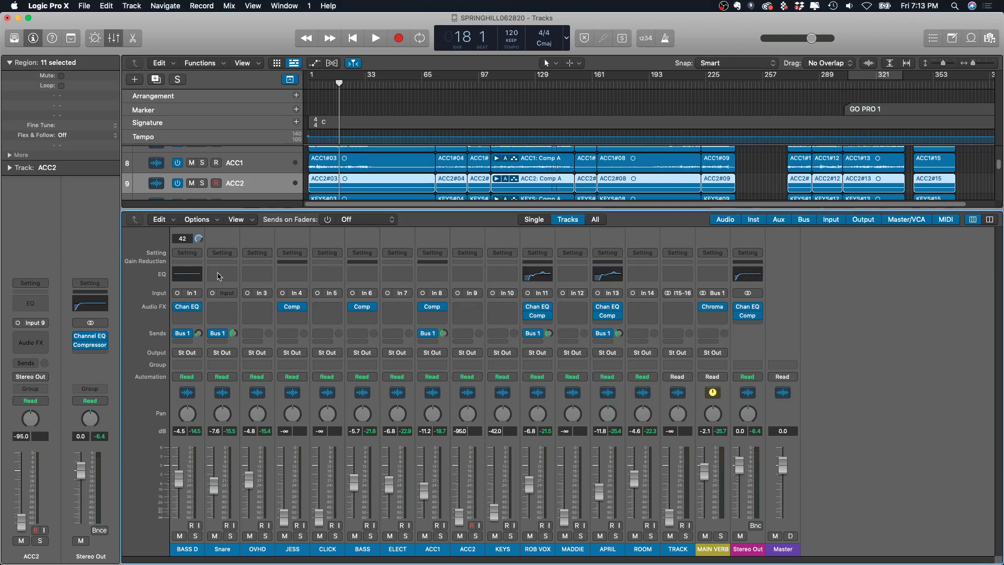
pyautogui.click(194, 277)
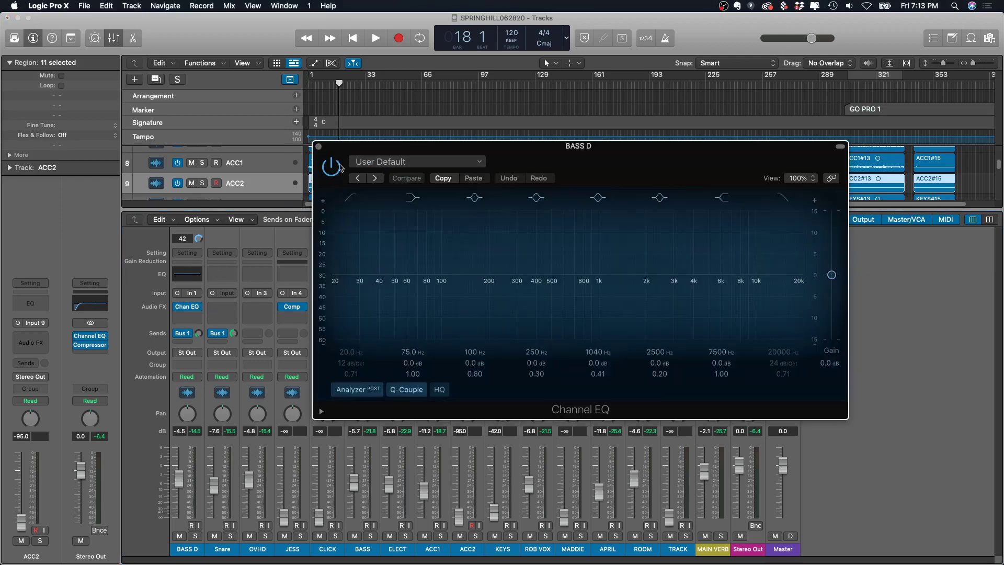
pyautogui.click(318, 147)
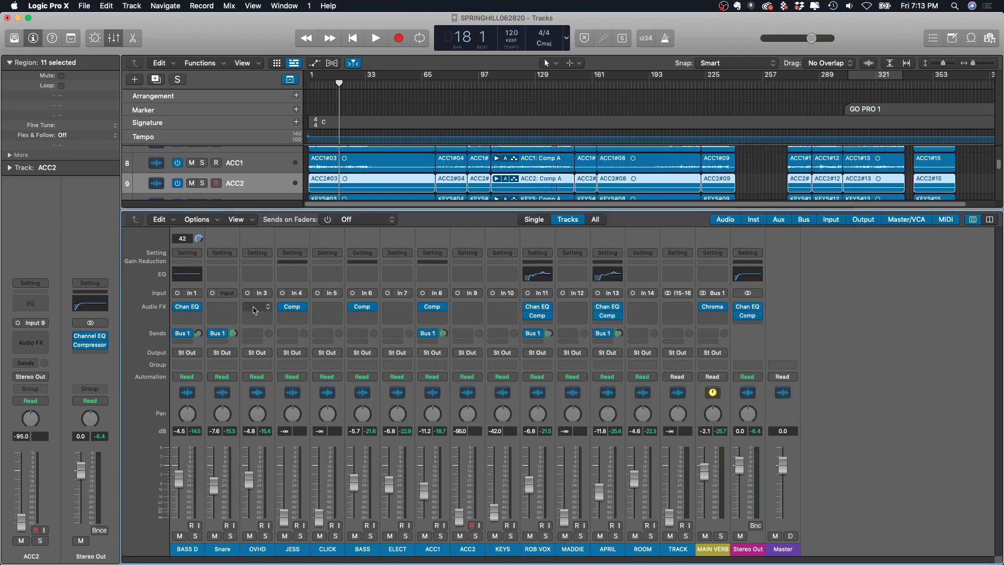
# Set the upper-mid peak band of the input 11 vocal channel's EQ to 2460 Hz, +7.2 dB and Q 1.70, and close the EQ
pyautogui.click(542, 277)
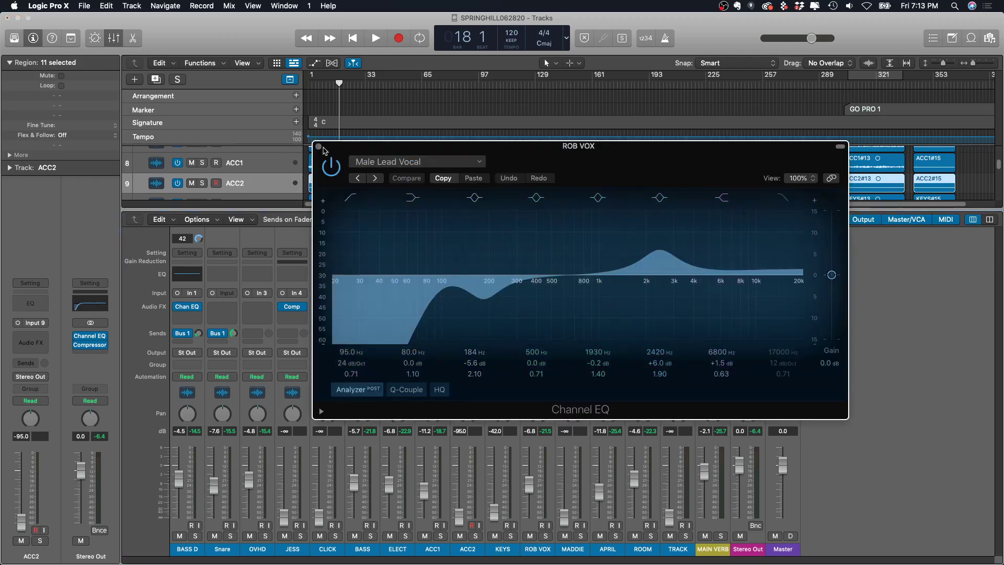
pyautogui.moveTo(365, 151); pyautogui.dragTo(26, 111)
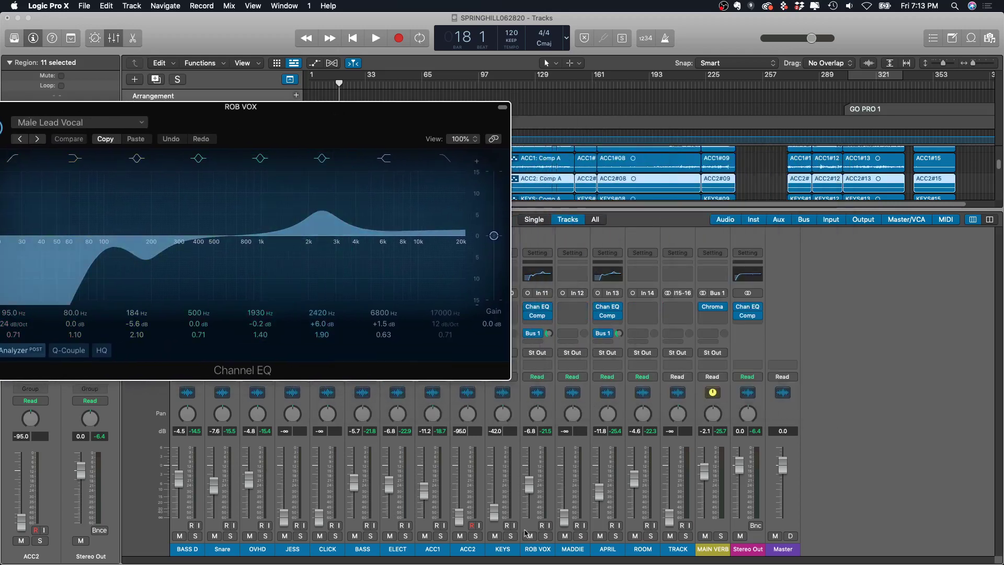
pyautogui.moveTo(386, 109); pyautogui.dragTo(712, 87)
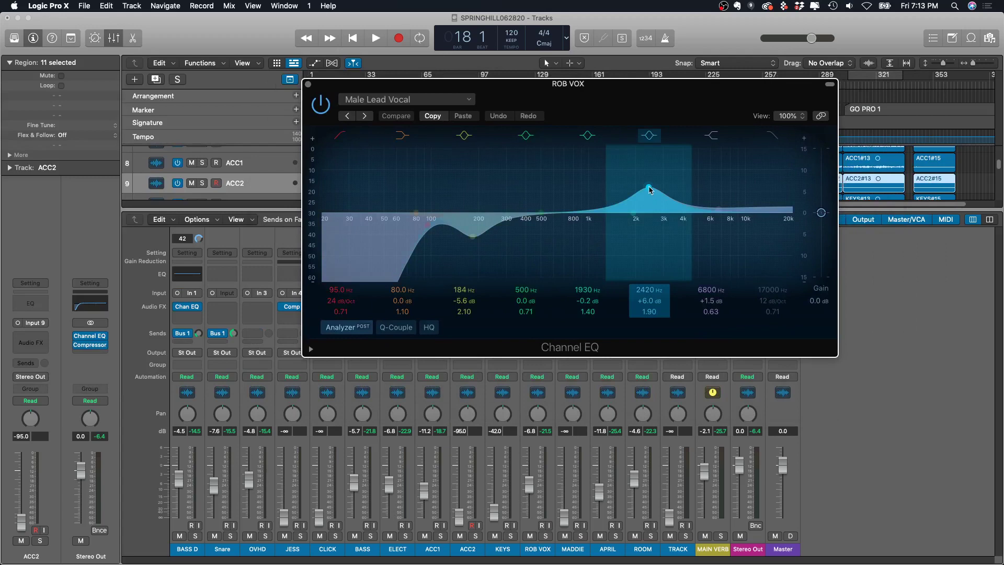
pyautogui.moveTo(648, 189)
pyautogui.mouseDown()
pyautogui.moveTo(653, 233)
pyautogui.moveTo(562, 213)
pyautogui.moveTo(650, 182)
pyautogui.mouseUp()
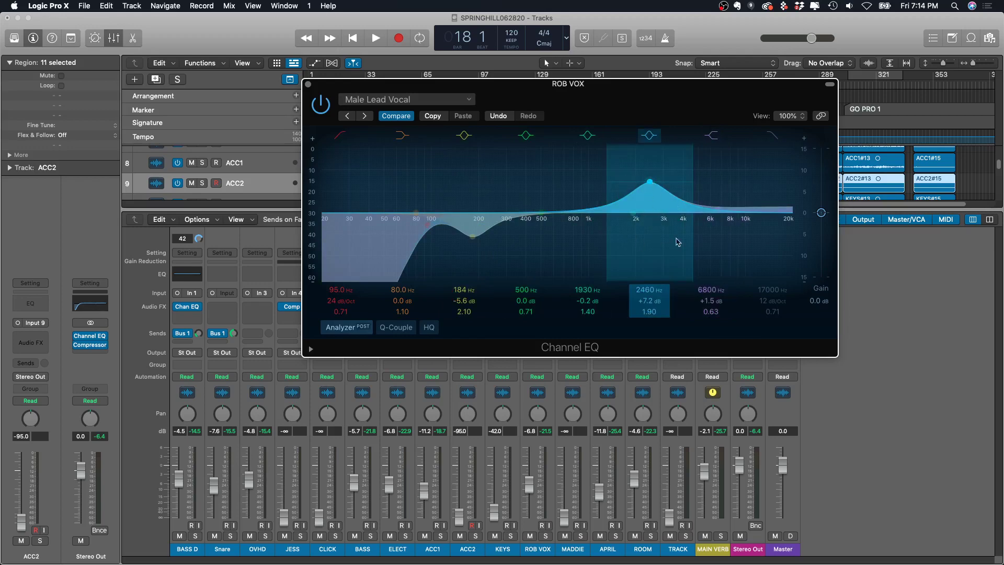
pyautogui.moveTo(651, 312)
pyautogui.mouseDown()
pyautogui.moveTo(651, 301)
pyautogui.moveTo(651, 318)
pyautogui.mouseUp()
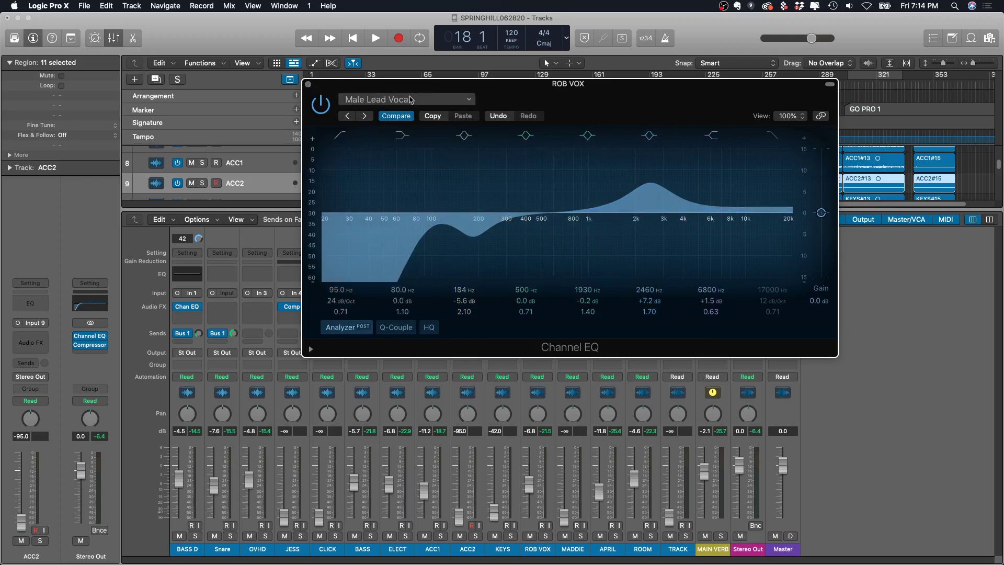
pyautogui.click(308, 85)
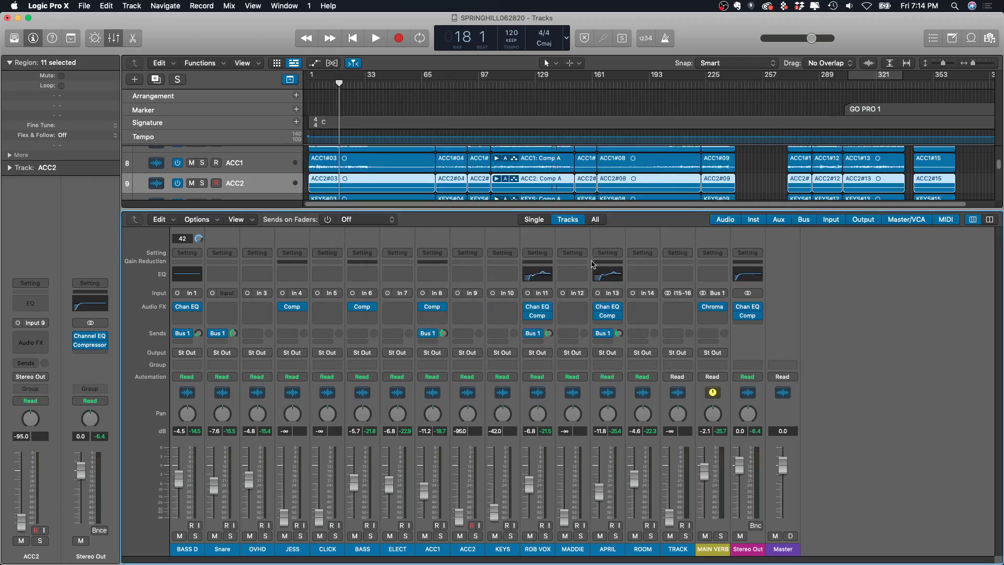
# Add a Channel EQ to the ROOM channel and load the Male Lead Vocal preset from the Voice category
pyautogui.click(647, 278)
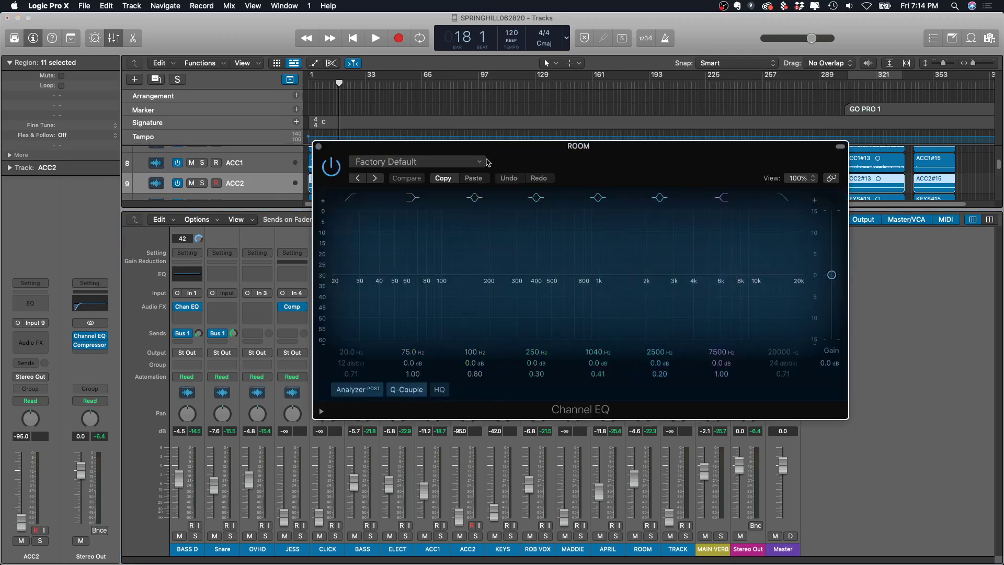
pyautogui.click(478, 163)
pyautogui.moveTo(425, 376)
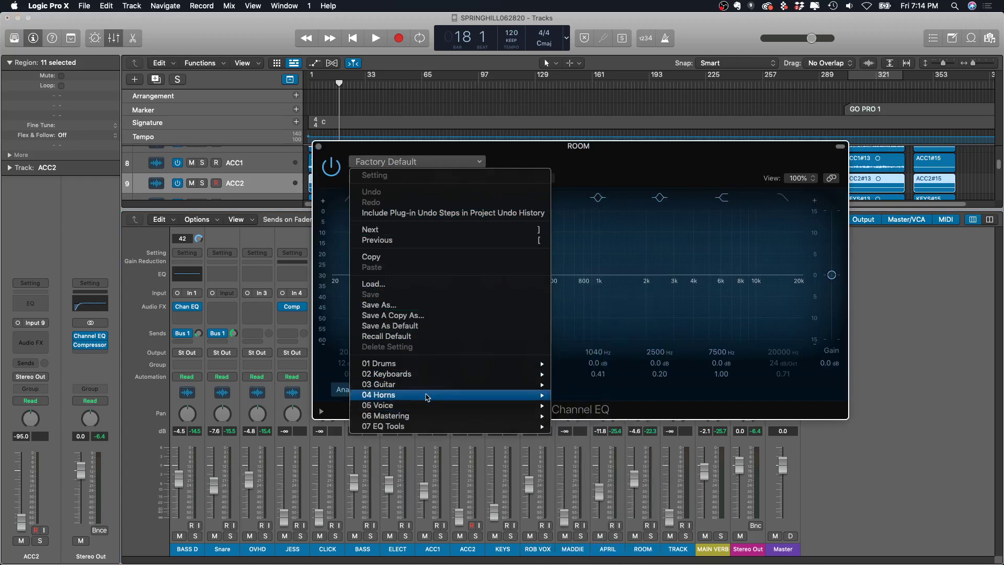
pyautogui.moveTo(426, 408)
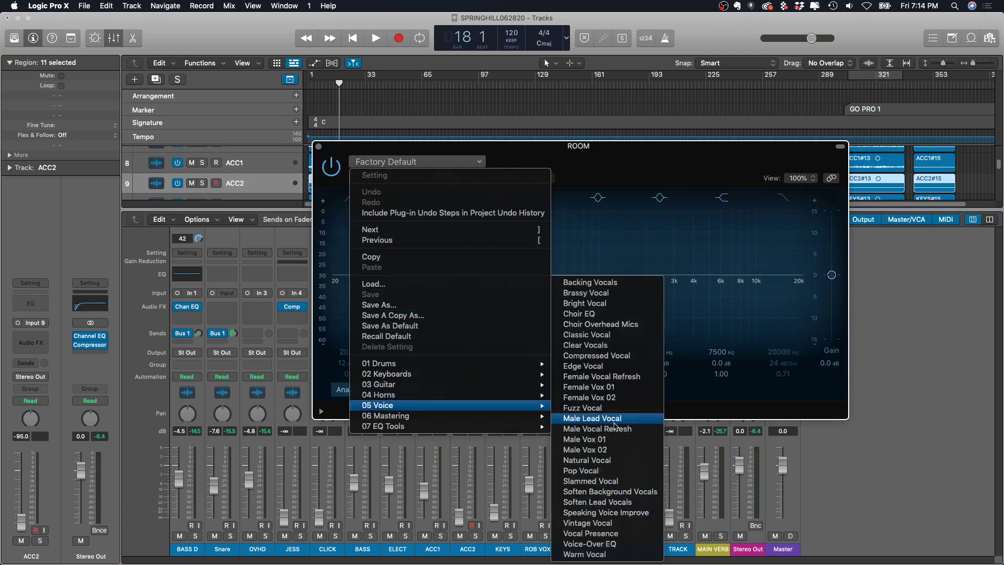
pyautogui.click(614, 422)
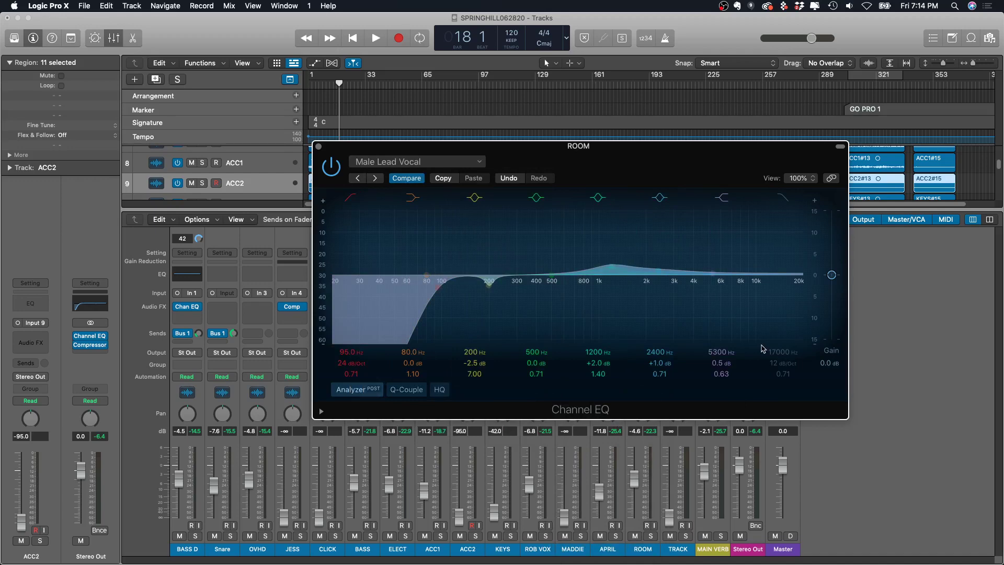
# Try the Natural Vocal and Fuzz Vocal presets in the ROOM channel's EQ
pyautogui.click(458, 162)
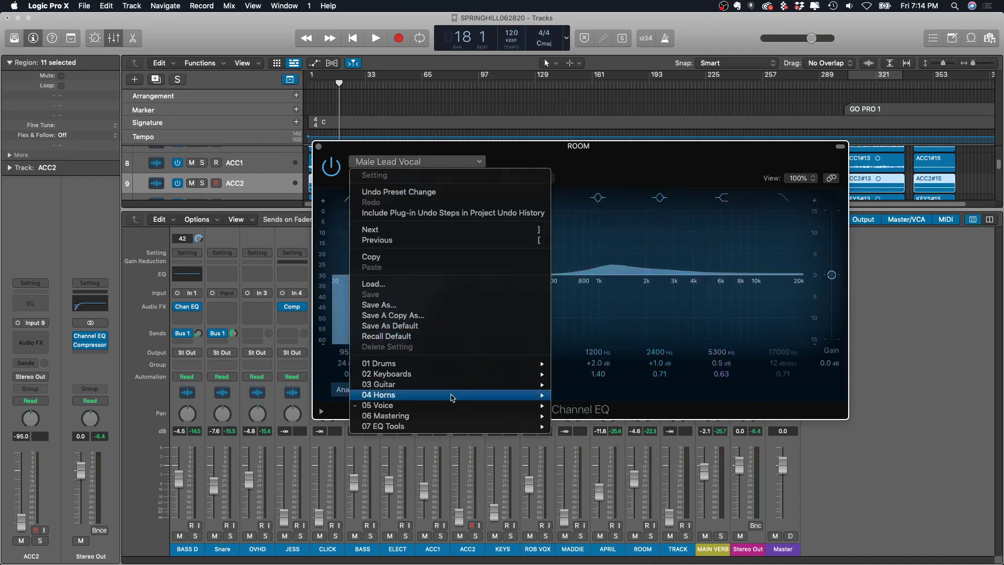
pyautogui.moveTo(475, 411)
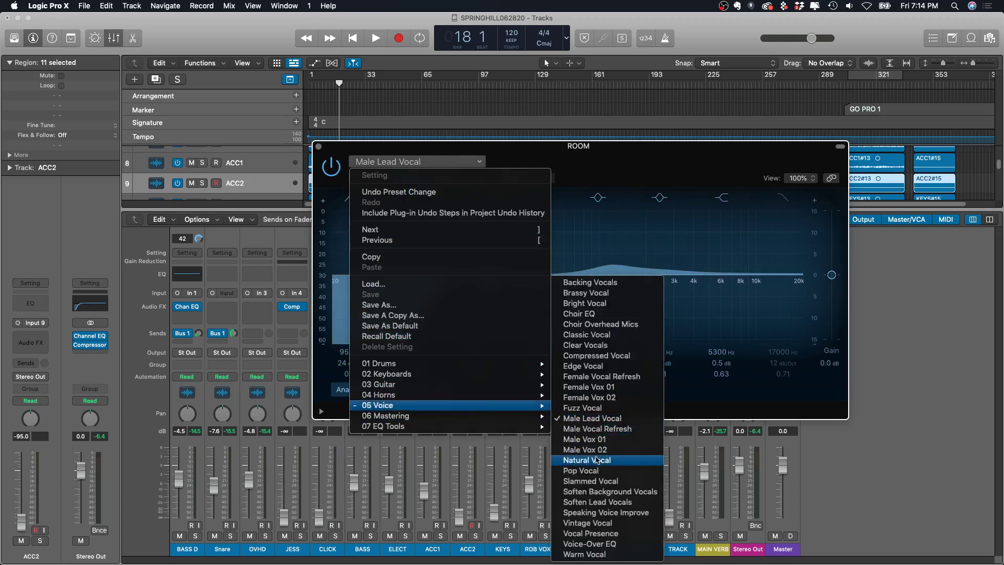
pyautogui.click(596, 461)
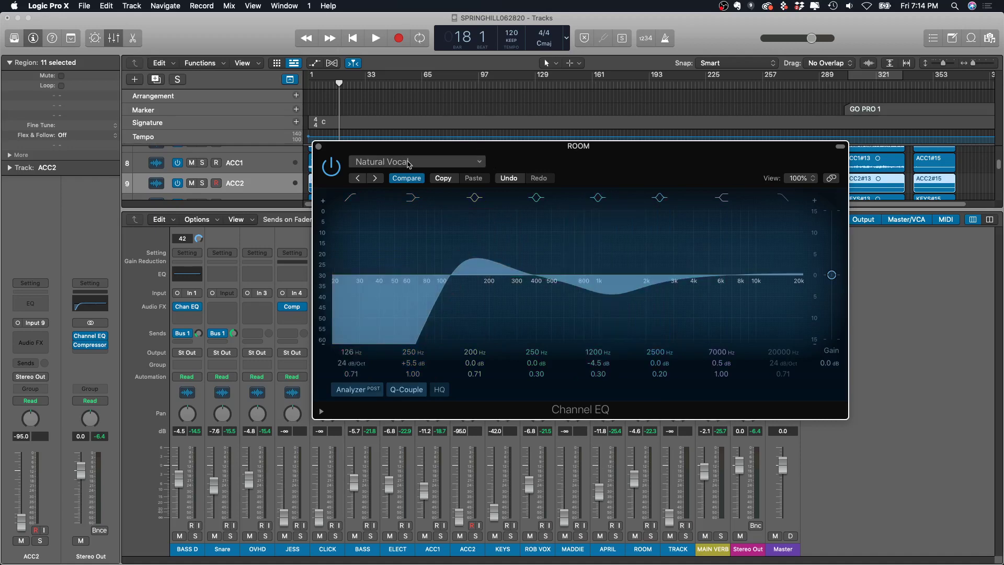
pyautogui.click(410, 163)
pyautogui.moveTo(451, 406)
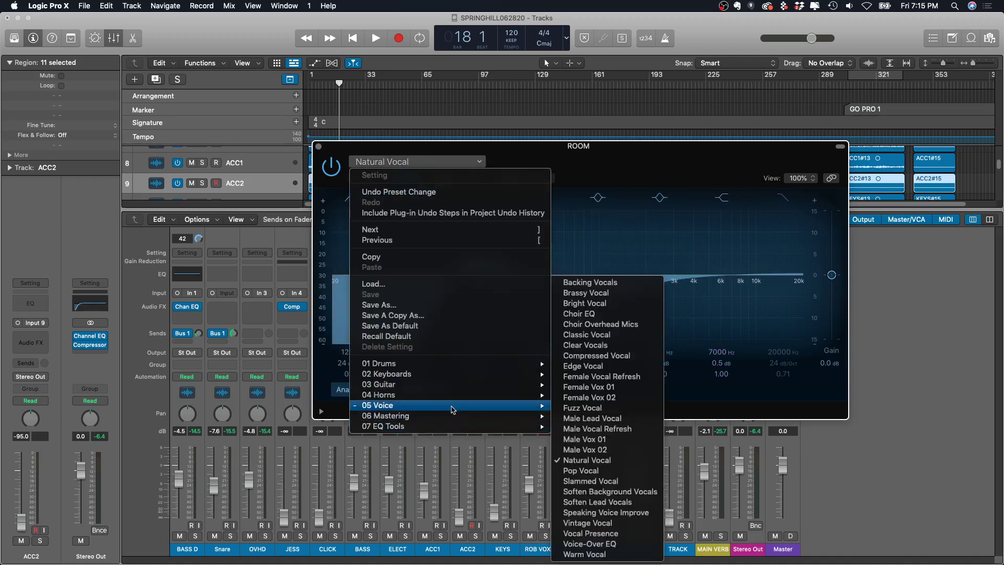
pyautogui.click(589, 409)
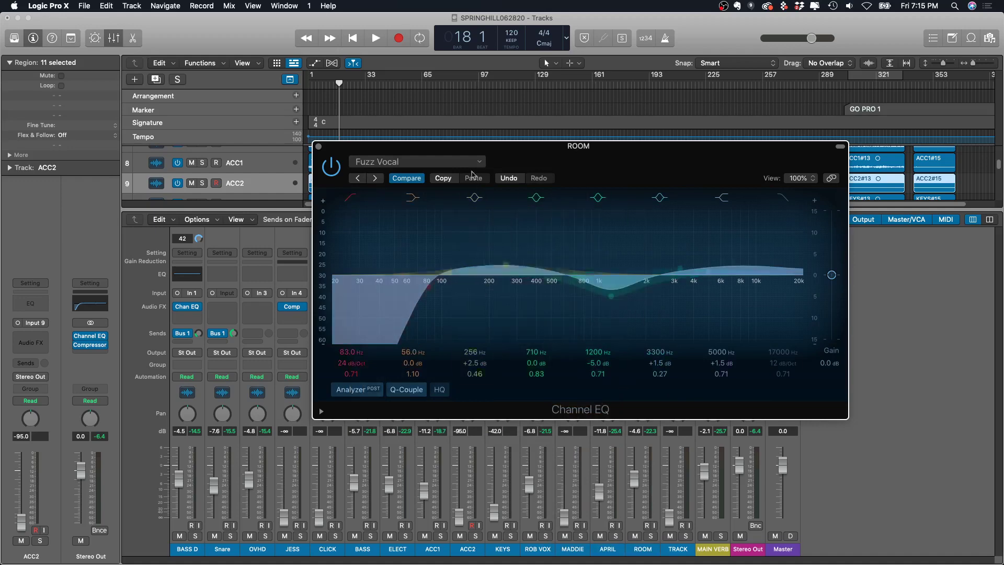
# Load the Slammed Vocal voice preset in the ROOM channel's EQ
pyautogui.click(453, 164)
pyautogui.moveTo(463, 406)
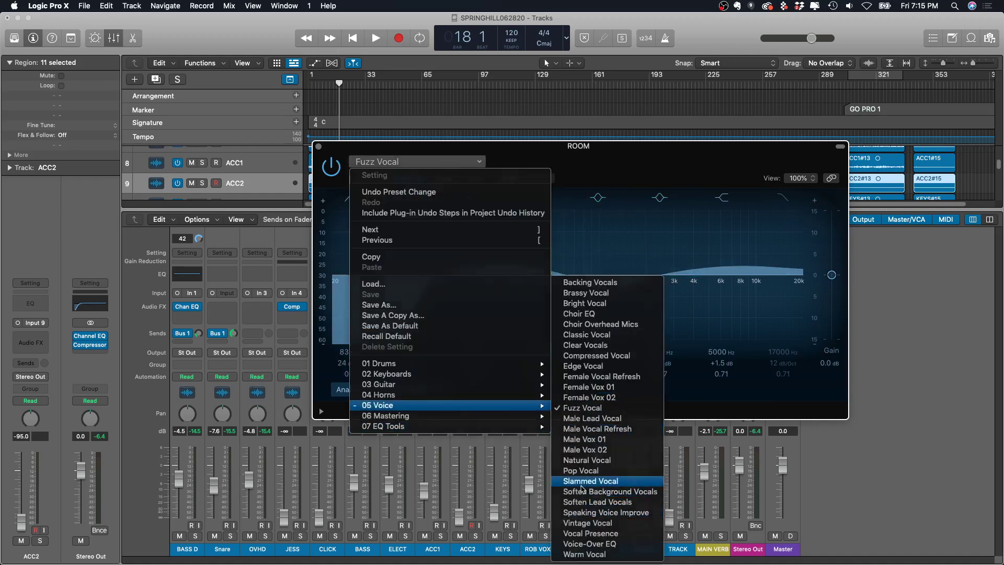
pyautogui.click(582, 484)
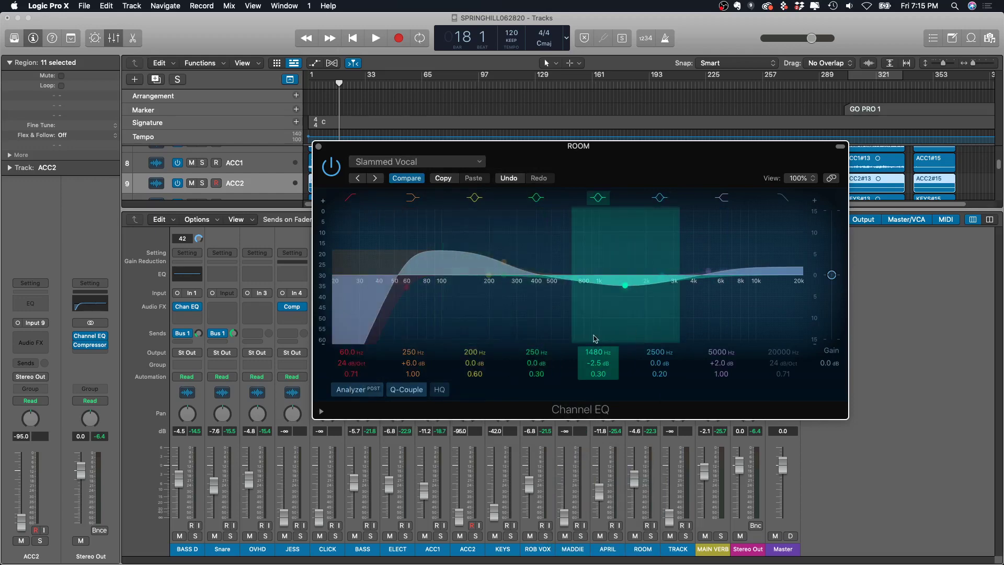
# Adjust the ROOM EQ's low shelf to 252 Hz, +2.2 dB and its fifth band to 4680 Hz, +9.5 dB, Q 1.20, and close it
pyautogui.moveTo(505, 279); pyautogui.dragTo(506, 283)
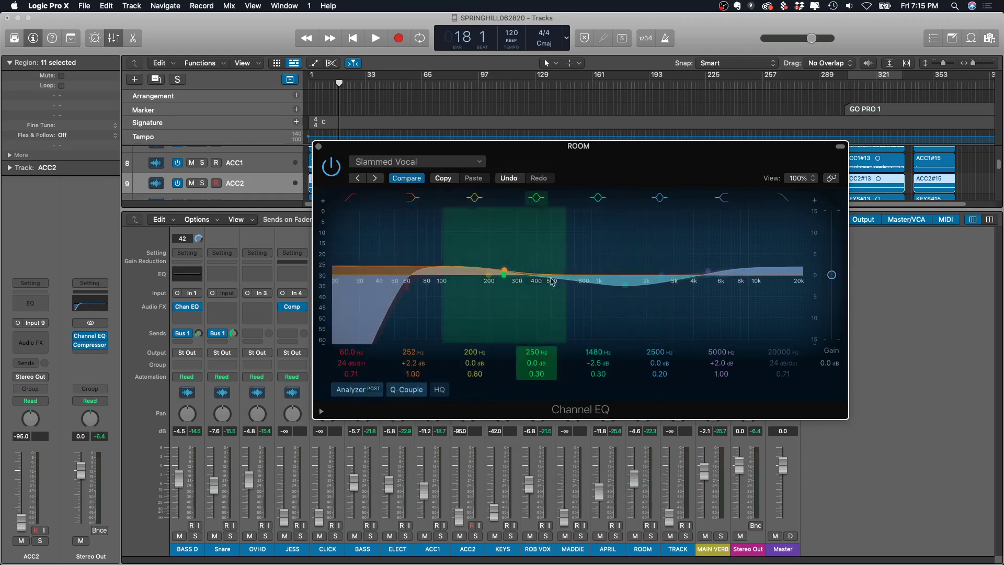
pyautogui.moveTo(621, 287); pyautogui.dragTo(626, 301)
pyautogui.moveTo(598, 374); pyautogui.dragTo(599, 351)
pyautogui.moveTo(626, 302); pyautogui.dragTo(705, 230)
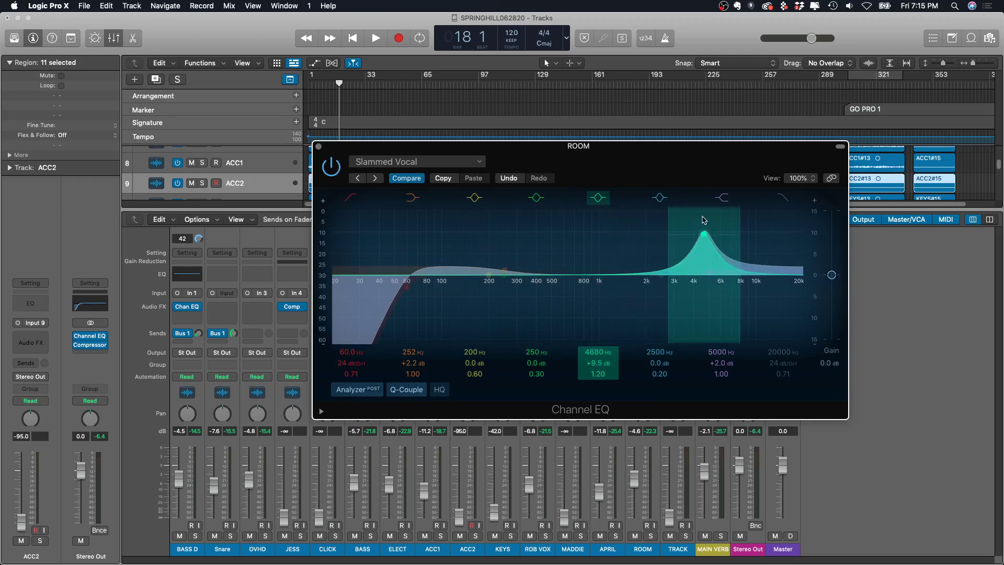
pyautogui.click(318, 147)
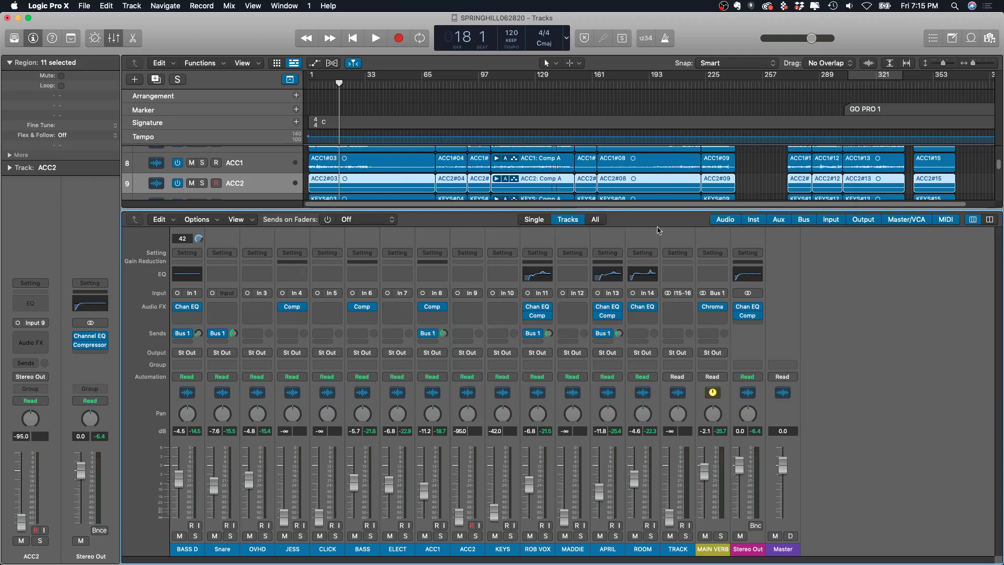
# Bypass the Stereo Out channel's EQ, close it, and reopen it to switch it back on
pyautogui.click(755, 277)
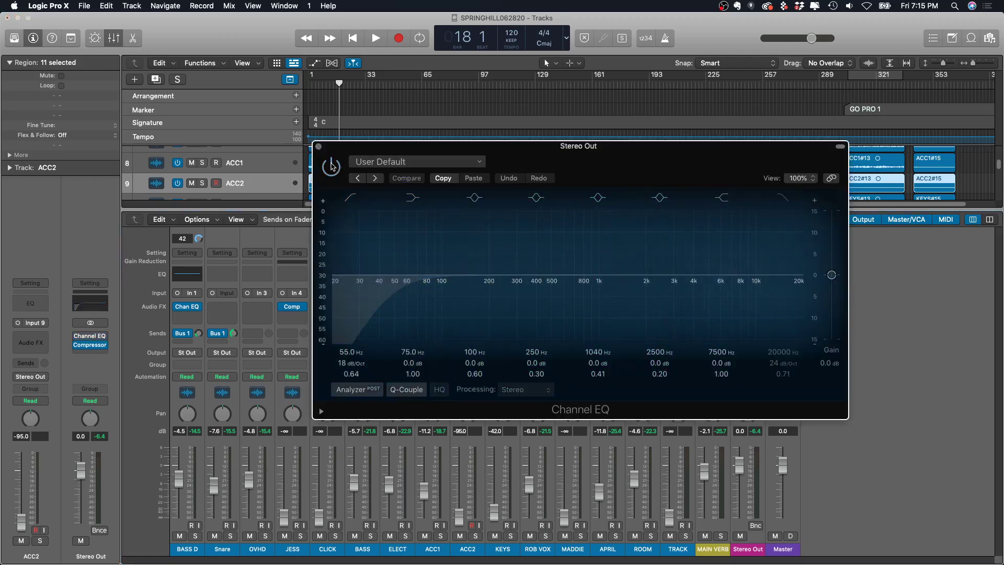
pyautogui.click(319, 147)
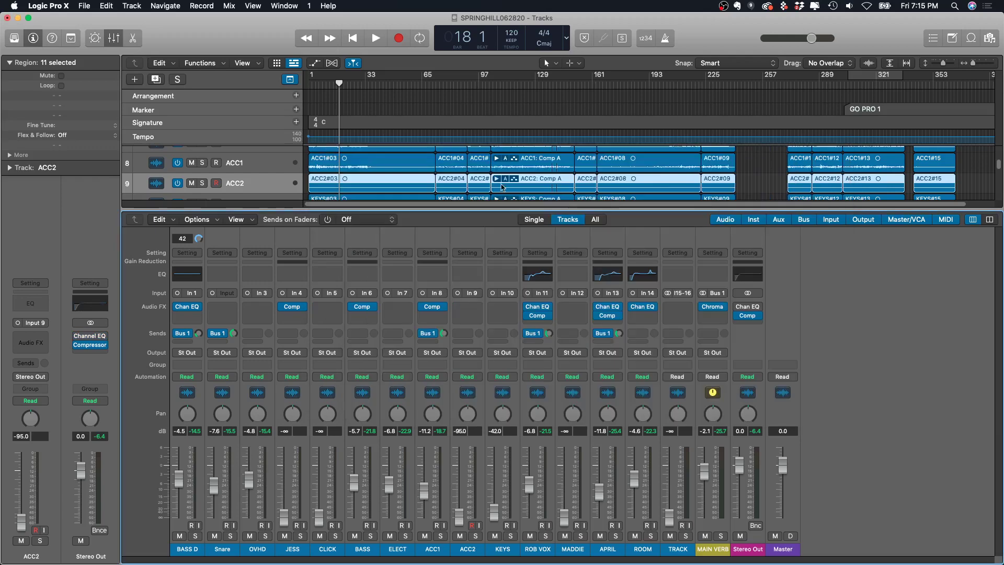
pyautogui.click(753, 278)
pyautogui.click(323, 166)
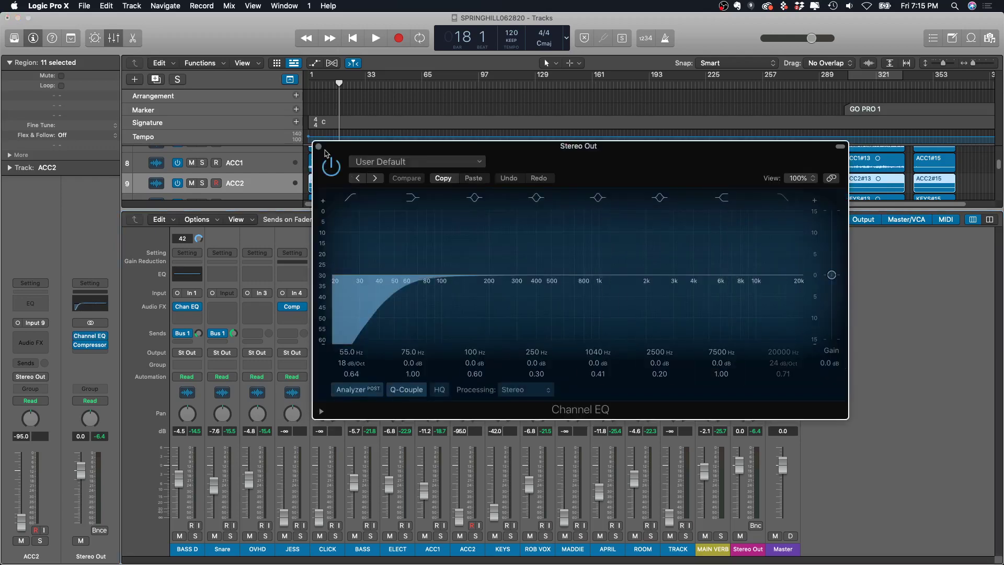
# Move the Stereo Out EQ window clear of the channel's thumbnail, toggle the EQ off and on repeatedly, and close, reopen and close it again
pyautogui.moveTo(339, 153); pyautogui.dragTo(209, 302)
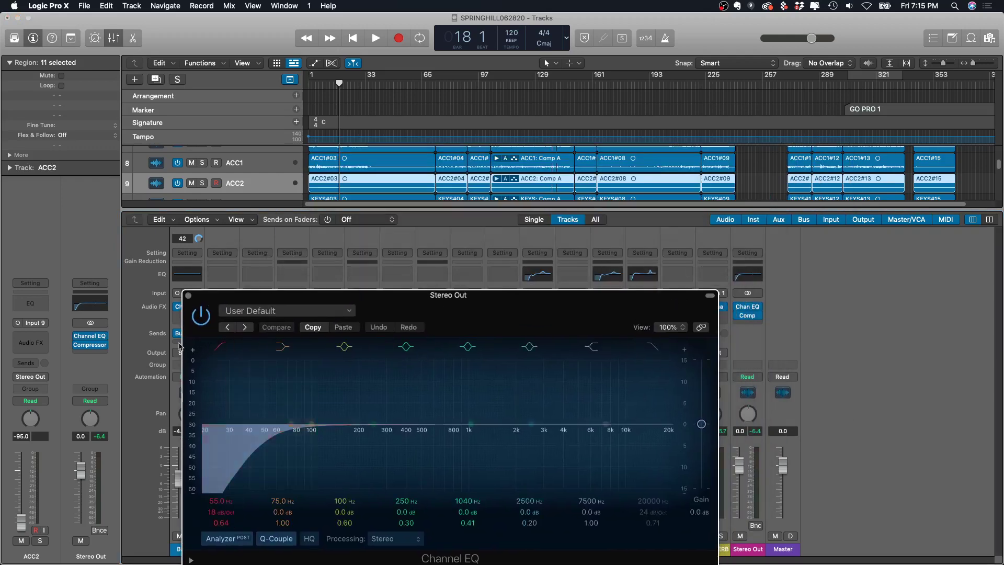
pyautogui.click(201, 316)
pyautogui.click(202, 316)
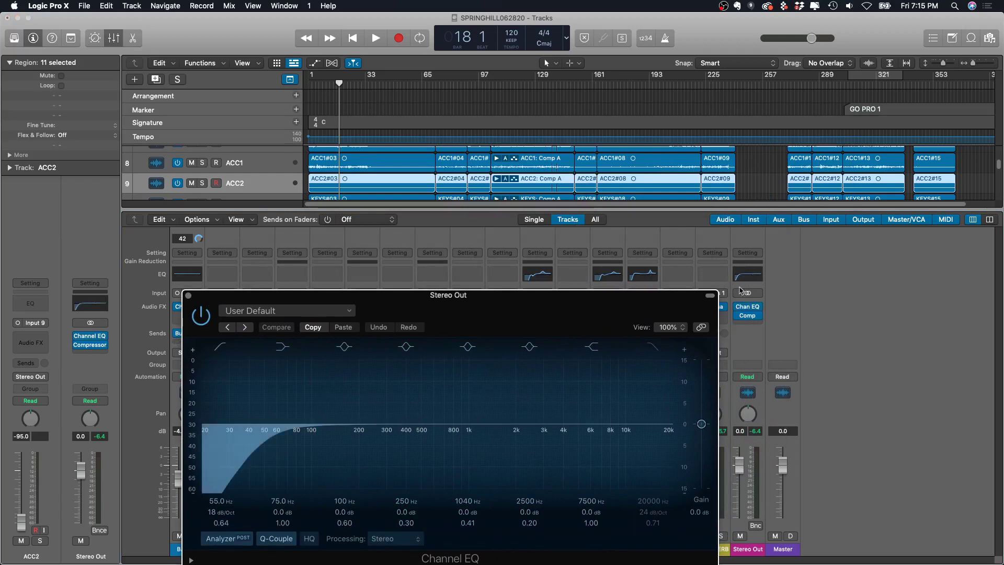
pyautogui.click(202, 317)
pyautogui.click(202, 316)
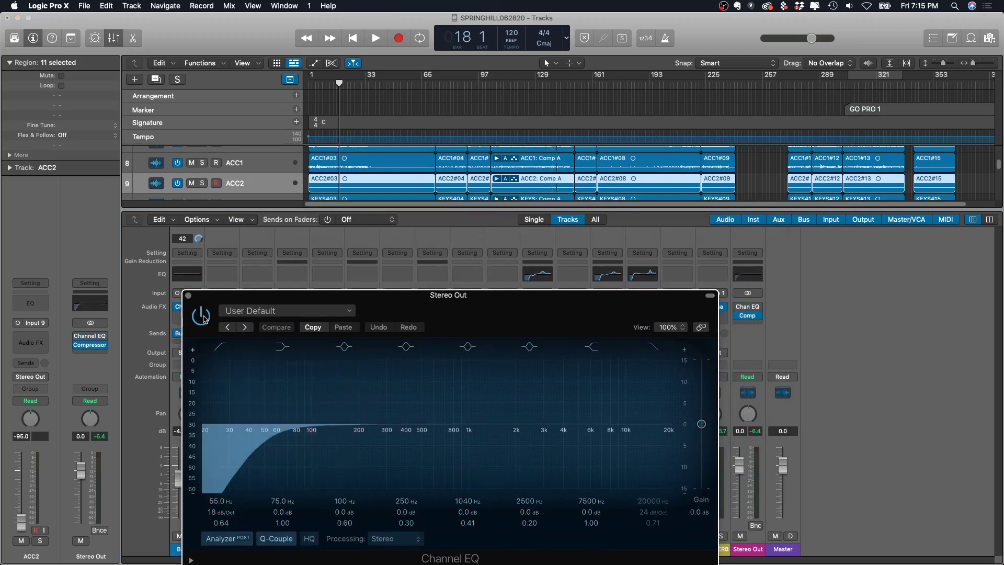
pyautogui.click(189, 295)
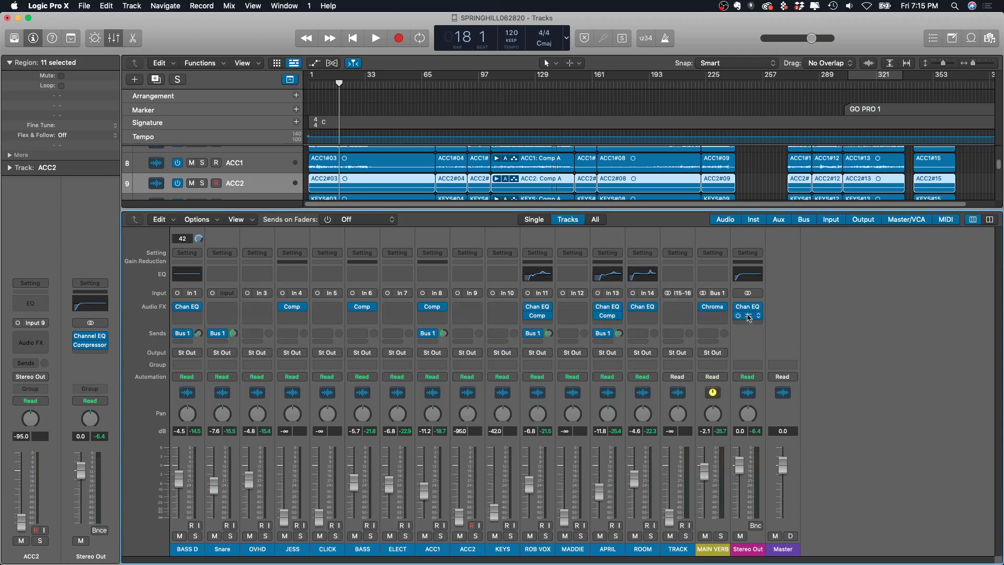
pyautogui.click(749, 309)
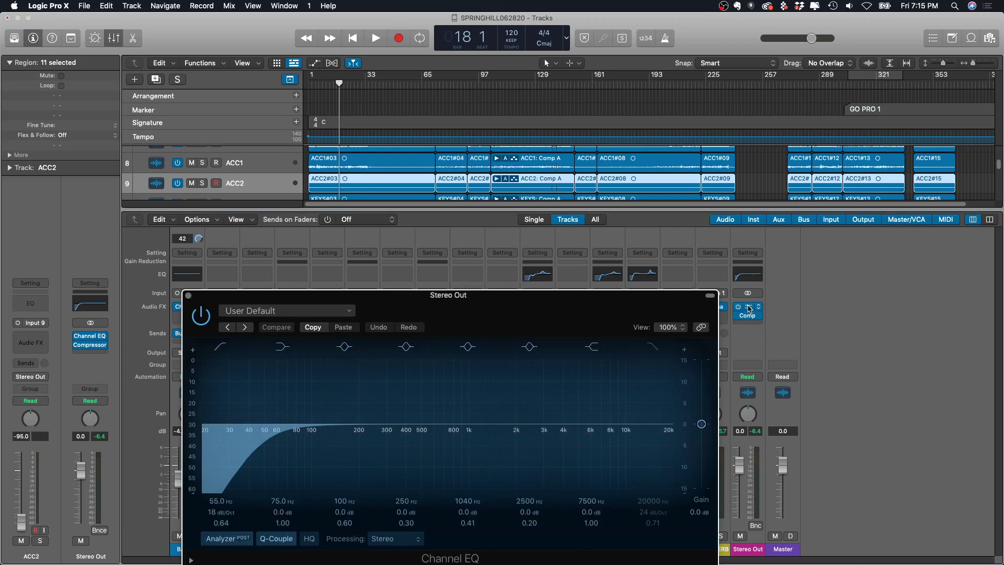
pyautogui.click(188, 295)
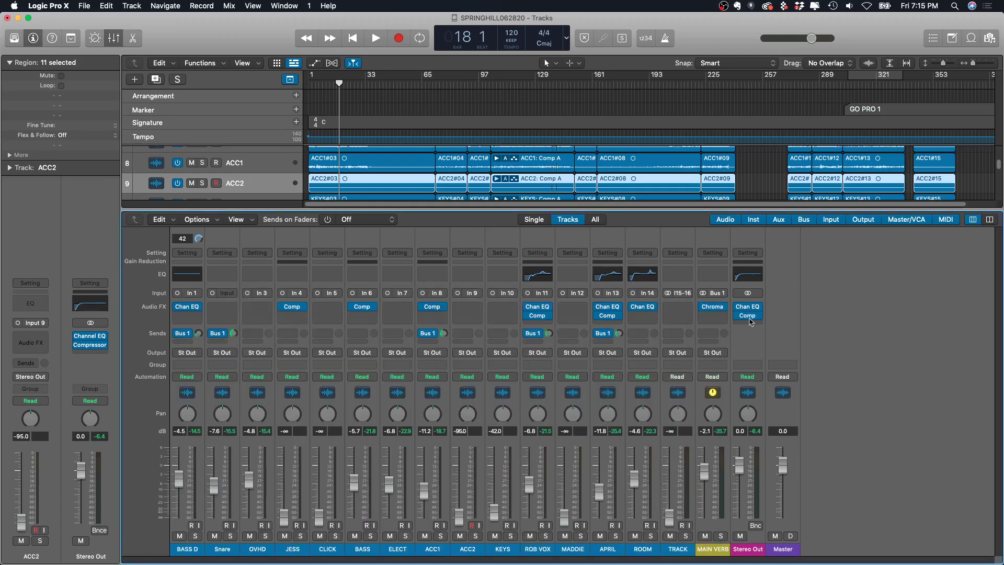
# Open and close the Stereo Out channel's Compressor and Channel EQ, and the ROOM channel's Channel EQ
pyautogui.click(750, 316)
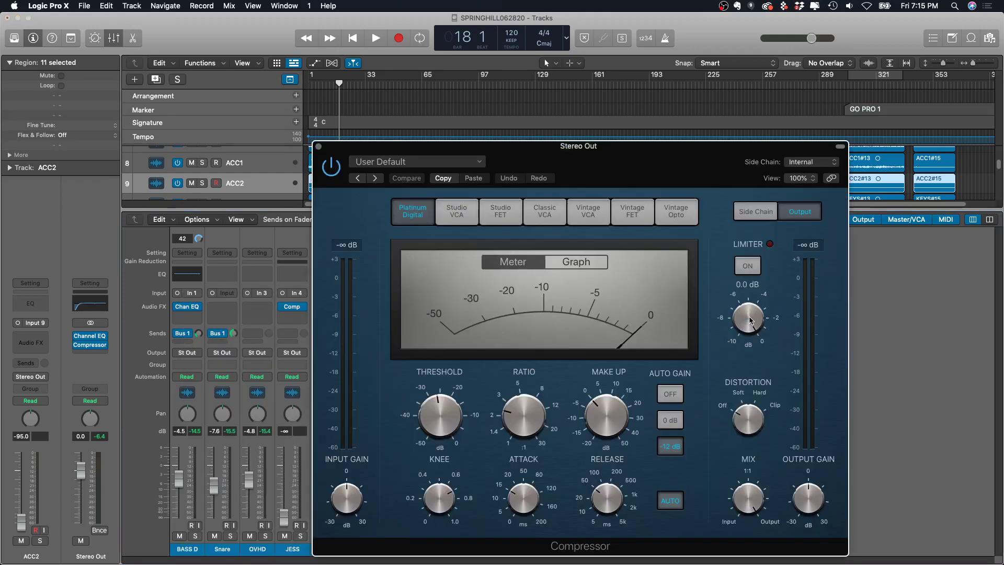
pyautogui.click(319, 147)
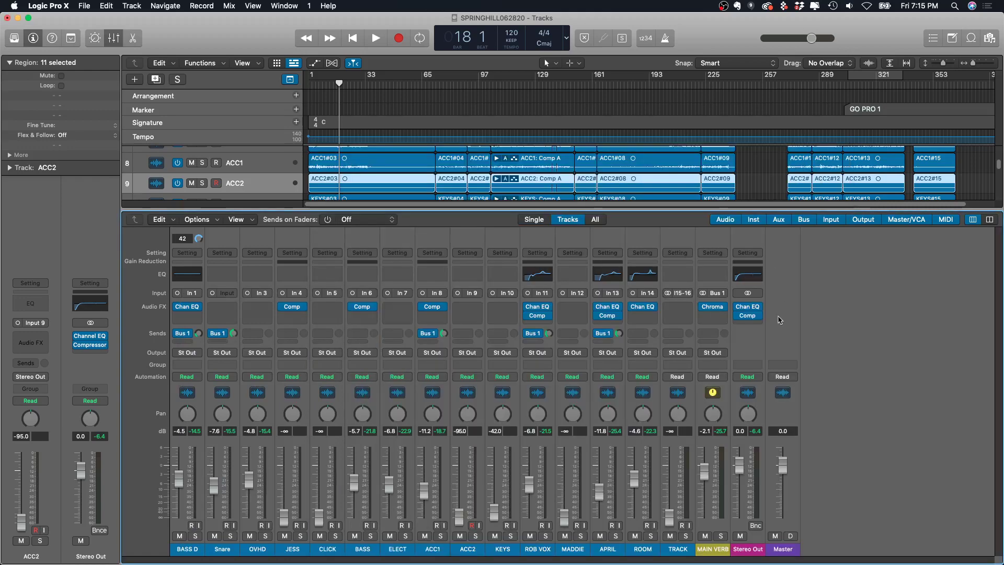
pyautogui.click(746, 309)
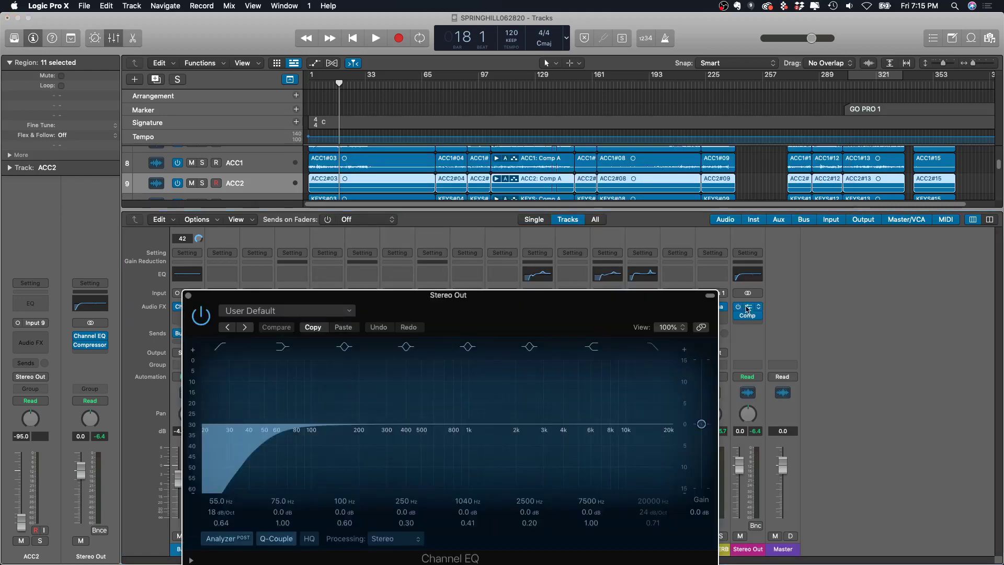
pyautogui.click(188, 296)
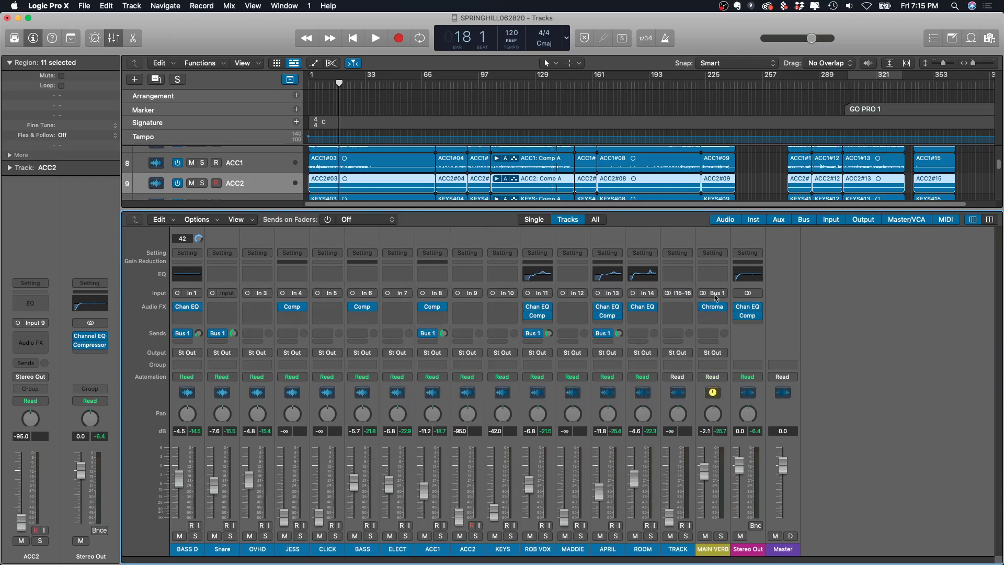
pyautogui.click(638, 277)
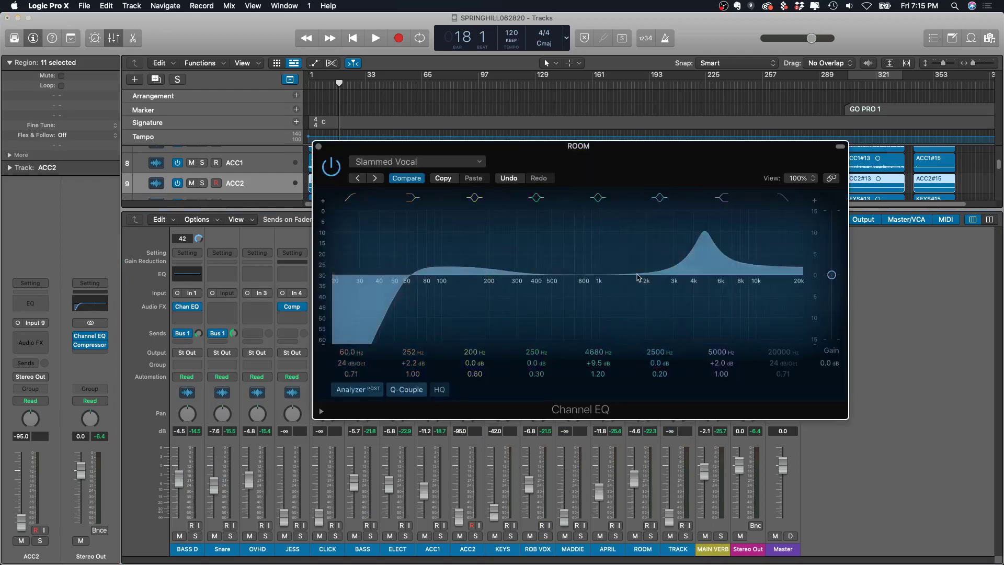
pyautogui.click(319, 148)
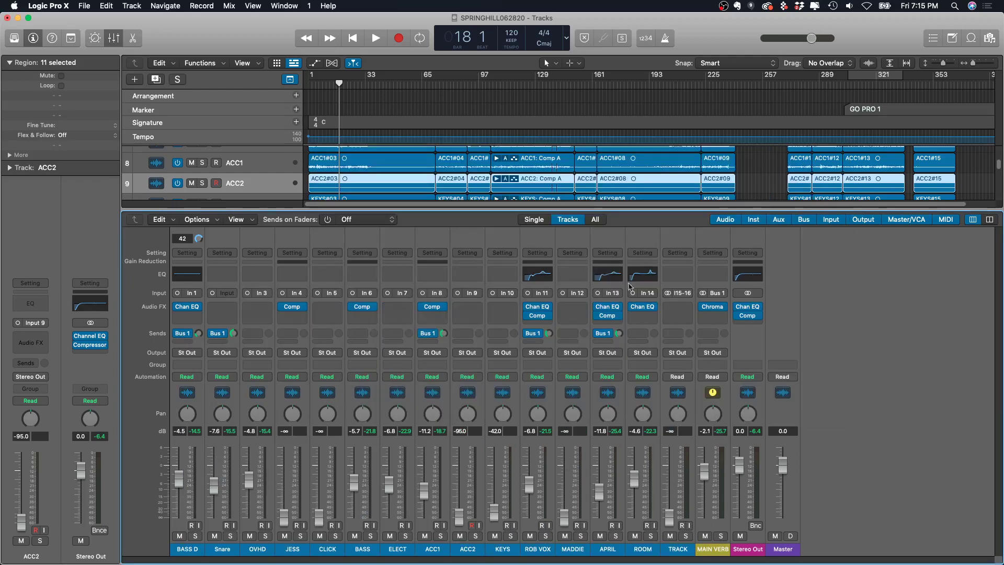
# Bypass the ROOM channel's Channel EQ and remove it from the channel
pyautogui.click(634, 308)
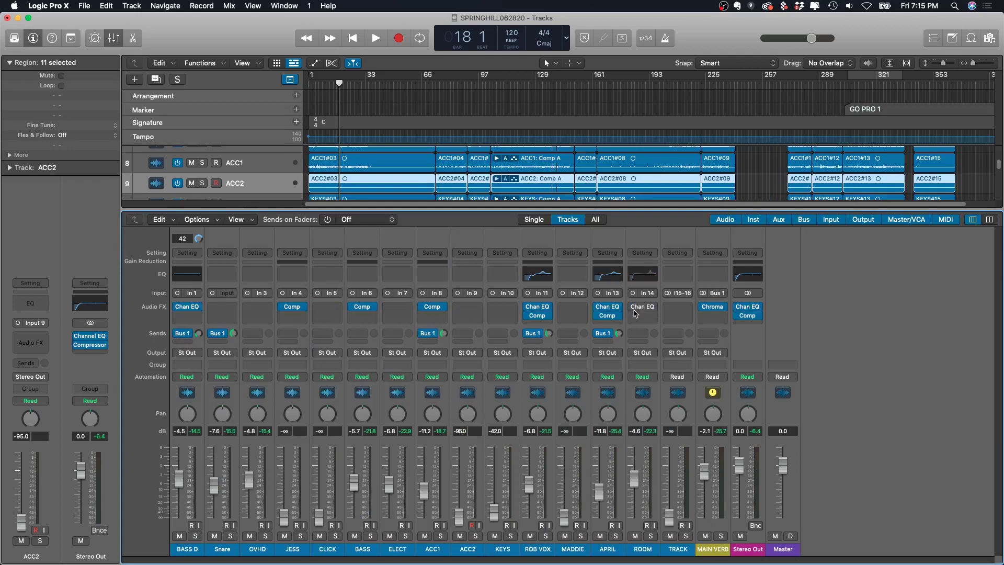
pyautogui.click(657, 310)
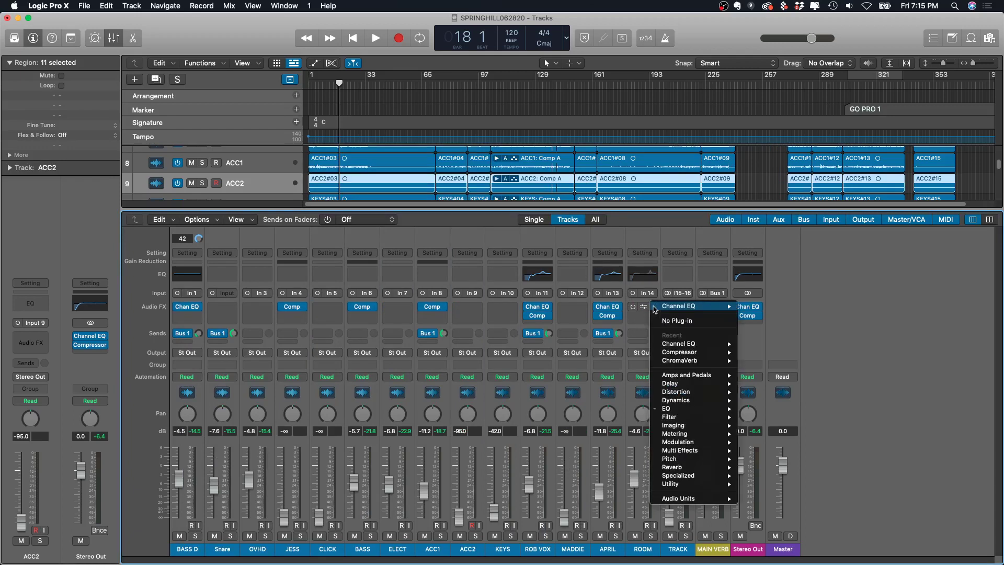
pyautogui.click(700, 328)
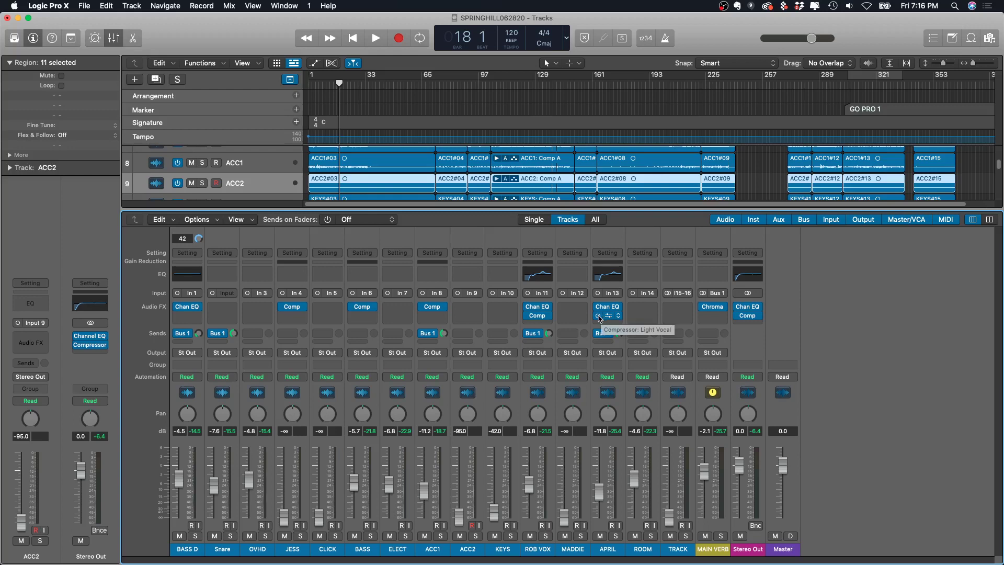
# Insert a mono Compressor on the ROOM channel and move its window clear of the channel strip
pyautogui.click(646, 309)
pyautogui.moveTo(651, 337)
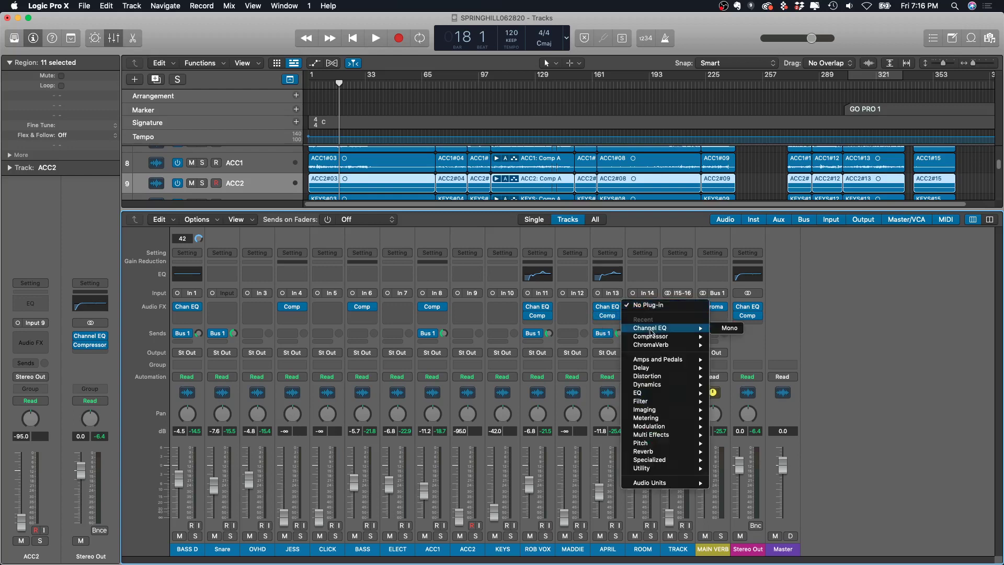
pyautogui.click(732, 337)
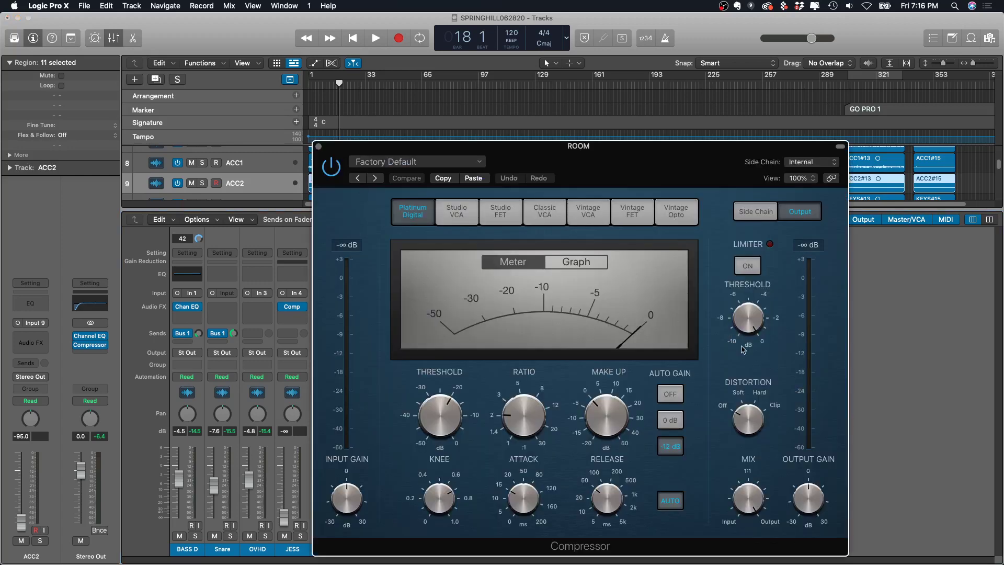
pyautogui.moveTo(769, 165); pyautogui.dragTo(375, 118)
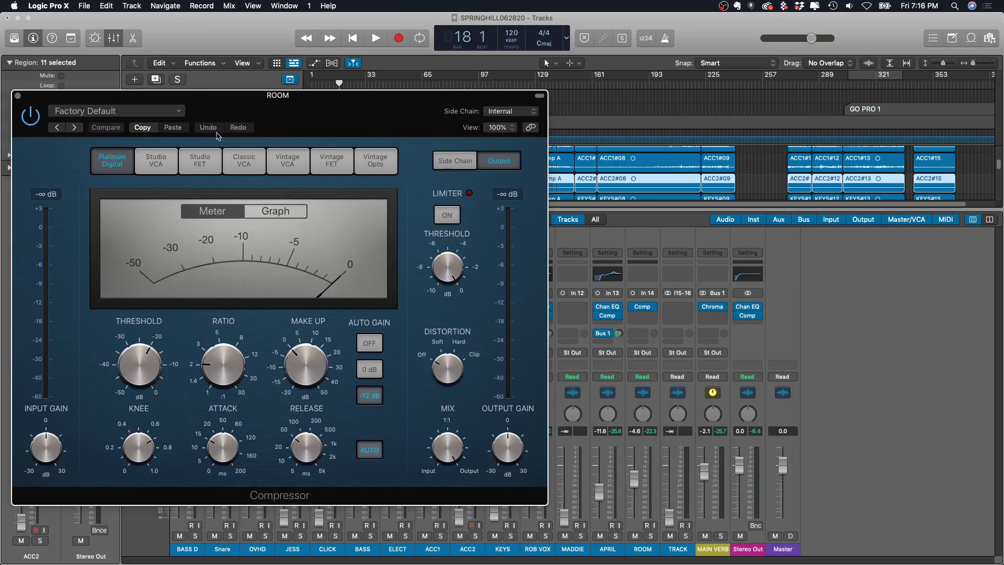
# Load the Medium Vocal voice preset and the Drum Mix drums preset in turn in the ROOM Compressor, and close it
pyautogui.click(142, 111)
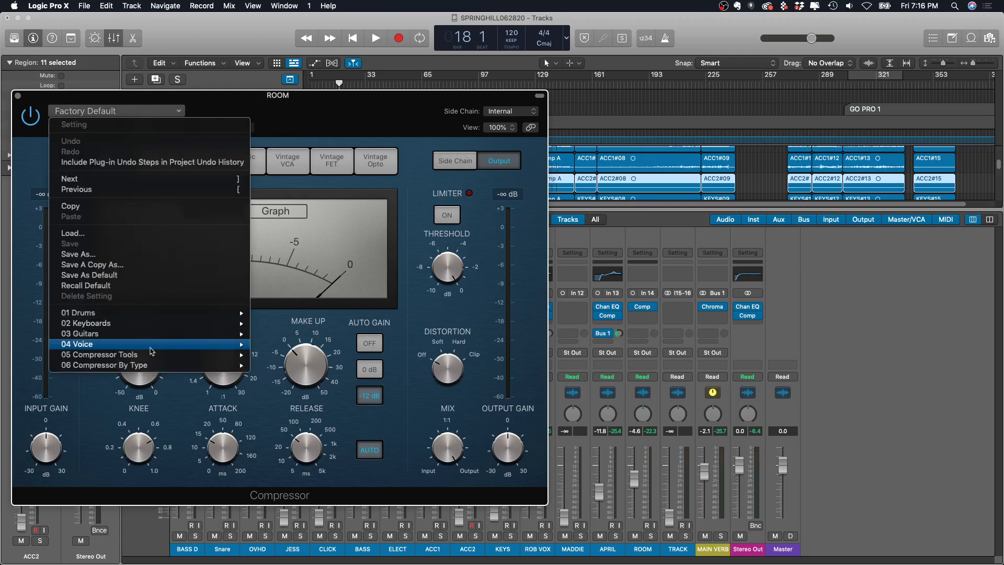
pyautogui.moveTo(151, 347)
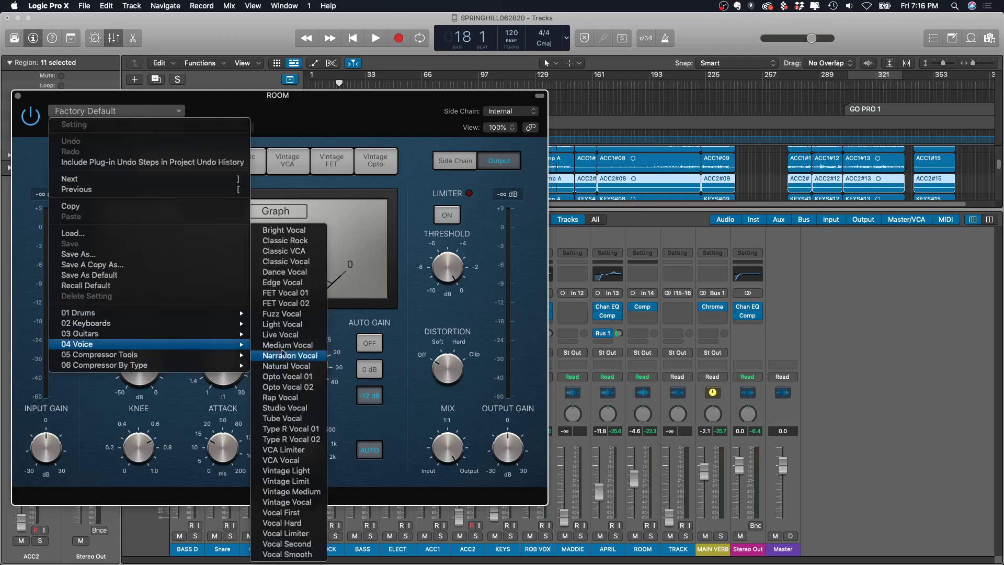
pyautogui.click(314, 347)
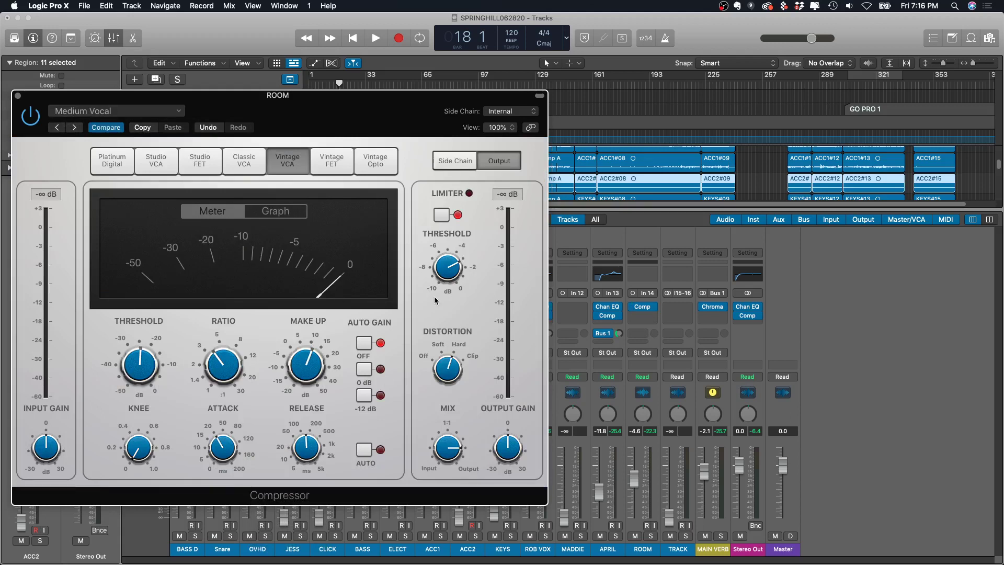
pyautogui.click(98, 118)
pyautogui.moveTo(251, 315)
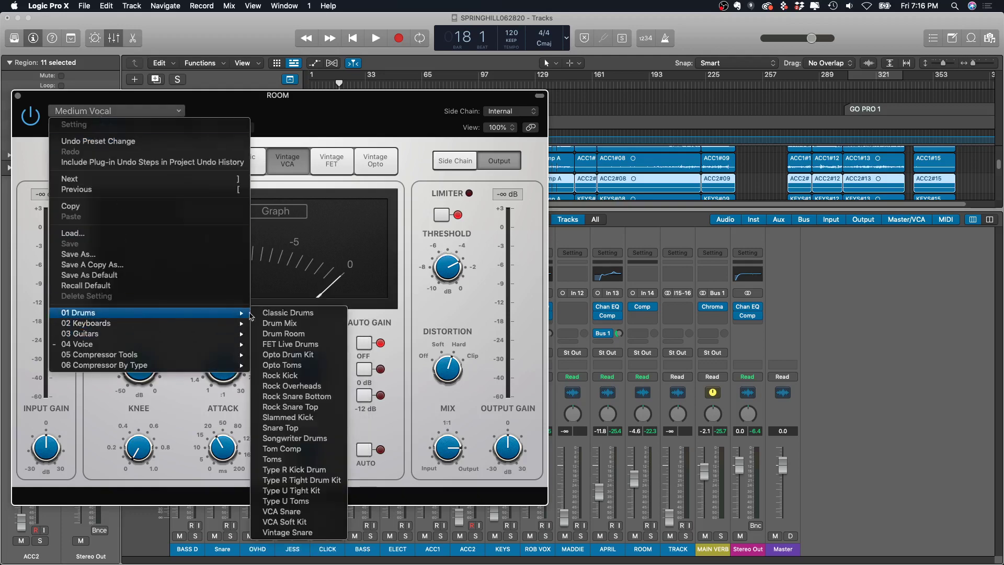
pyautogui.press('Escape')
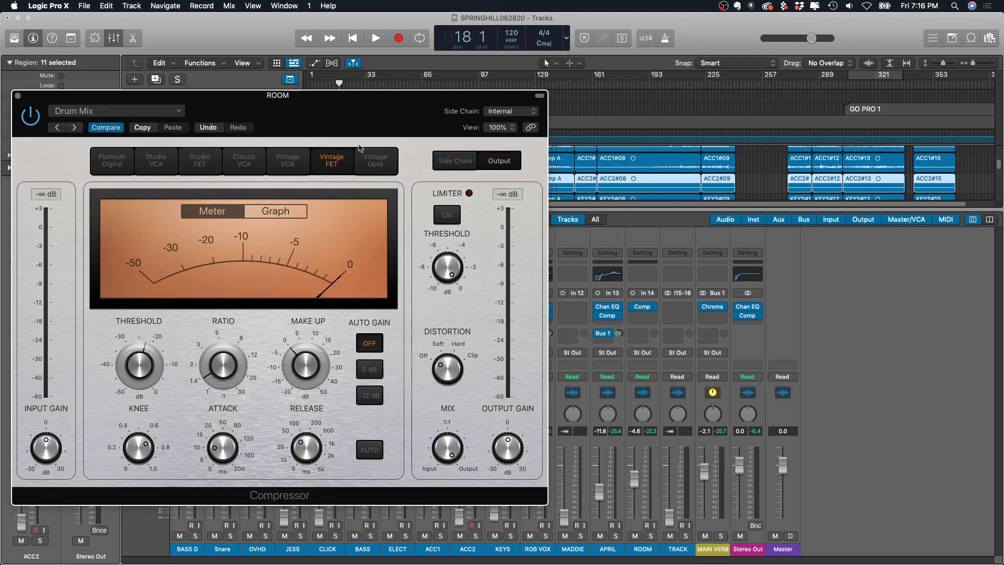
pyautogui.click(18, 97)
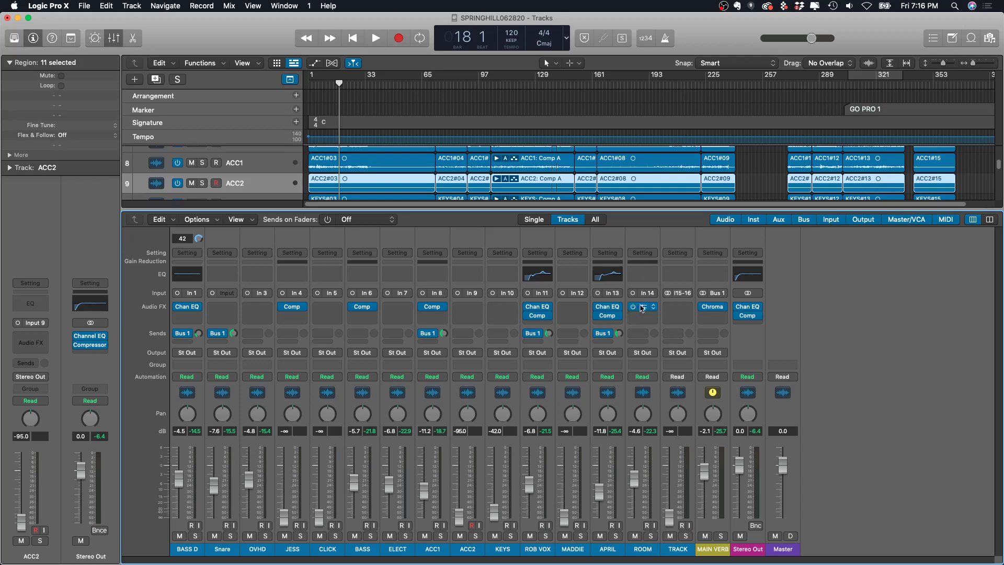
# Reopen the ROOM channel's Compressor and remove the plug-in from the channel
pyautogui.click(642, 309)
pyautogui.click(646, 308)
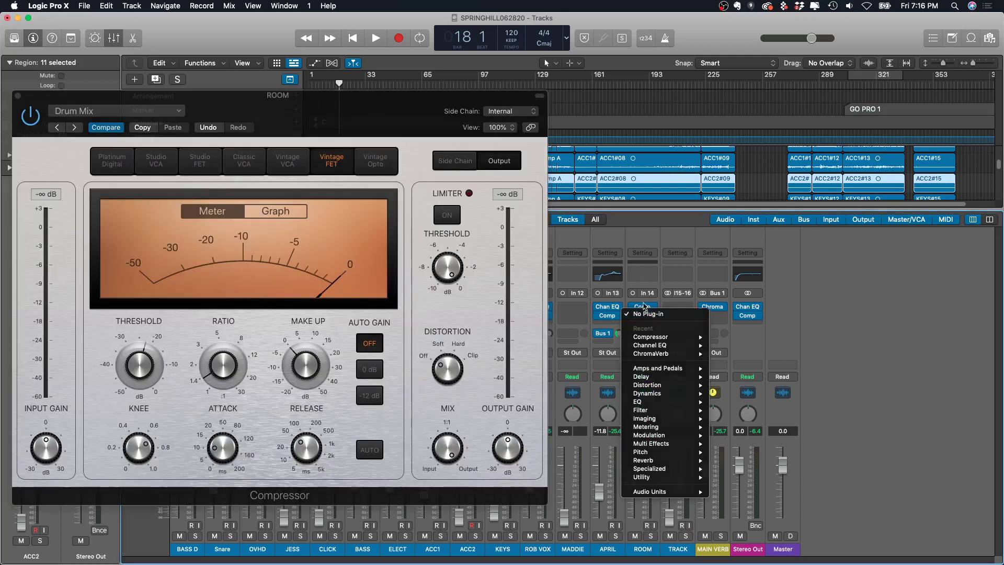
pyautogui.click(645, 307)
pyautogui.click(653, 308)
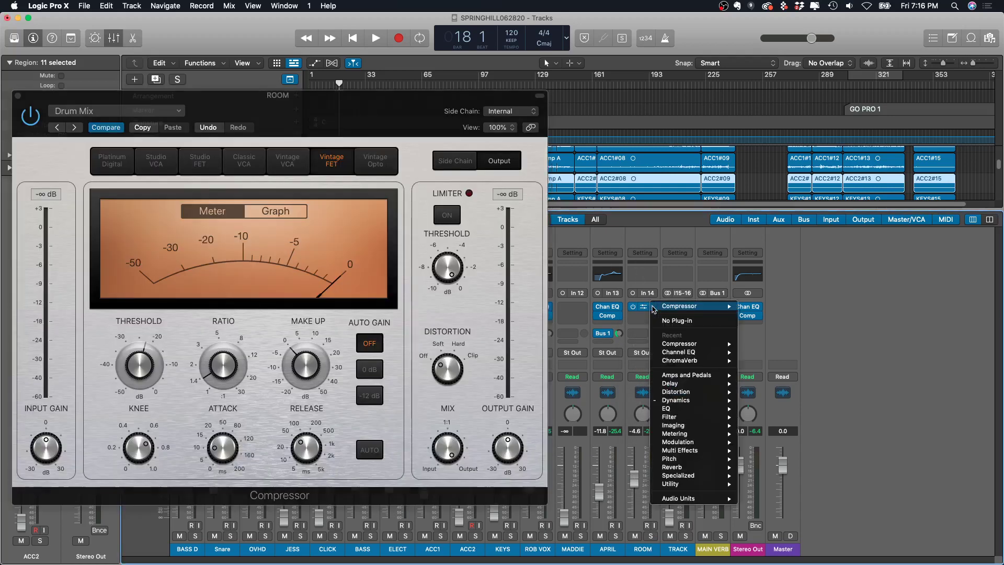
pyautogui.click(677, 320)
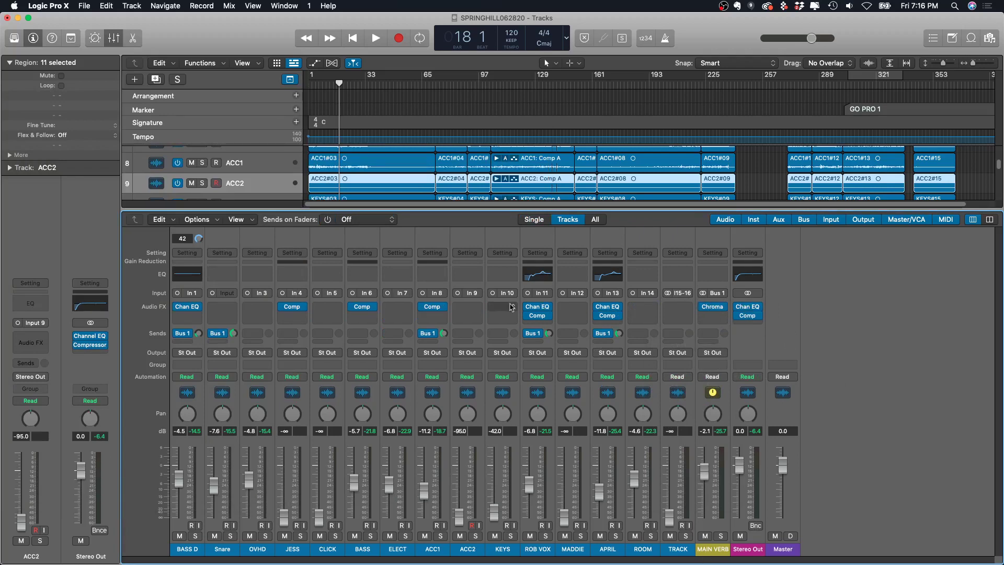
# View the MAIN VERB channel's ChromaVerb, close it, and insert a mono ChromaVerb on the KEYS channel with its window clear of the strip
pyautogui.click(714, 307)
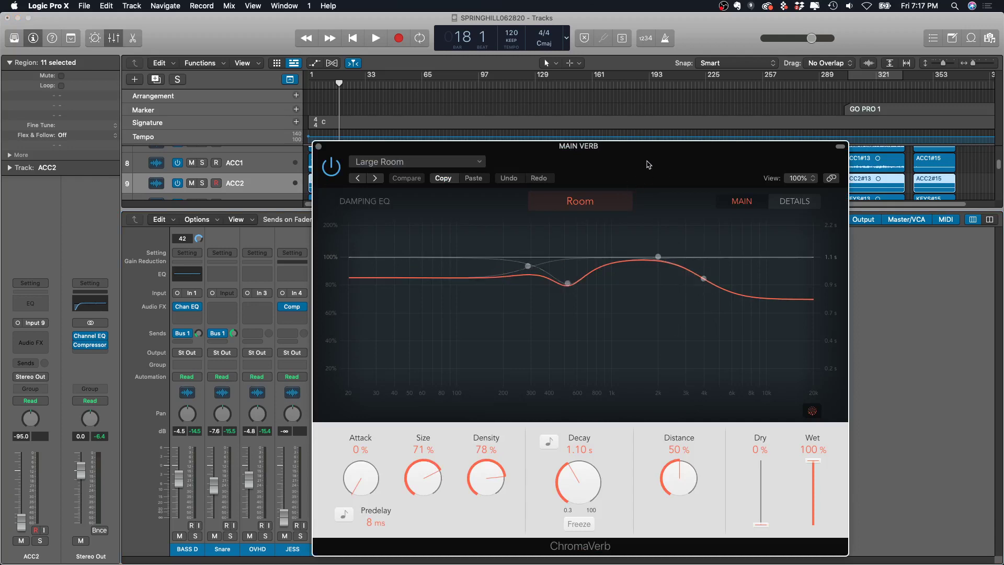
pyautogui.click(319, 147)
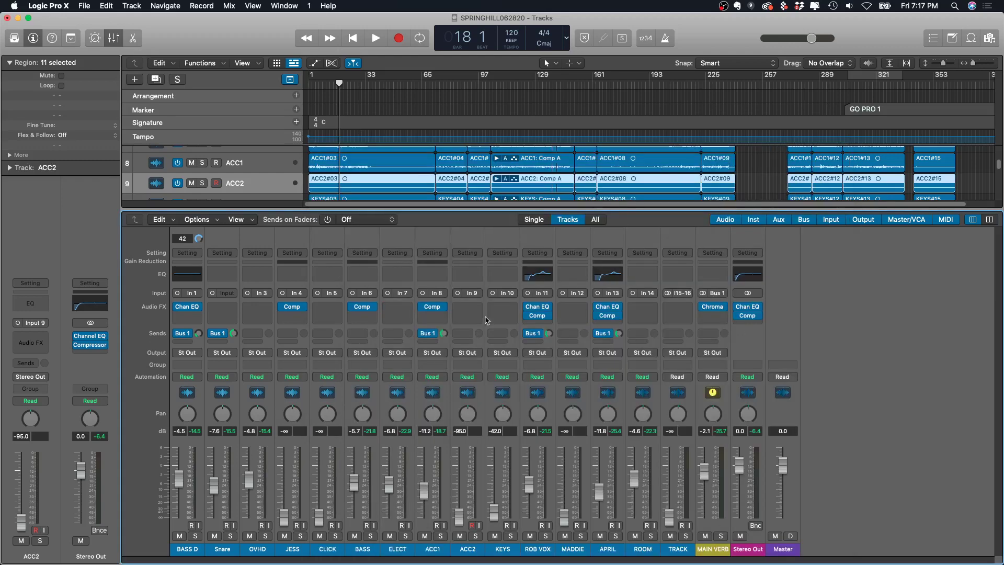
pyautogui.click(503, 313)
pyautogui.moveTo(544, 354)
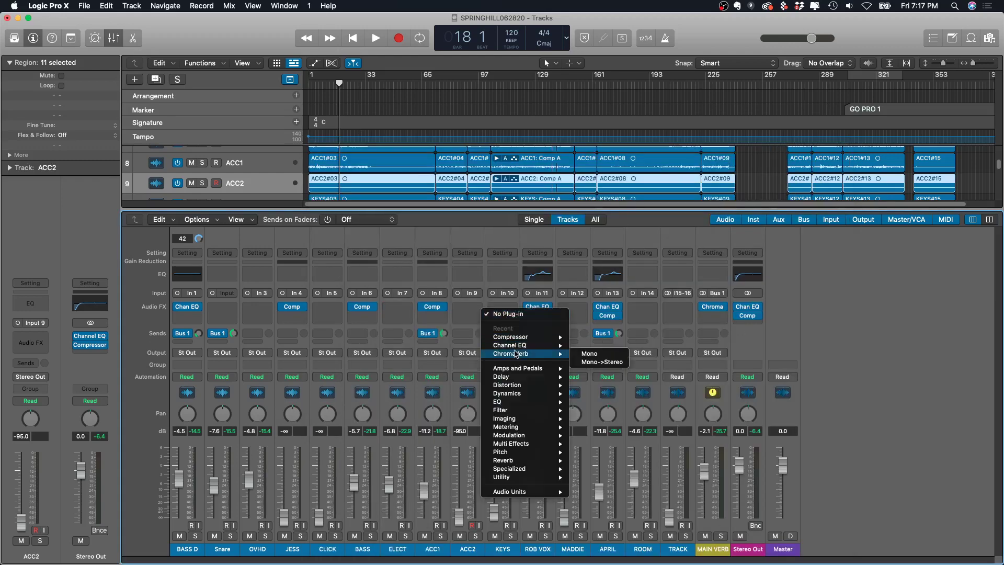
pyautogui.click(578, 355)
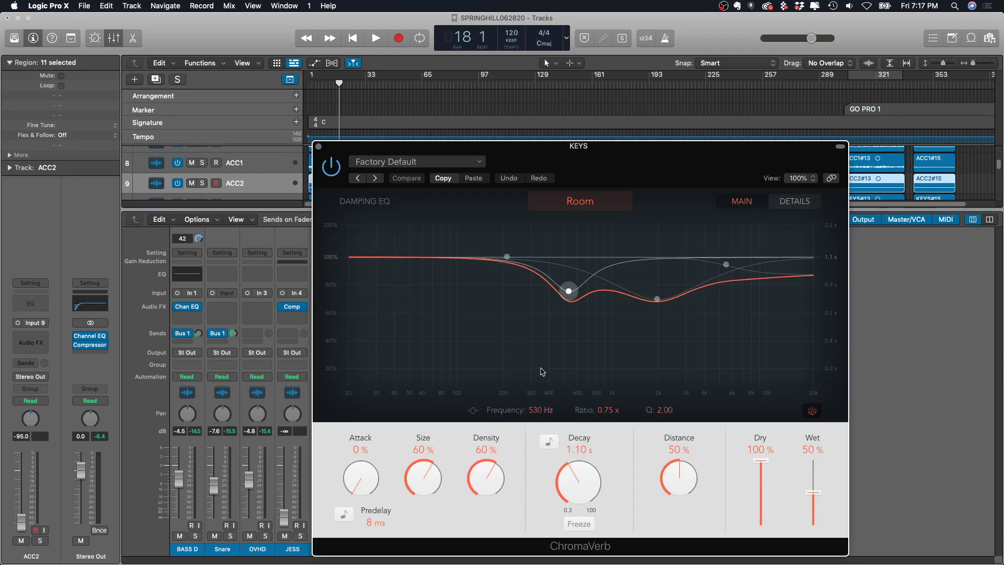
pyautogui.moveTo(358, 151); pyautogui.dragTo(2, 218)
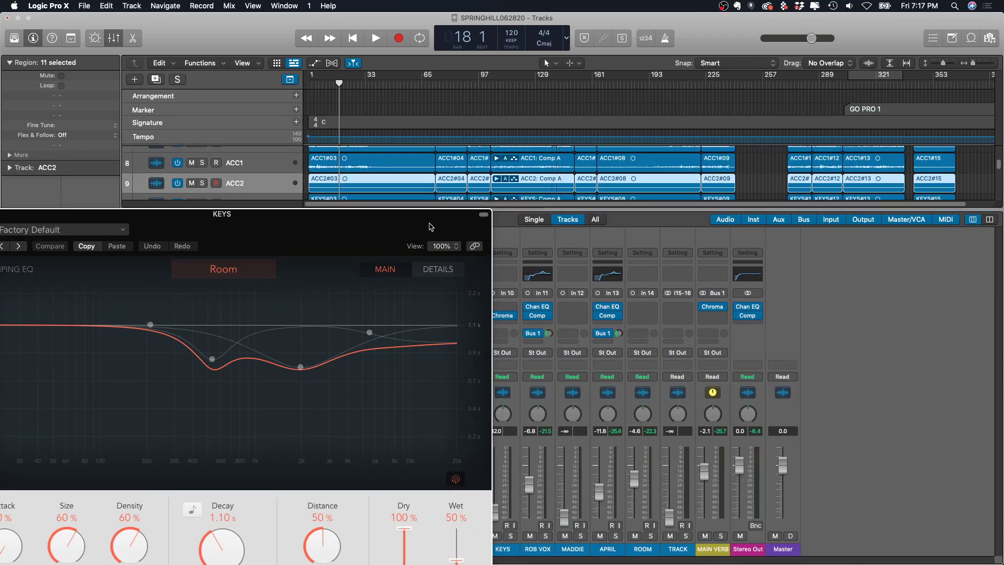
pyautogui.moveTo(430, 226); pyautogui.dragTo(1001, 121)
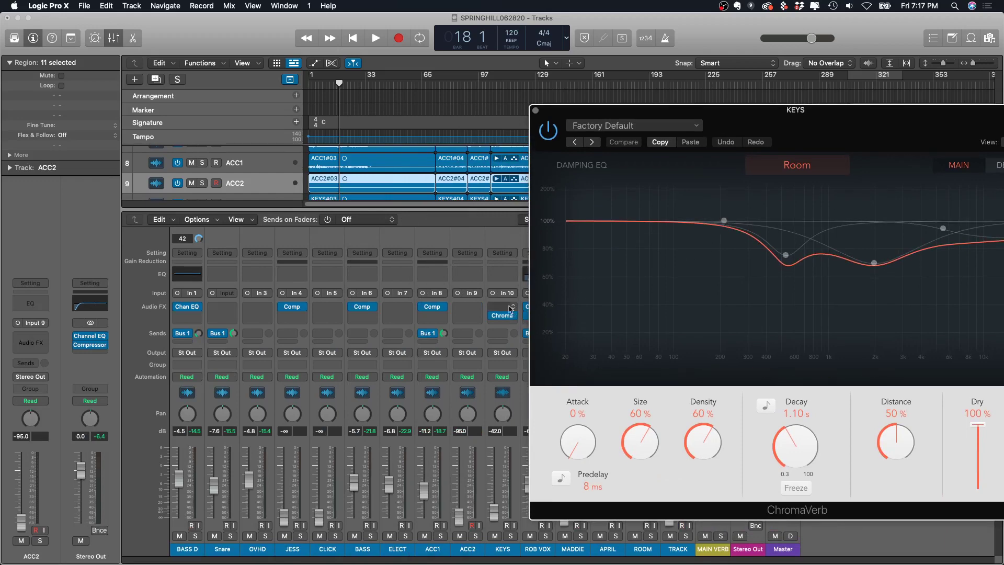
# Toggle the KEYS channel's ChromaVerb off and on, and remove it from the channel
pyautogui.click(498, 322)
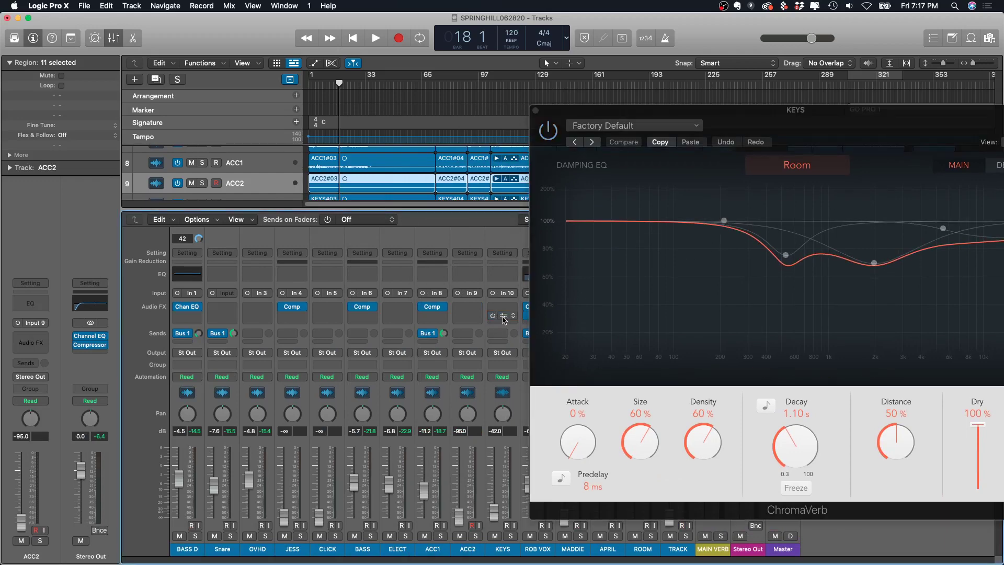
pyautogui.click(503, 319)
pyautogui.click(504, 318)
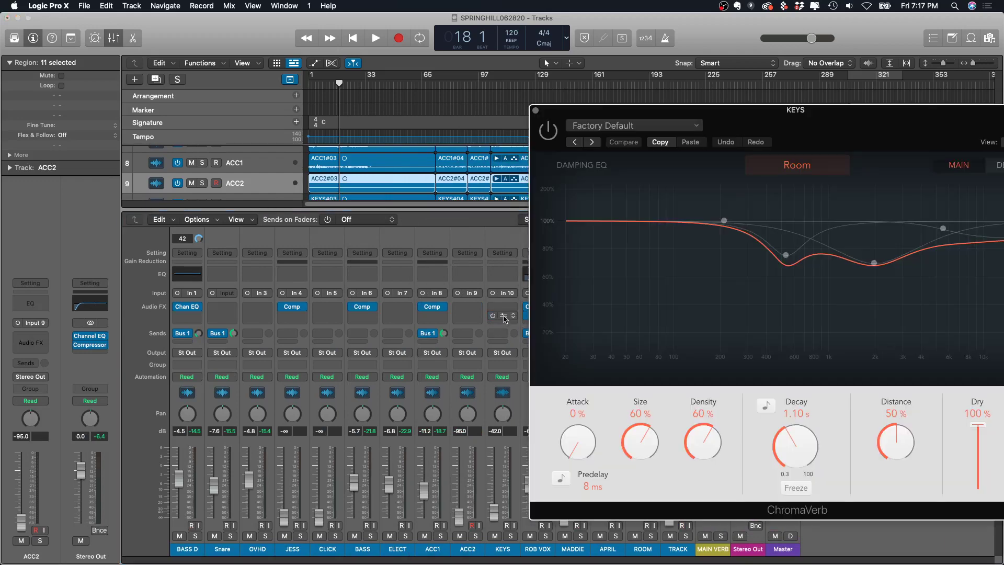
pyautogui.click(505, 319)
pyautogui.click(515, 316)
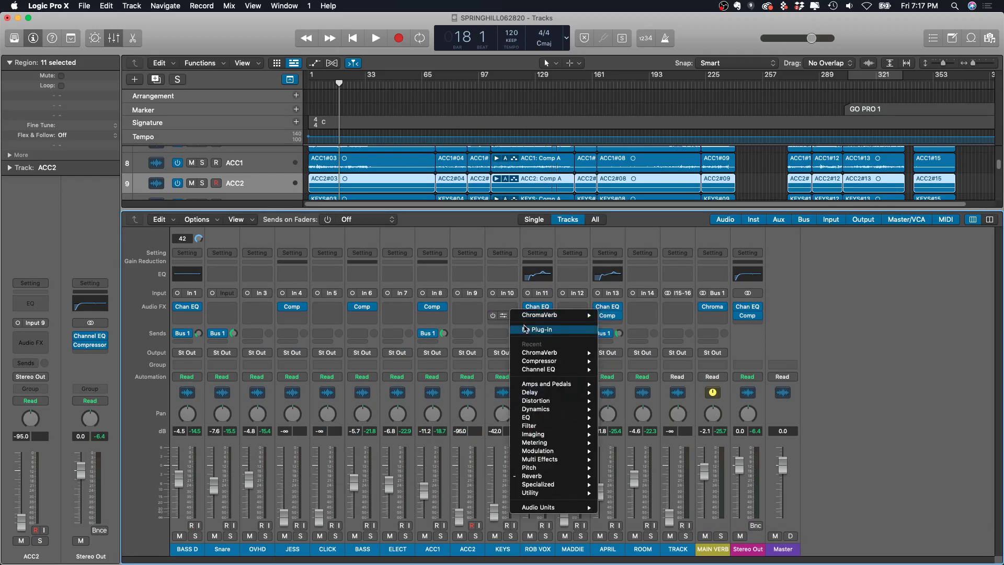
pyautogui.click(528, 335)
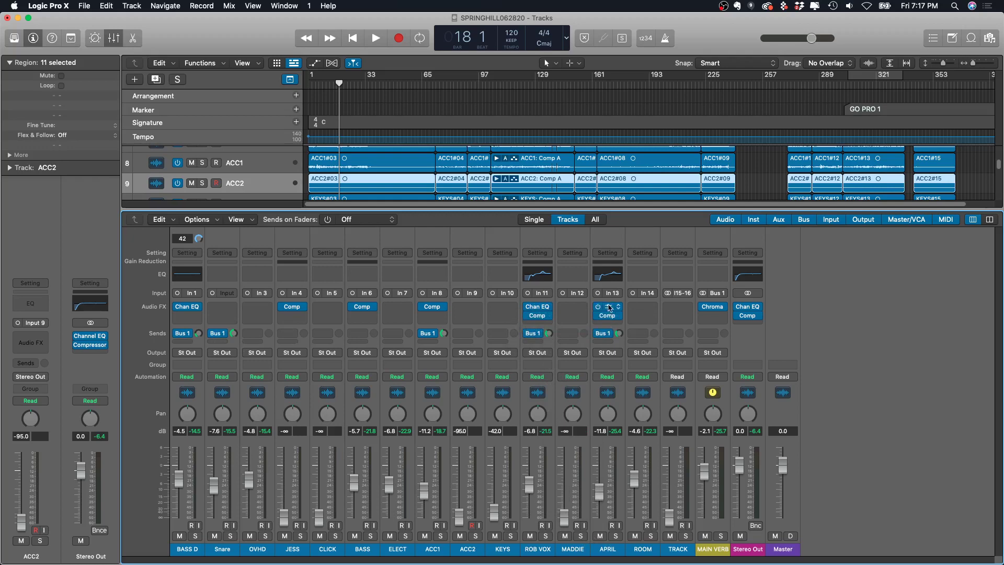
# Insert ChromaVerb below the Compressor on the In 13 vocal channel, move its window up, and start playback with the reverb in view
pyautogui.click(612, 324)
pyautogui.moveTo(621, 347)
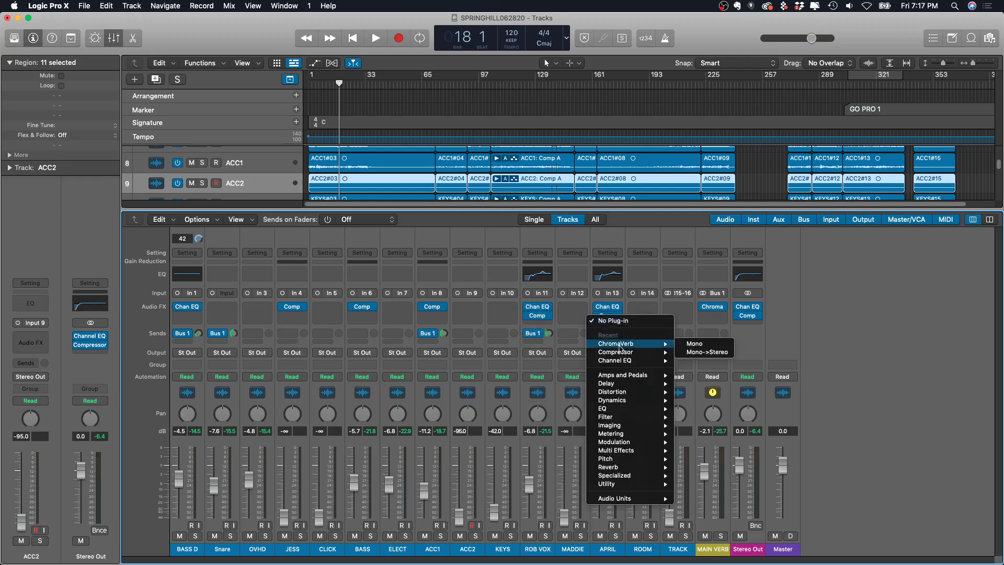
pyautogui.click(702, 351)
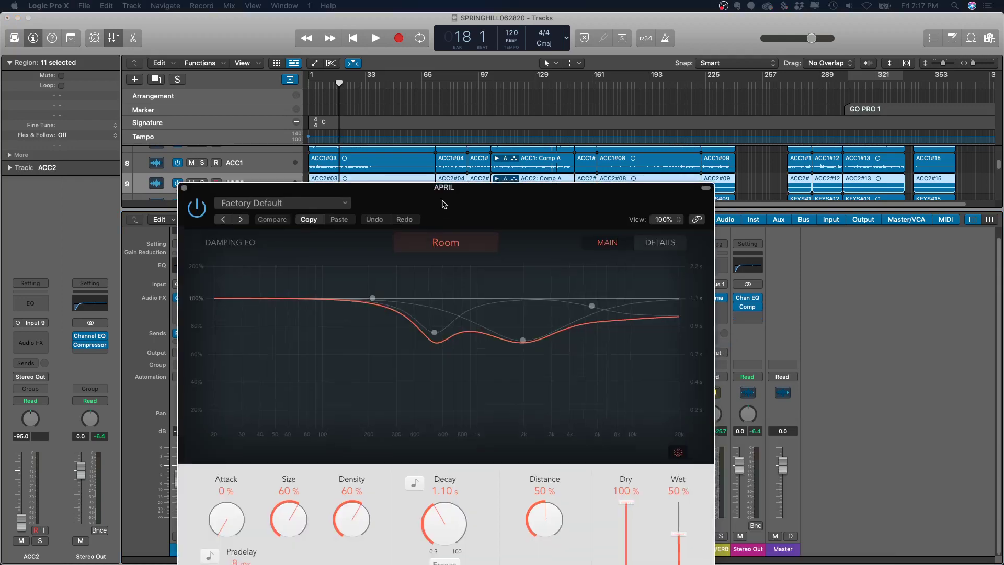
pyautogui.moveTo(448, 197); pyautogui.dragTo(392, 129)
pyautogui.press('super+w')
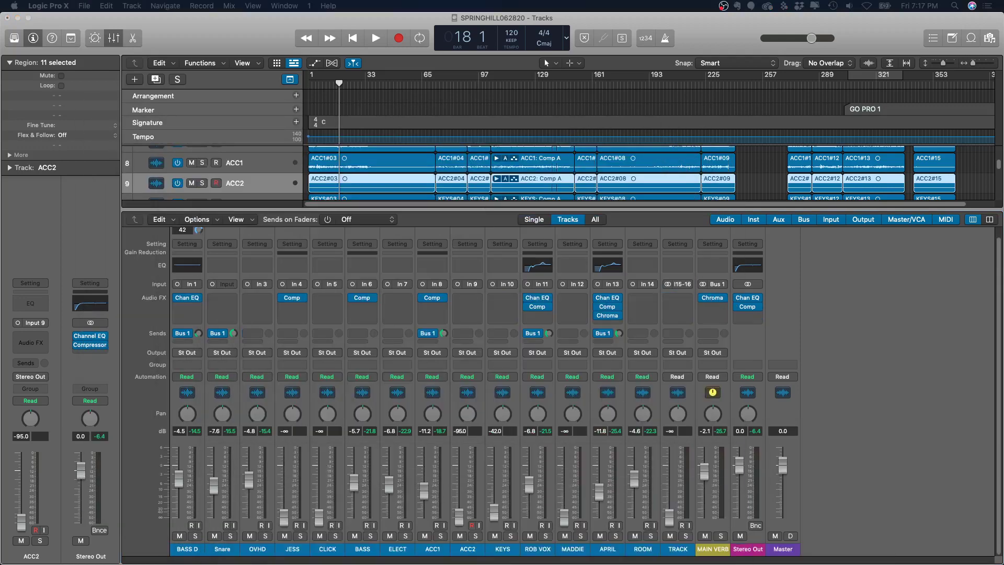
pyautogui.press('v')
pyautogui.press('space')
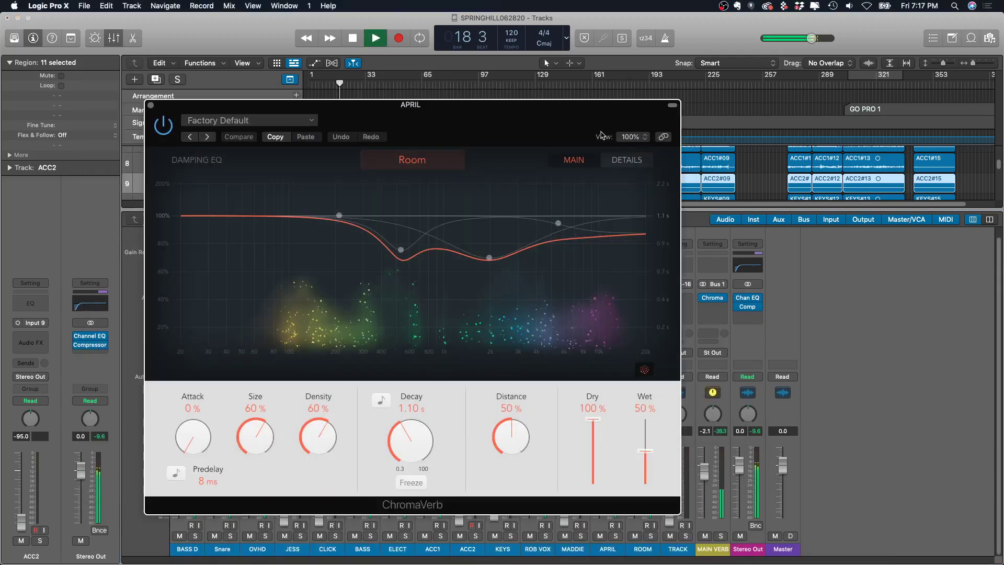
# Raise the In 13 vocal channel's fader to 0.6 dB and set its ChromaVerb to 100% wet and 0% dry
pyautogui.moveTo(602, 135); pyautogui.dragTo(395, 139)
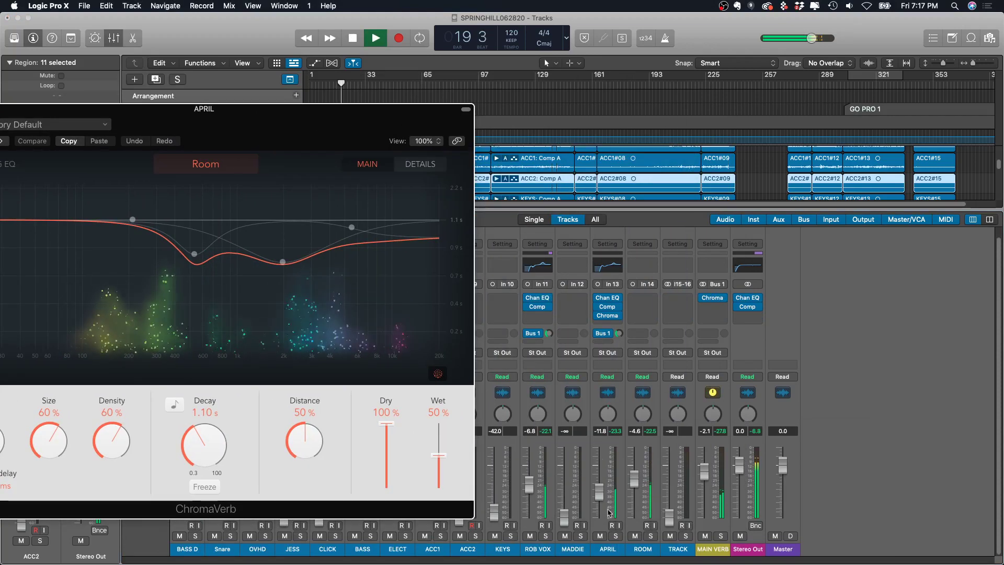
pyautogui.moveTo(600, 492); pyautogui.dragTo(600, 475)
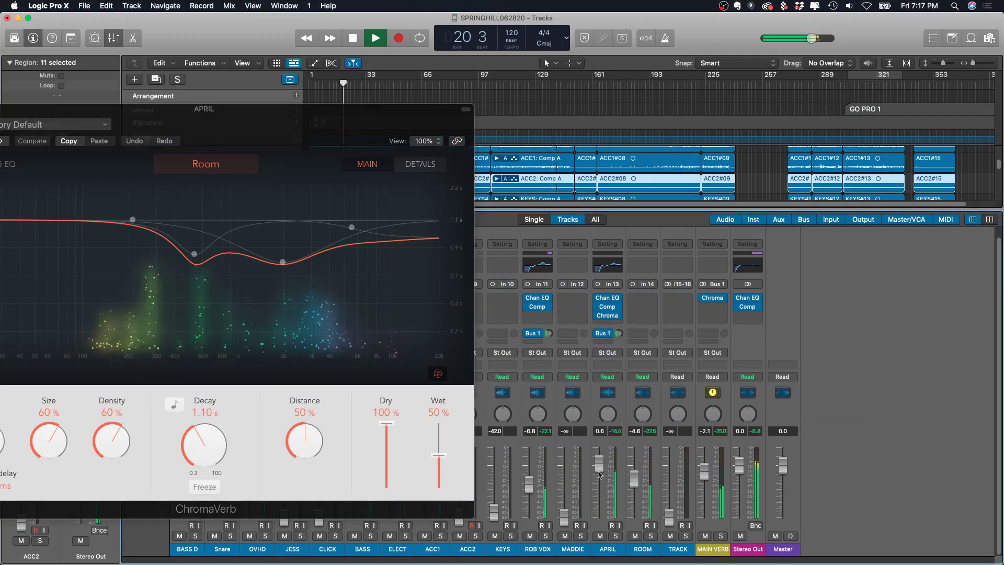
pyautogui.moveTo(438, 455); pyautogui.dragTo(435, 377)
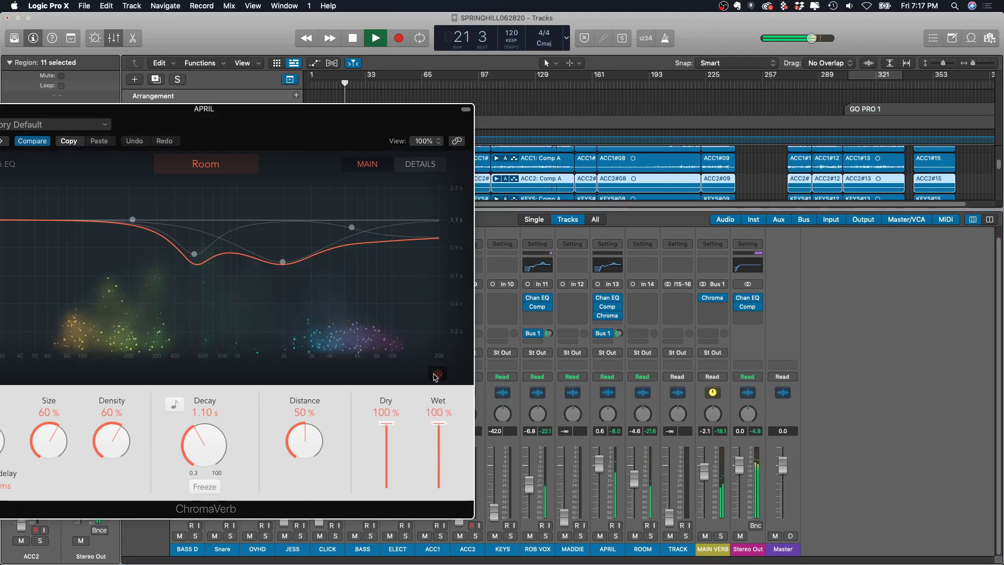
pyautogui.moveTo(386, 423); pyautogui.dragTo(386, 487)
# Change ChromaVerb's room type to Concert Hall and set its dry level to 50%
pyautogui.click(215, 165)
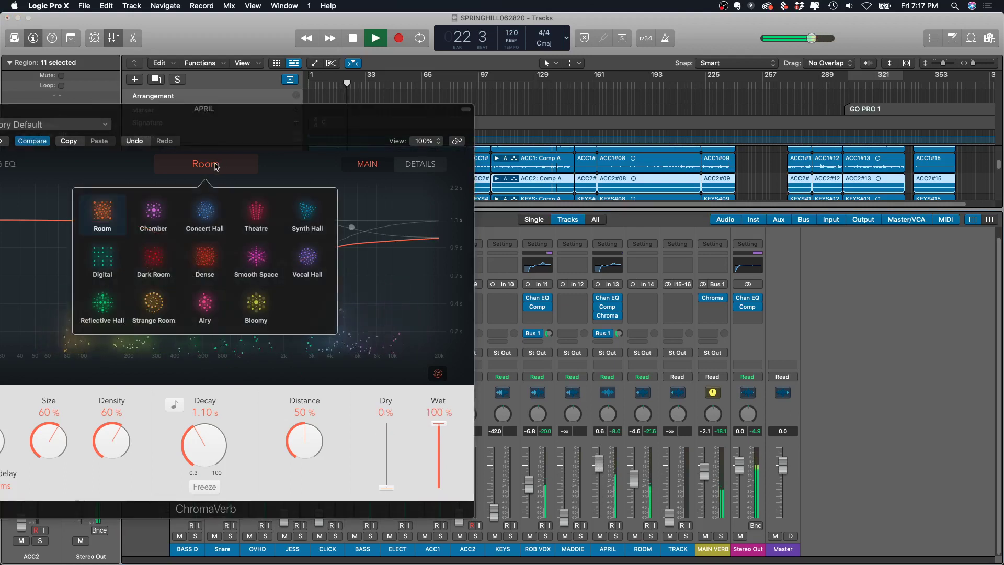
pyautogui.click(204, 214)
pyautogui.moveTo(230, 115); pyautogui.dragTo(300, 101)
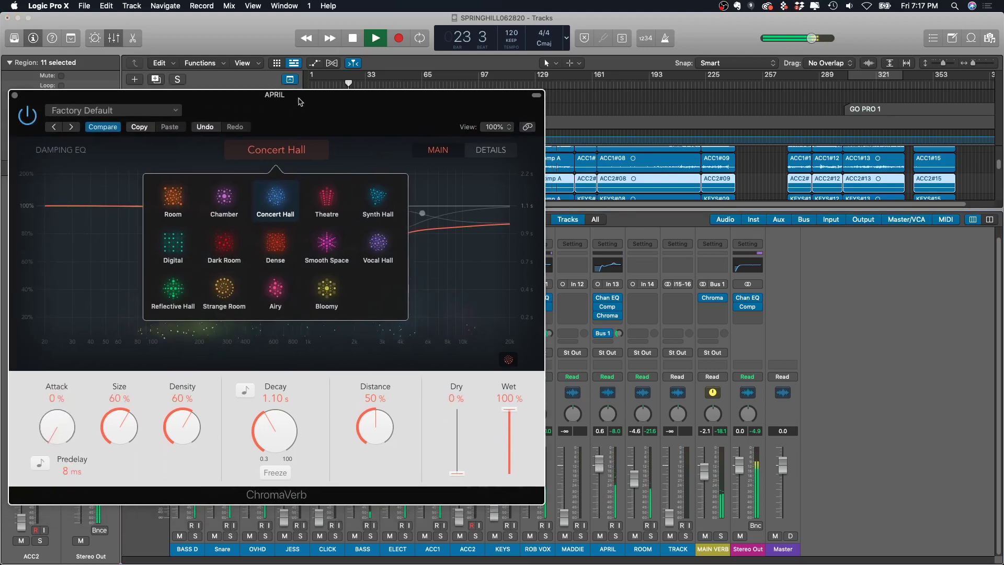
pyautogui.moveTo(456, 472); pyautogui.dragTo(457, 440)
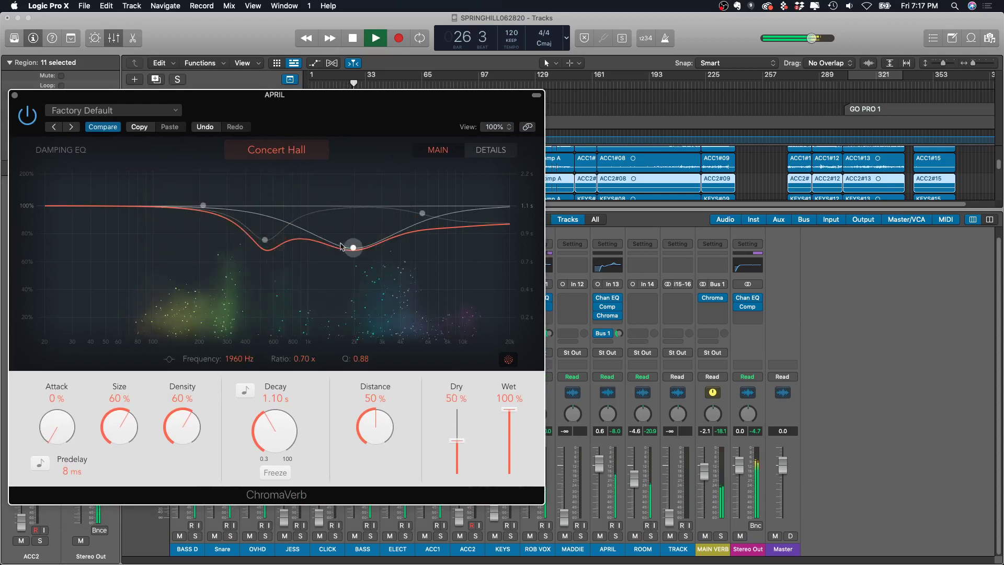
# Audition the Strange Room and Room types in ChromaVerb and lower the In 13 channel's fader to -4.0 dB
pyautogui.click(276, 150)
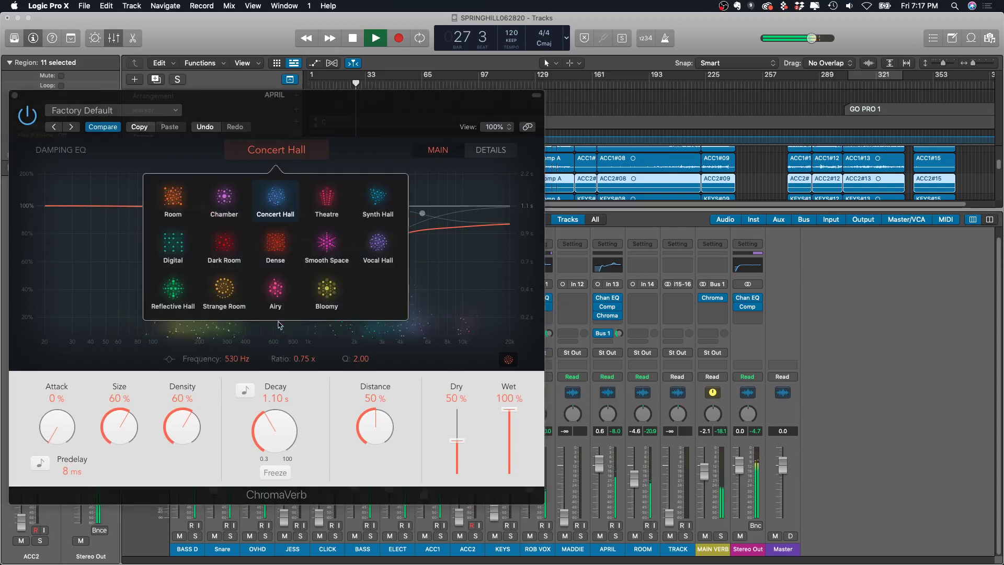
pyautogui.click(226, 289)
pyautogui.click(173, 198)
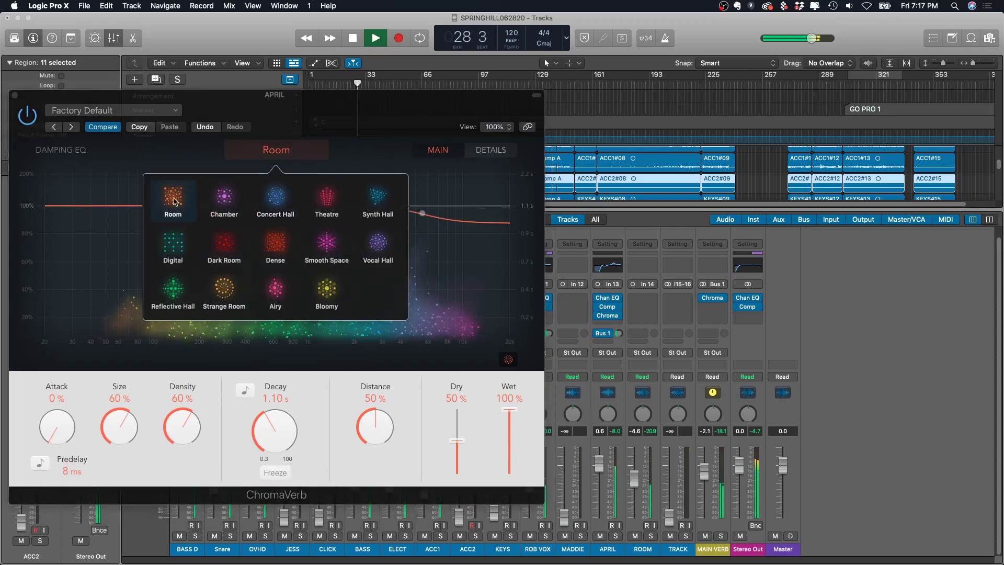
pyautogui.moveTo(604, 475); pyautogui.dragTo(607, 488)
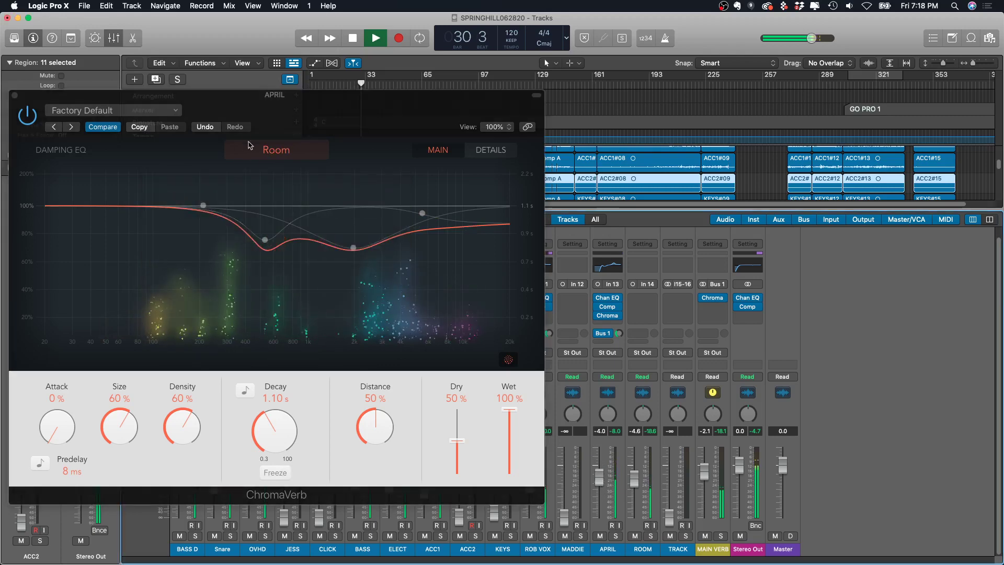
# Stop playback, load the Cathedral preset from ChromaVerb's Spaces category, and resume playback
pyautogui.click(271, 157)
pyautogui.press('space')
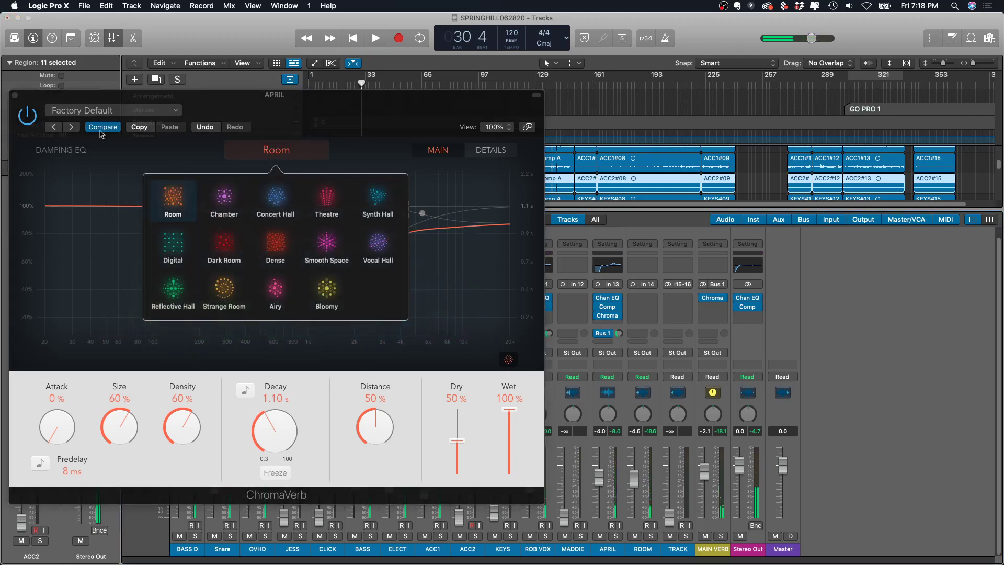
pyautogui.click(94, 110)
pyautogui.moveTo(125, 323)
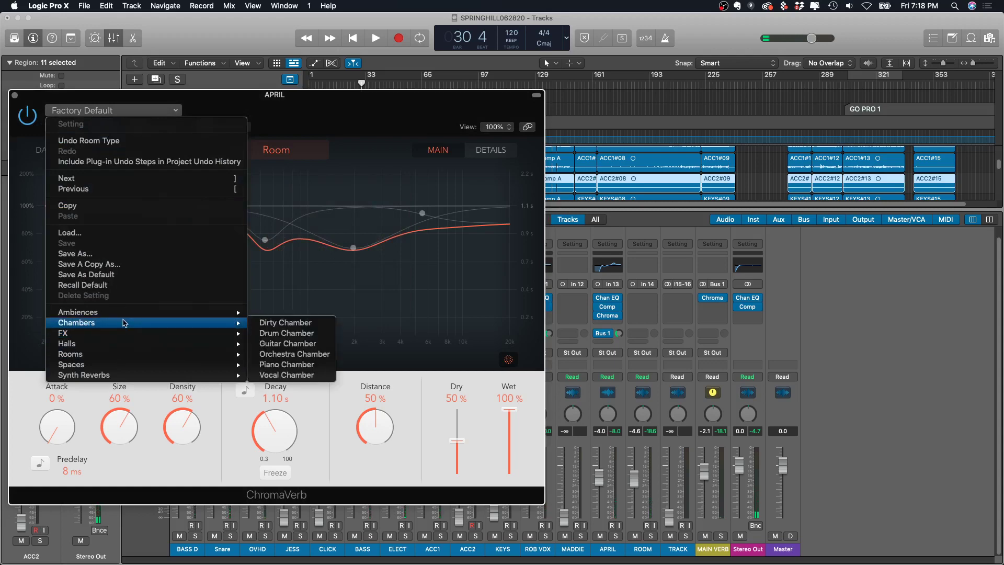
pyautogui.moveTo(188, 364)
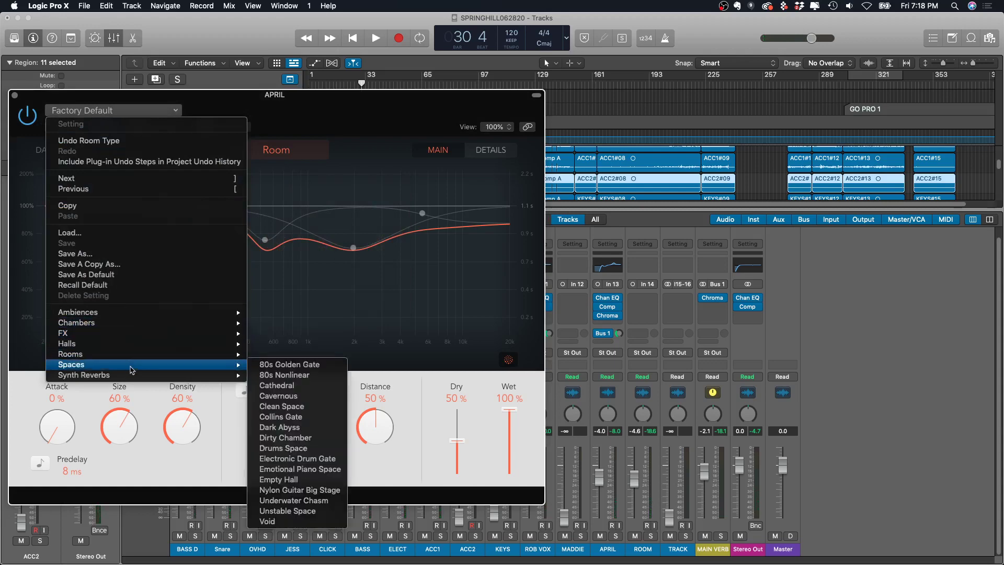
pyautogui.click(277, 386)
pyautogui.press('space')
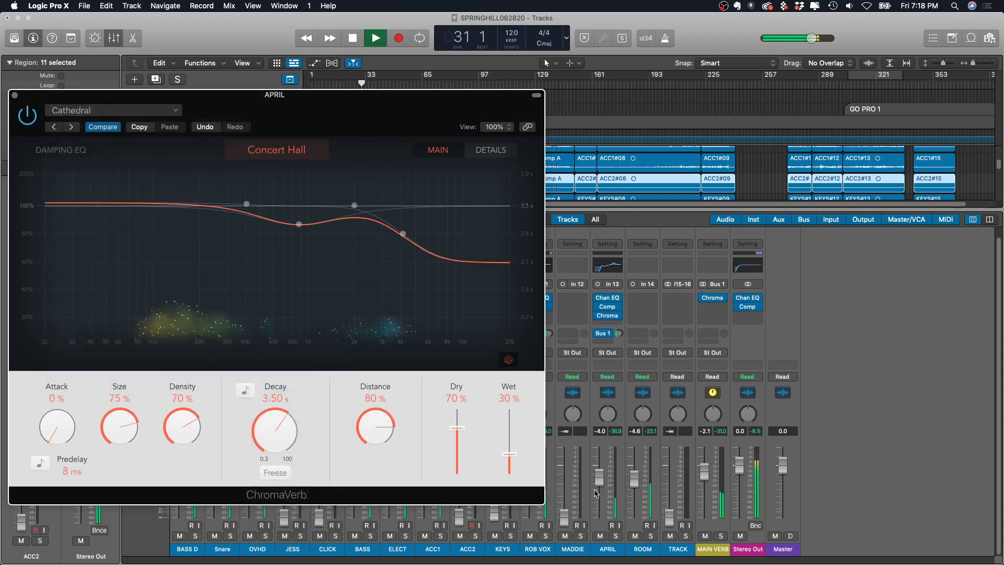
# Raise the In 13 channel's fader to -0.5 dB and continue playback from just past bar 225 with the full ChromaVerb window in view
pyautogui.moveTo(600, 476); pyautogui.dragTo(604, 463)
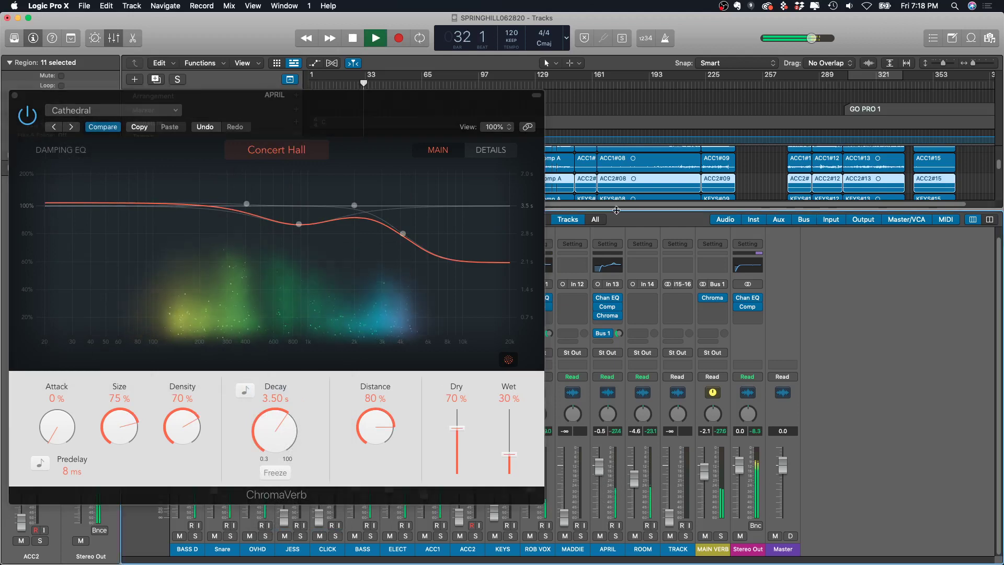
pyautogui.moveTo(397, 95); pyautogui.dragTo(395, 211)
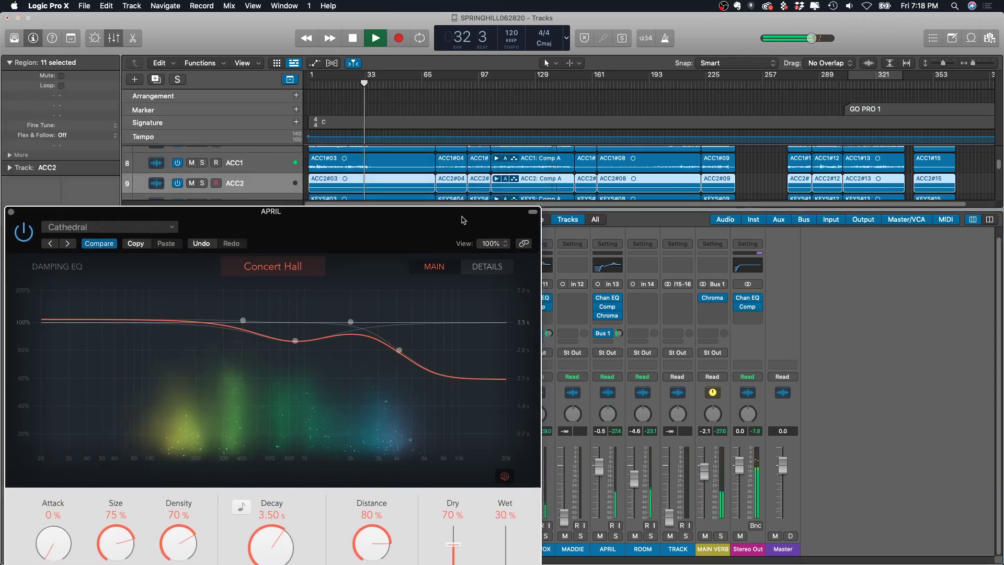
pyautogui.click(710, 94)
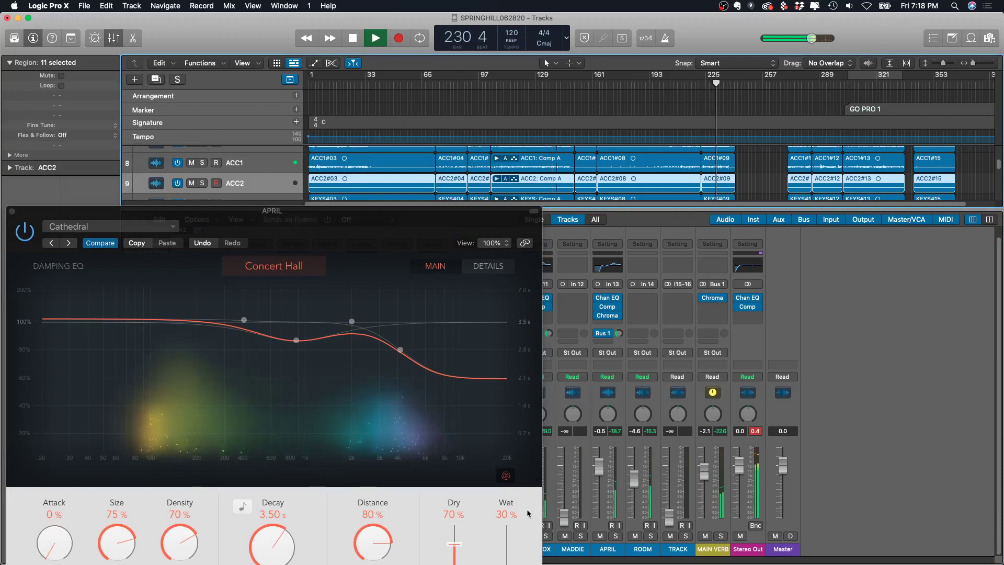
pyautogui.click(487, 539)
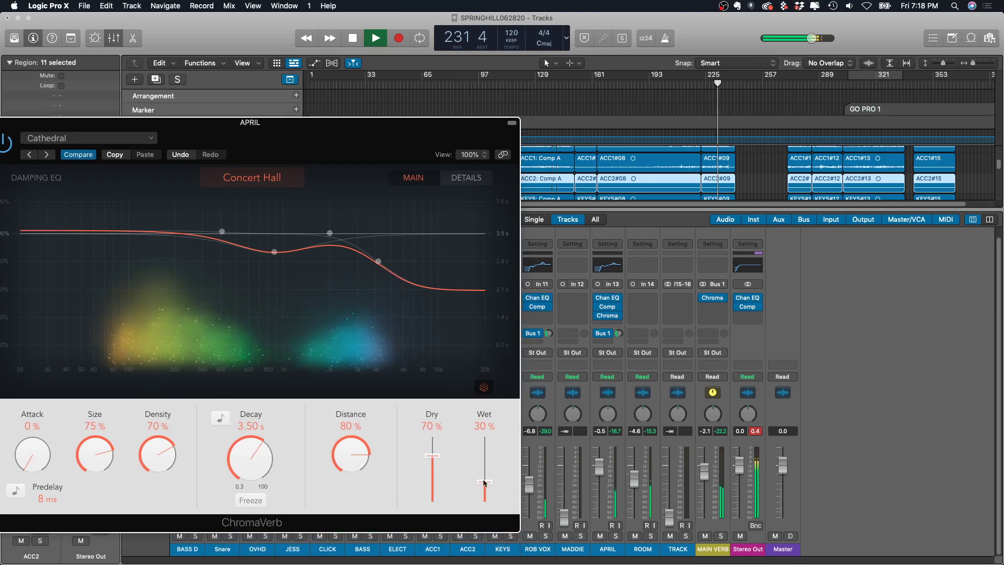
# Raise the In 13 fader to 5.6 dB and, playing from about bar 142, set ChromaVerb's dry level to 40% and wet to 89%
pyautogui.moveTo(485, 481); pyautogui.dragTo(432, 437)
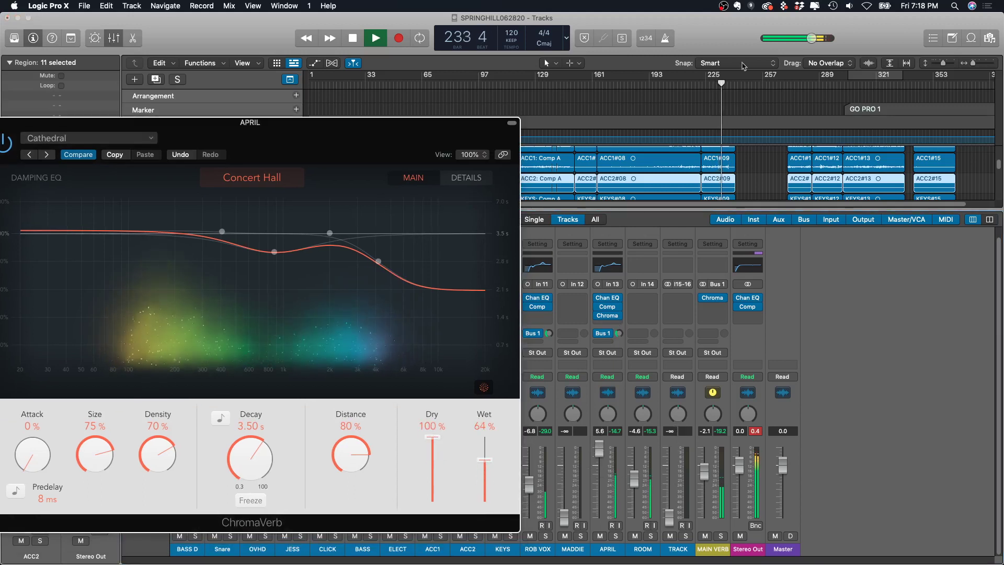
pyautogui.click(634, 83)
pyautogui.click(558, 84)
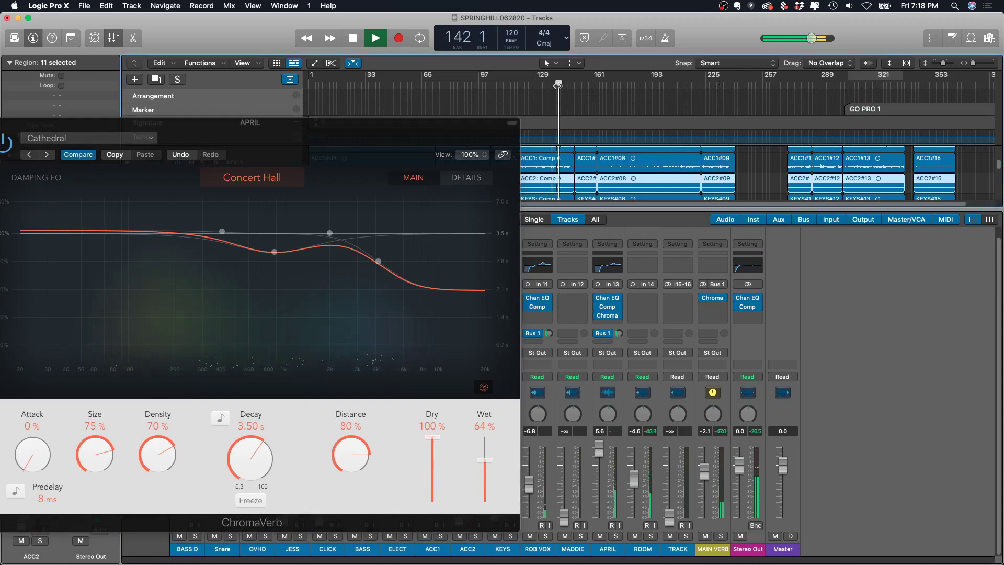
pyautogui.moveTo(432, 438); pyautogui.dragTo(485, 451)
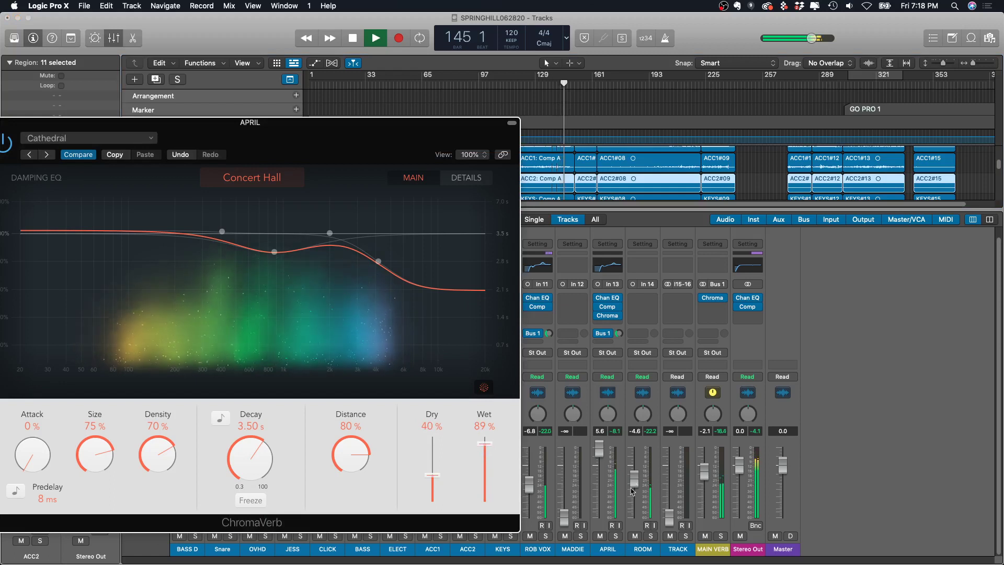
# Stop playback, lower the In 13 channel's fader to -0.9 dB, and bring the whole ChromaVerb window into view
pyautogui.press('space')
pyautogui.moveTo(600, 453); pyautogui.dragTo(600, 470)
pyautogui.moveTo(72, 126); pyautogui.dragTo(115, 126)
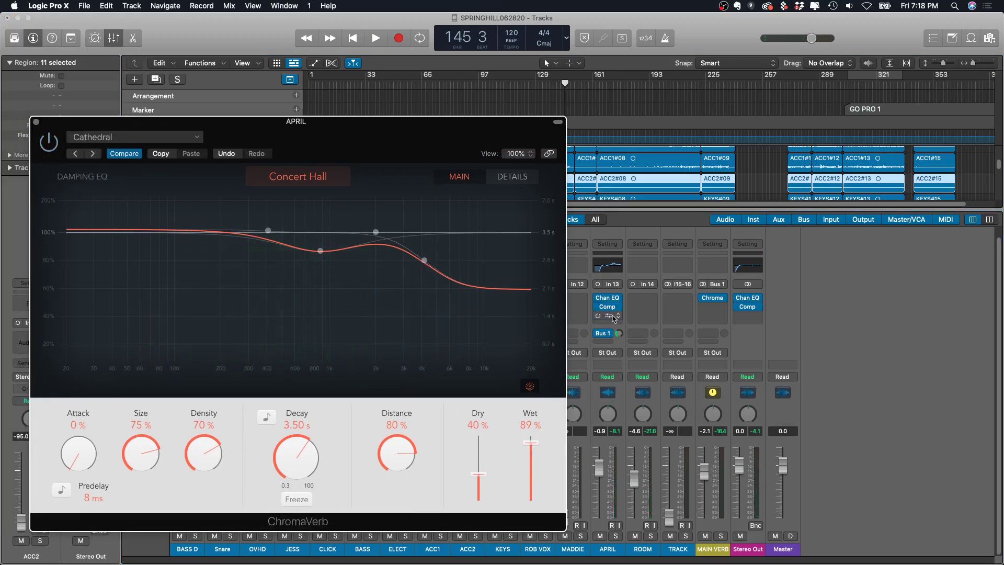
# Close and reopen the In 13 channel's ChromaVerb window, showing the plug-in switched on, and close it again
pyautogui.click(613, 317)
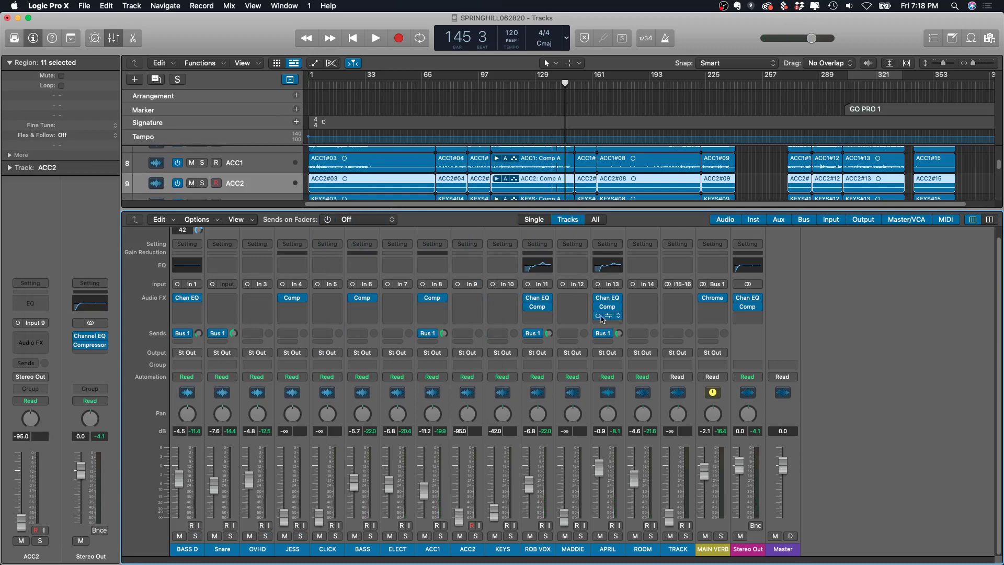
pyautogui.click(608, 316)
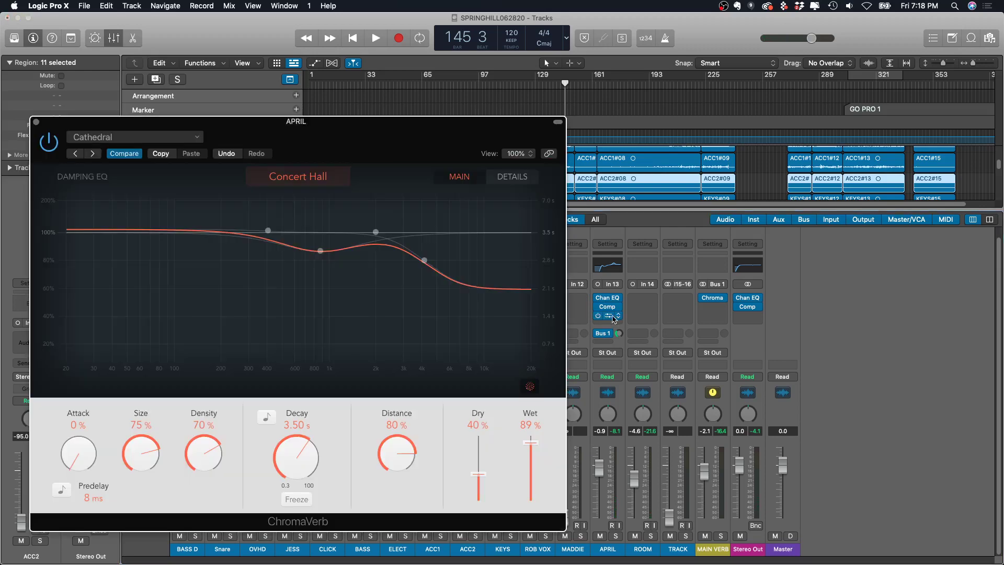
pyautogui.click(36, 122)
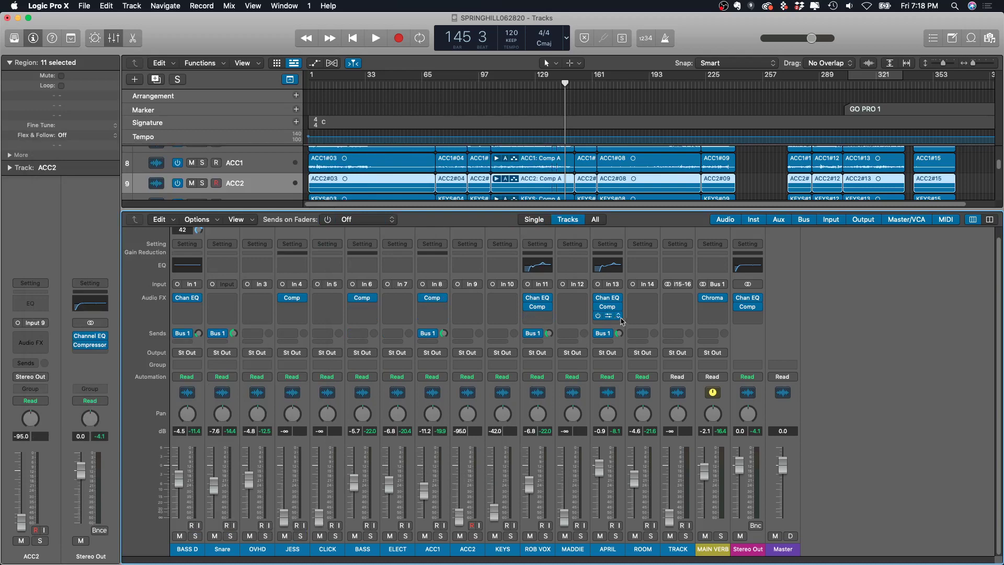
# Remove the ChromaVerb plug-in from the In 13 vocal channel
pyautogui.click(614, 317)
pyautogui.click(610, 318)
pyautogui.click(618, 325)
pyautogui.click(628, 330)
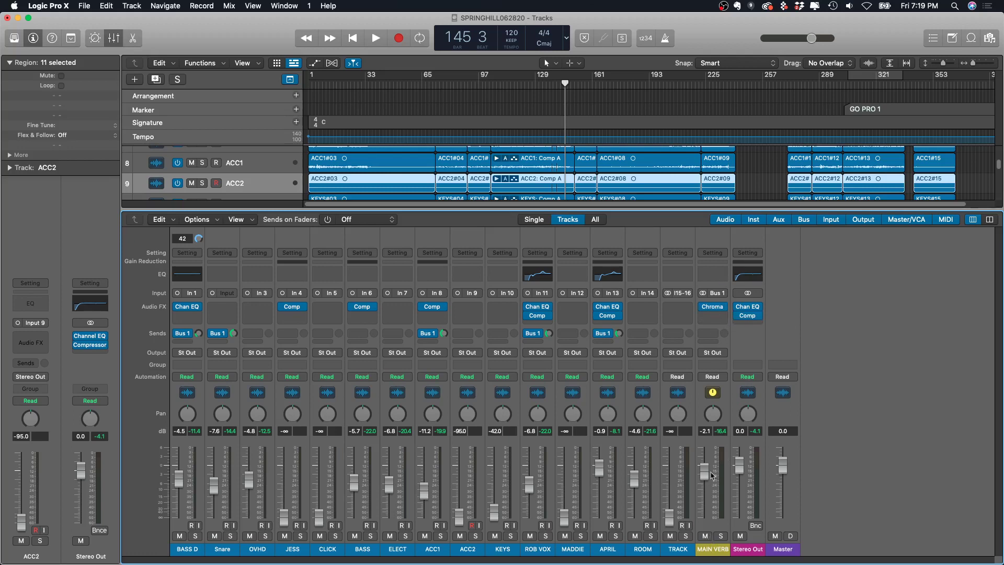
# Select the MAIN VERB channel and examine how the Bus 1 sends on the vocal and Snare channels feed its reverb
pyautogui.click(703, 551)
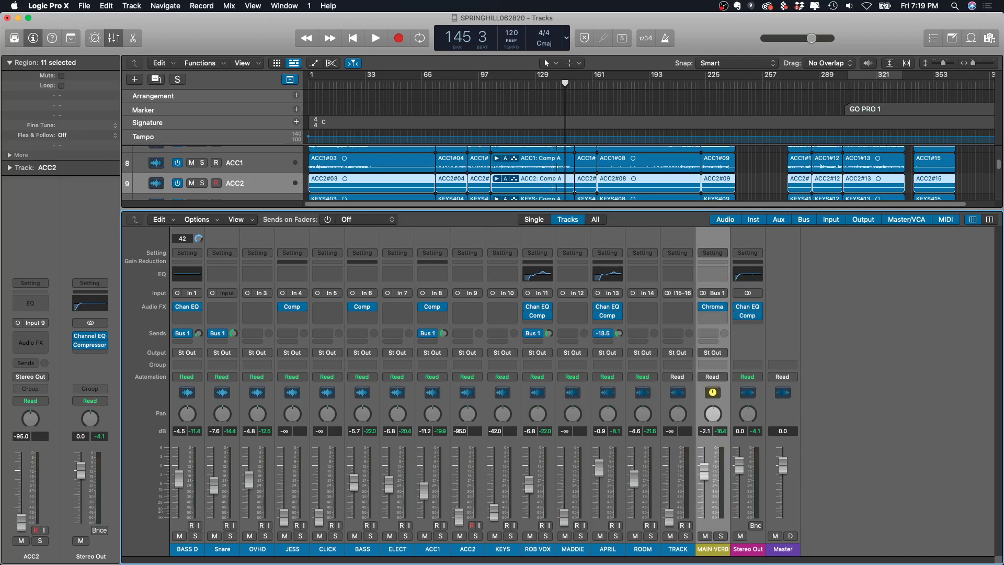
pyautogui.moveTo(548, 333)
pyautogui.moveTo(716, 311)
pyautogui.click(234, 334)
# Start playback from bar 8 and solo the Snare, BASS D and OVHD channels
pyautogui.click(320, 83)
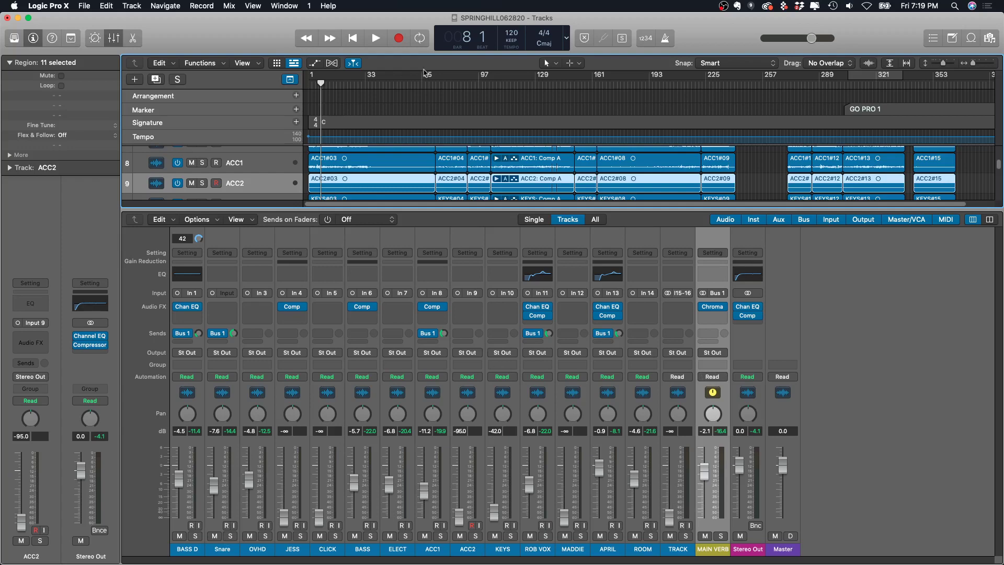
pyautogui.click(373, 41)
pyautogui.click(230, 536)
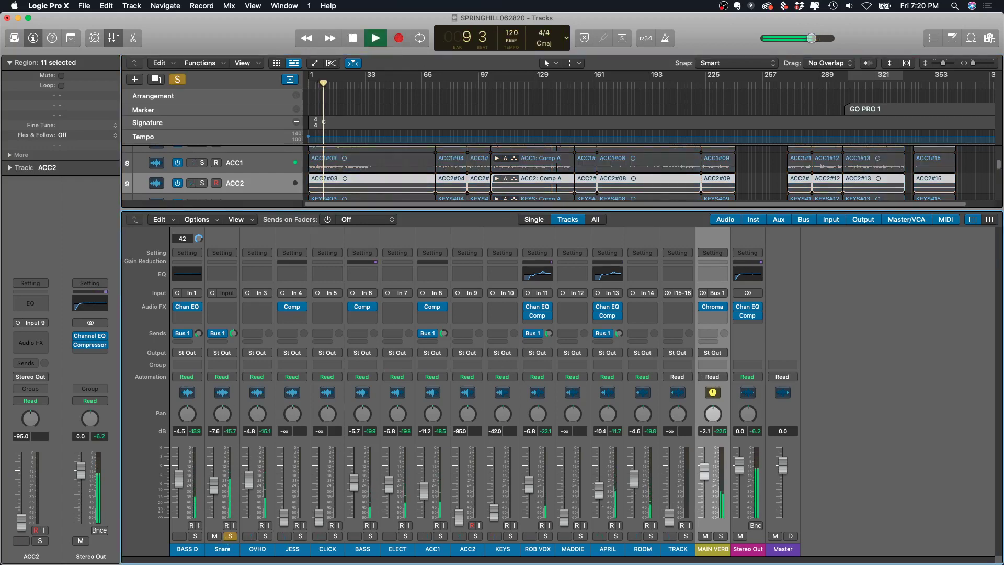
pyautogui.click(195, 536)
pyautogui.click(265, 536)
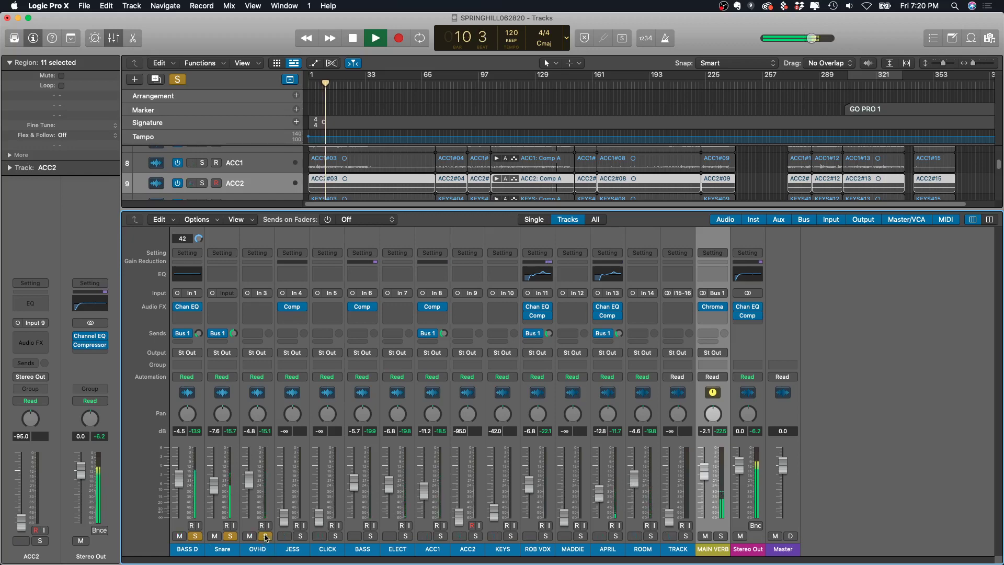
# Raise the Snare channel's fader to -4.3 dB and compare its Bus 1 send turned down and at +4.0 dB
pyautogui.moveTo(213, 494); pyautogui.dragTo(213, 487)
pyautogui.click(233, 333)
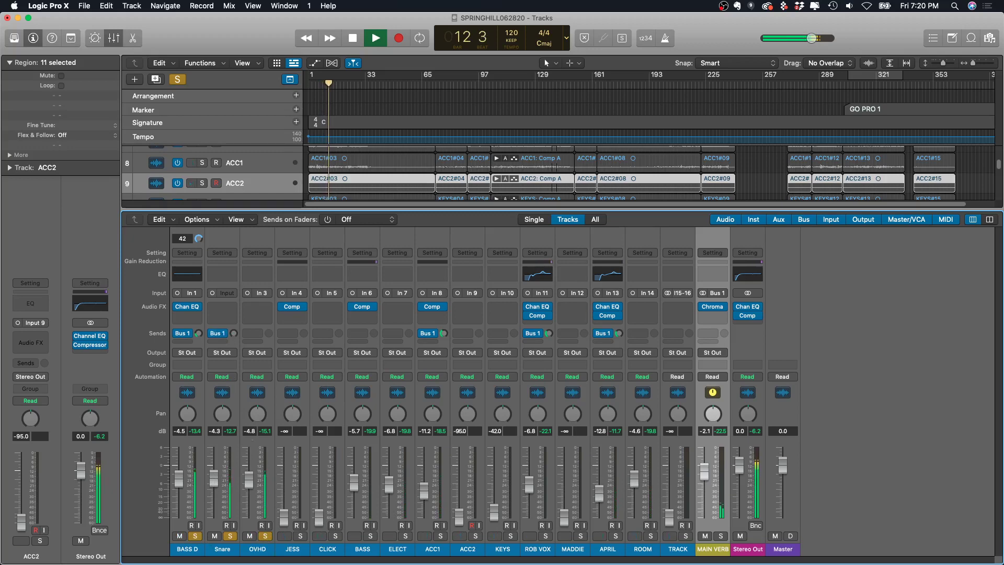
pyautogui.moveTo(233, 333); pyautogui.dragTo(233, 313)
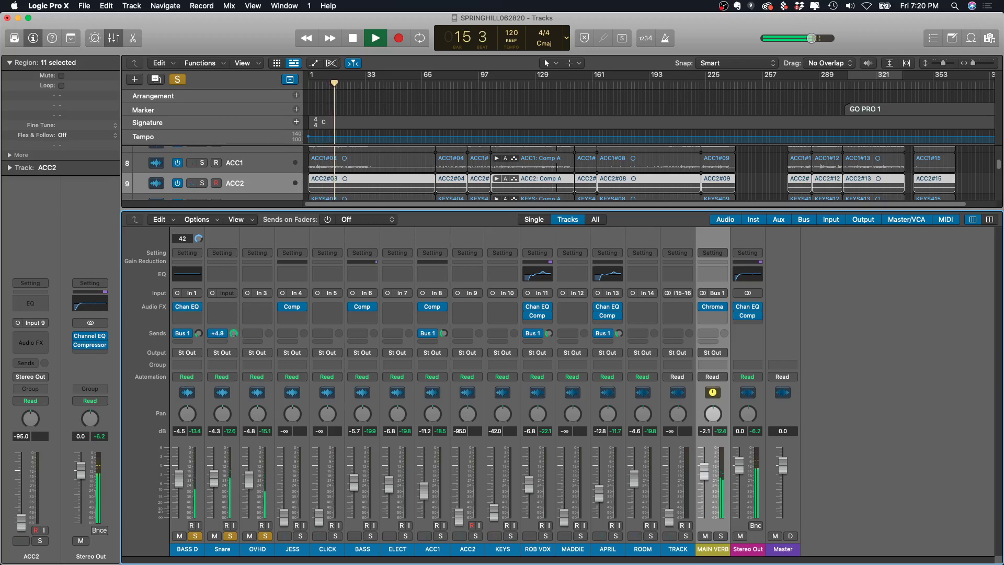
pyautogui.moveTo(233, 333); pyautogui.dragTo(233, 324)
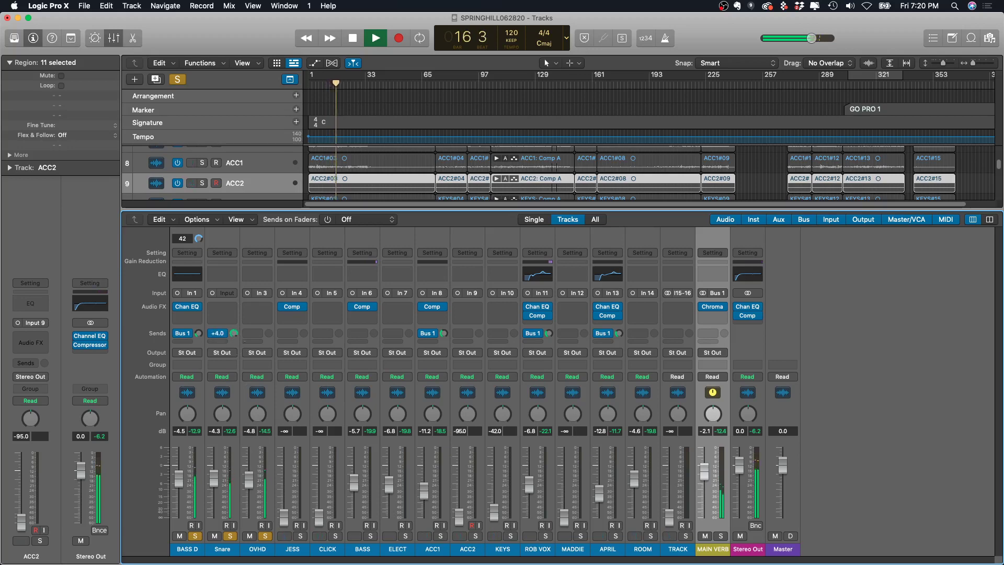
# Select the OVHD channel and turn the Snare channel's Bus 1 send all the way down
pyautogui.click(271, 338)
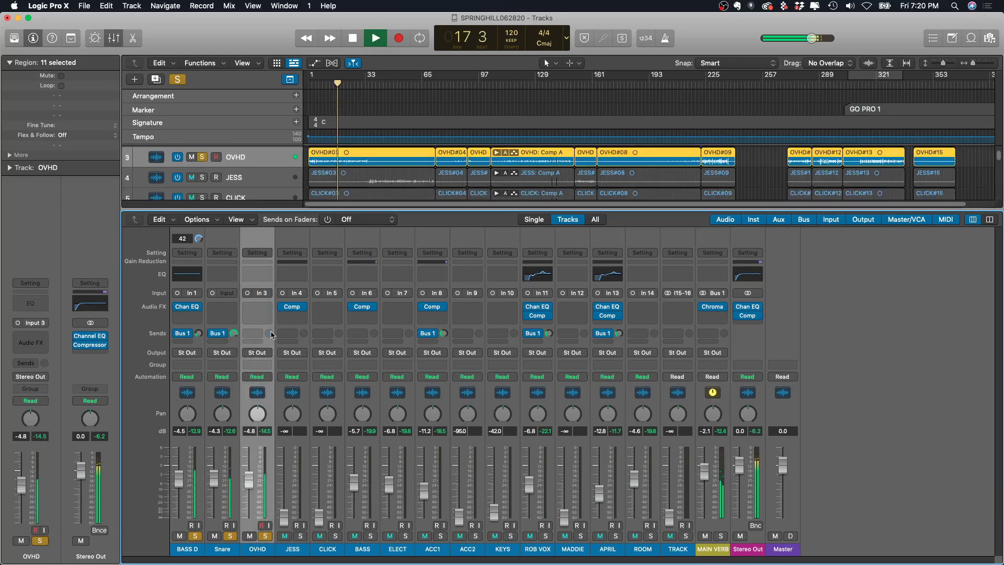
pyautogui.moveTo(238, 337); pyautogui.dragTo(238, 330)
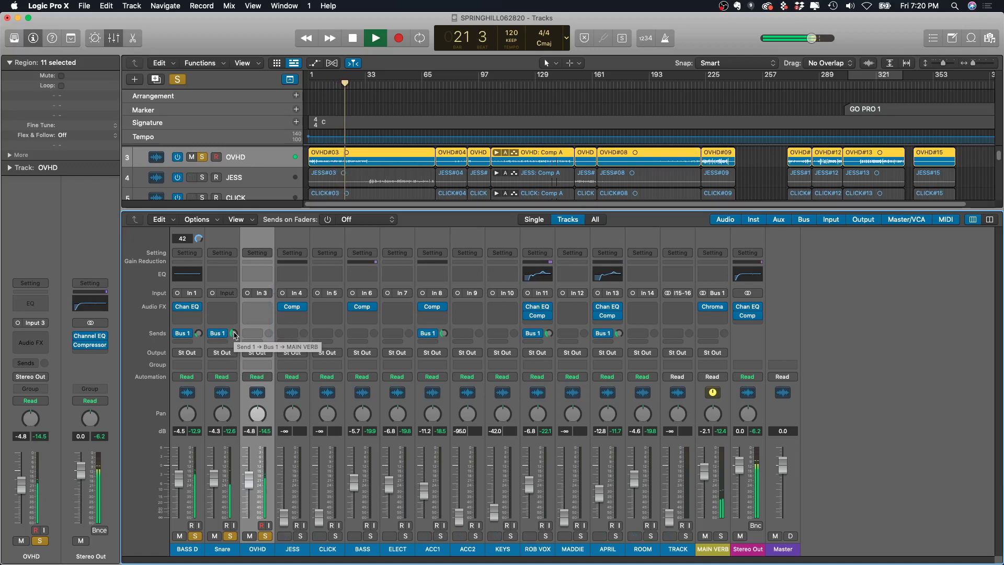
pyautogui.moveTo(234, 335); pyautogui.dragTo(236, 403)
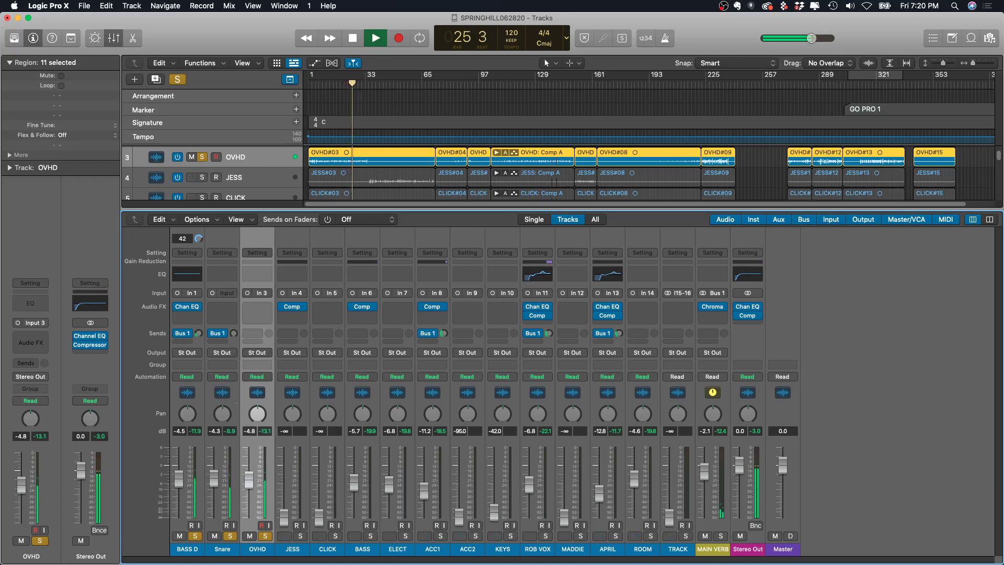
# Turn the Snare channel's Bus 1 send back up and stop playback
pyautogui.moveTo(233, 333); pyautogui.dragTo(233, 329)
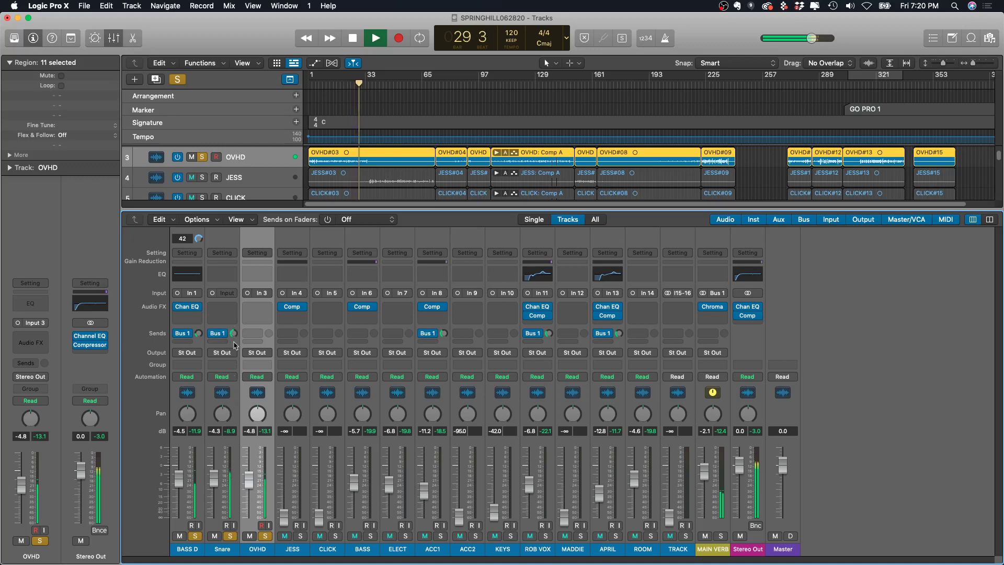
pyautogui.press('space')
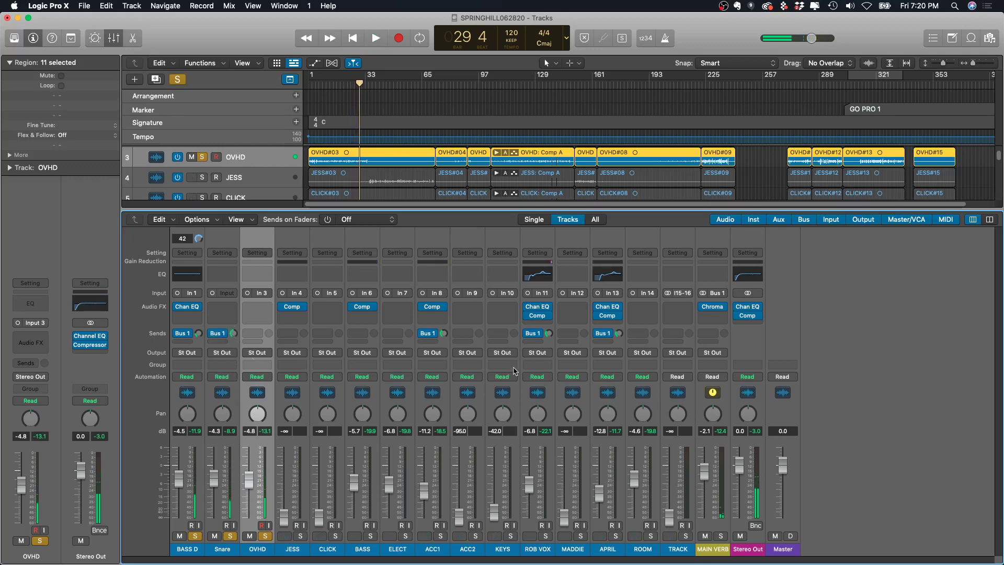
# Open ChromaVerb on the MAIN VERB channel and examine how it responds while the soloed drums play
pyautogui.click(714, 316)
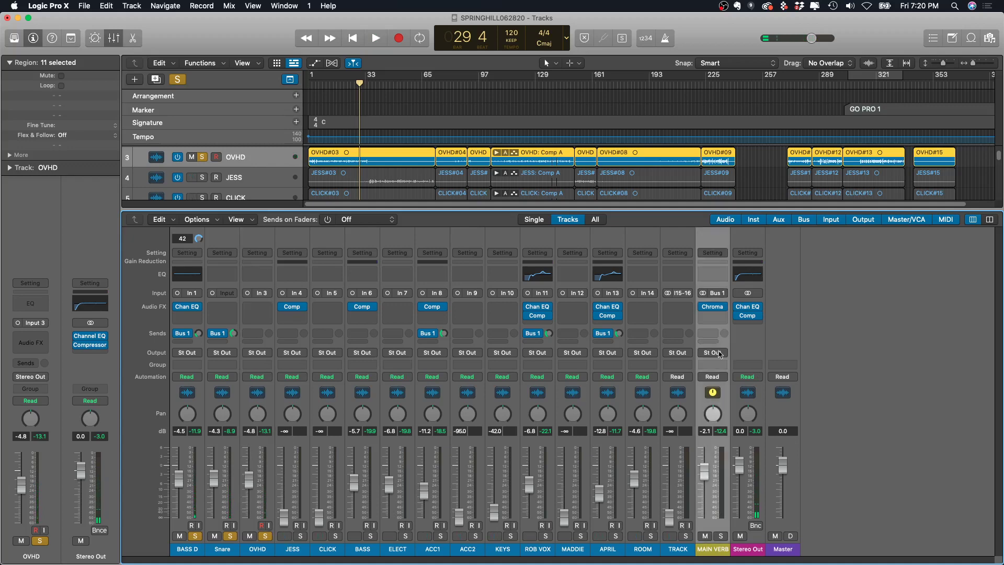
pyautogui.click(714, 308)
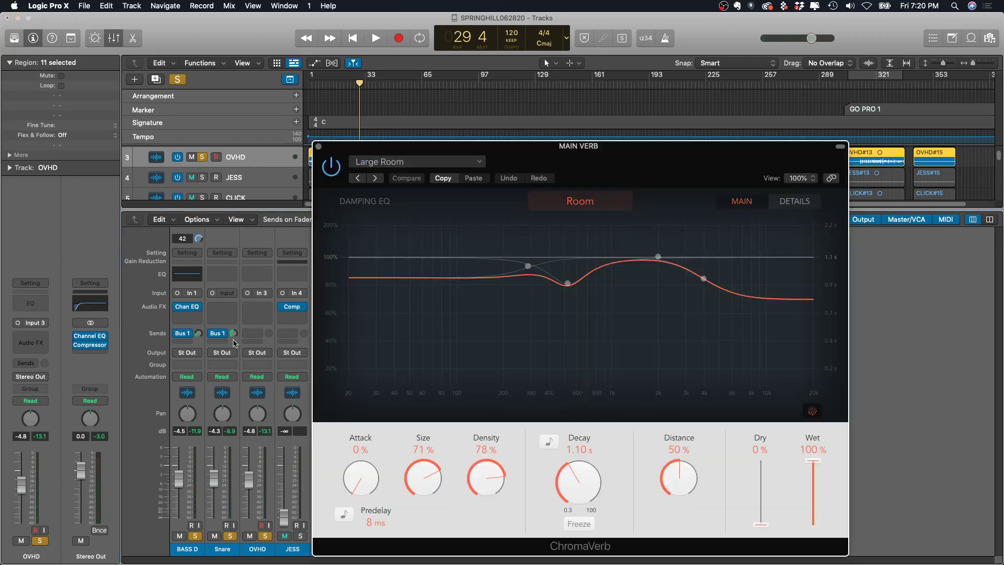
pyautogui.press('space')
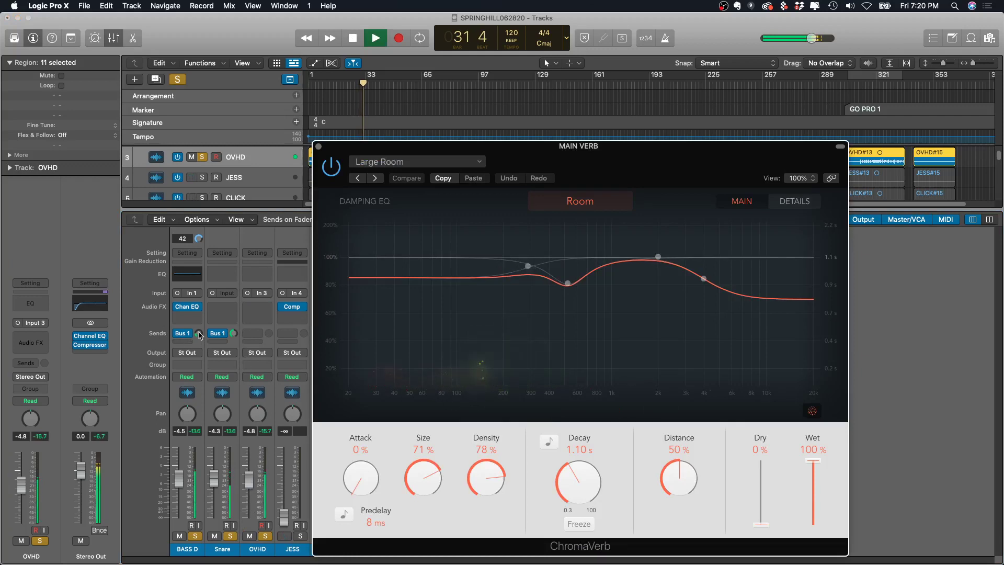
pyautogui.press('v')
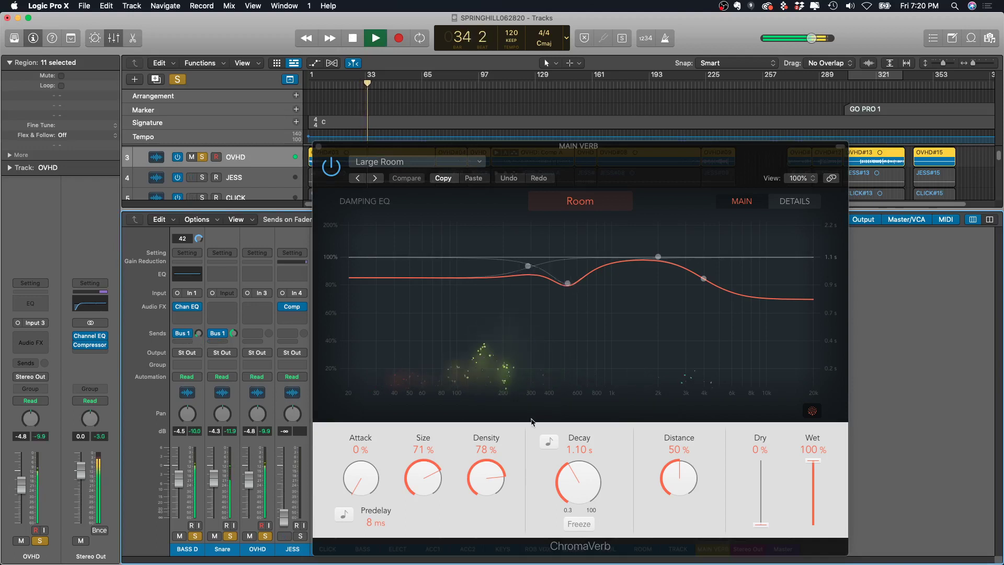
pyautogui.press('space')
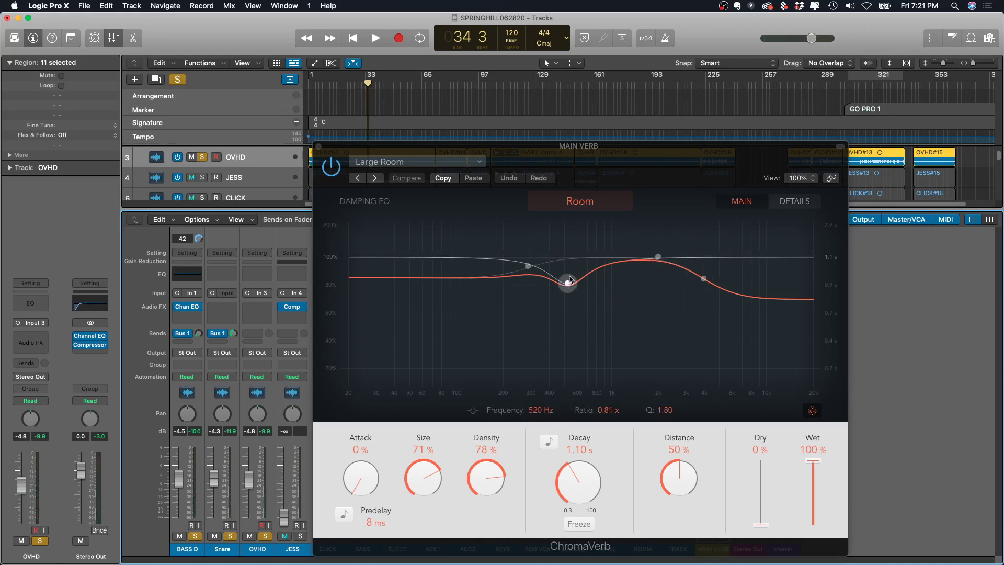
# Raise ChromaVerb's 280 Hz damping EQ node to a ratio of 0.96 and audition the drums from about bar 11
pyautogui.moveTo(528, 266); pyautogui.dragTo(532, 254)
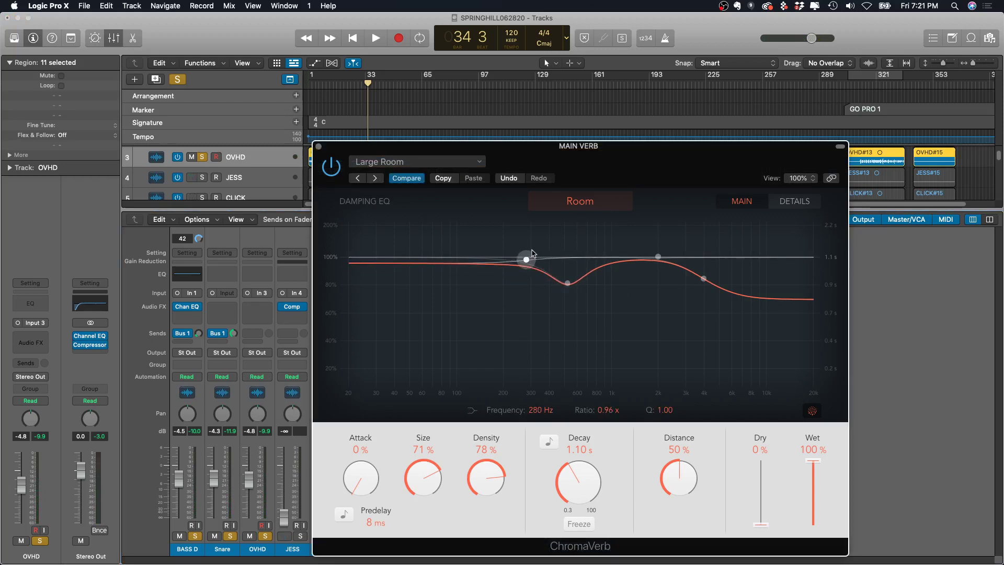
pyautogui.press('space')
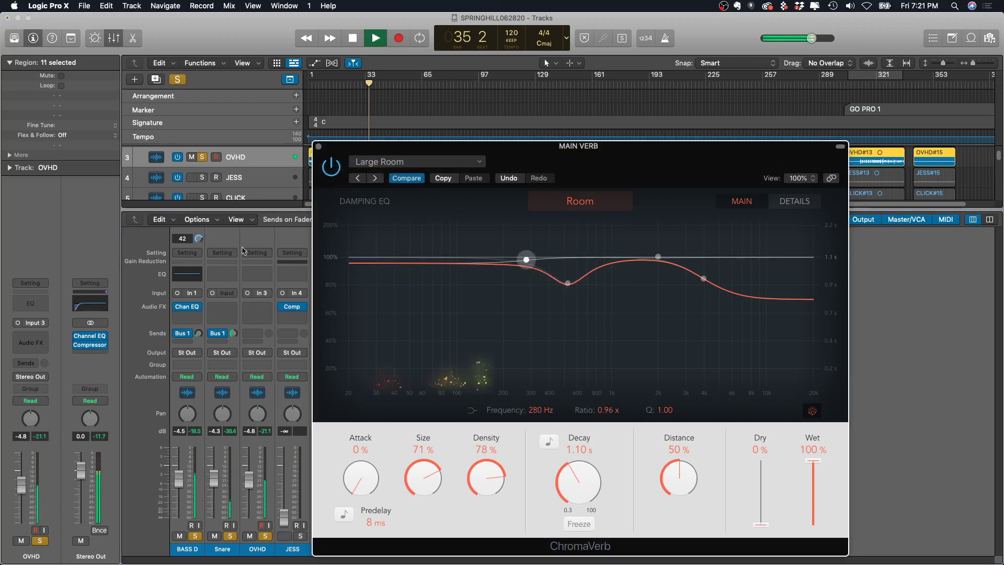
pyautogui.click(327, 83)
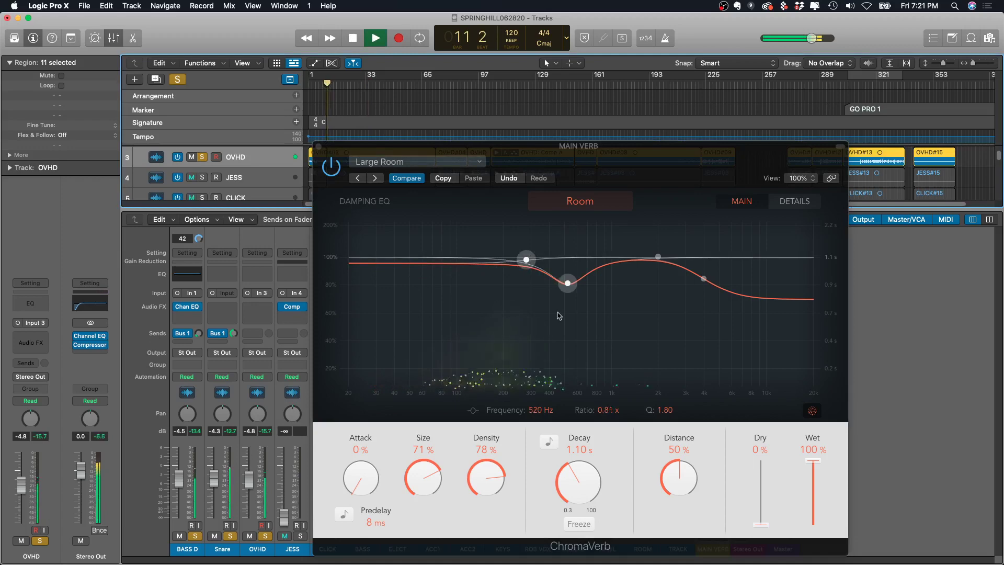
pyautogui.press('space')
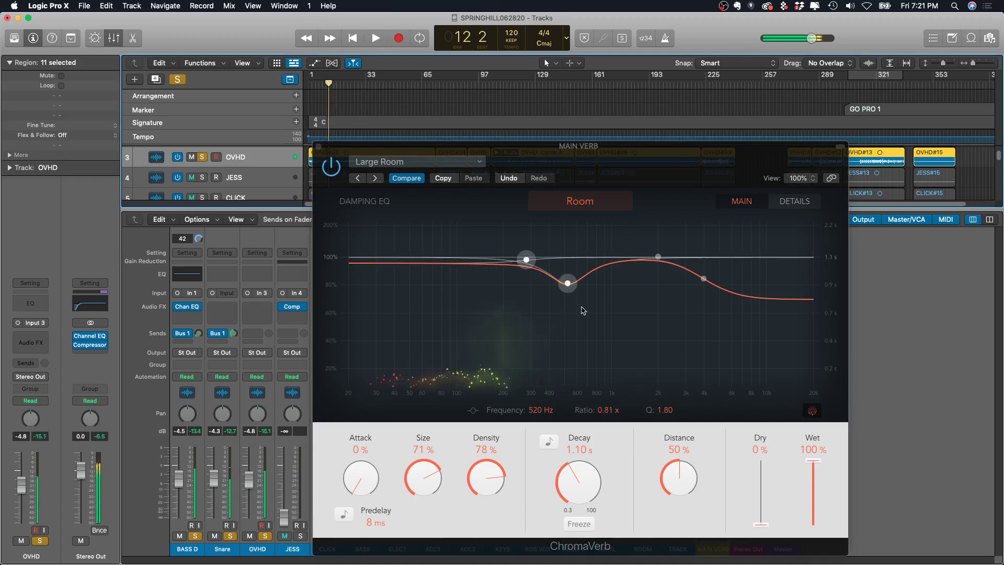
# Close ChromaVerb and add a Bus 1 → MAIN VERB send to the Input 4 channel
pyautogui.click(318, 147)
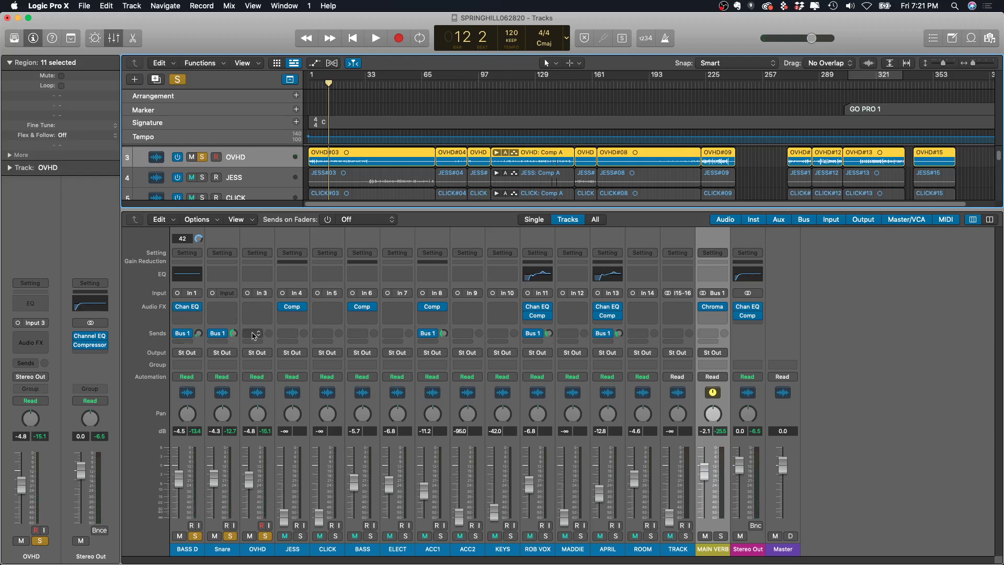
pyautogui.click(292, 334)
pyautogui.click(371, 328)
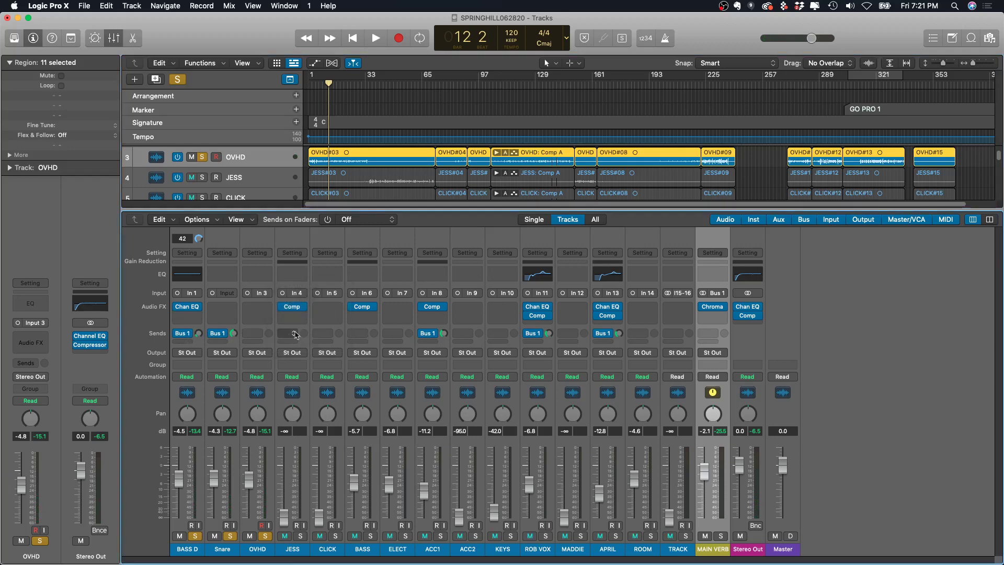
pyautogui.click(292, 334)
pyautogui.moveTo(314, 347)
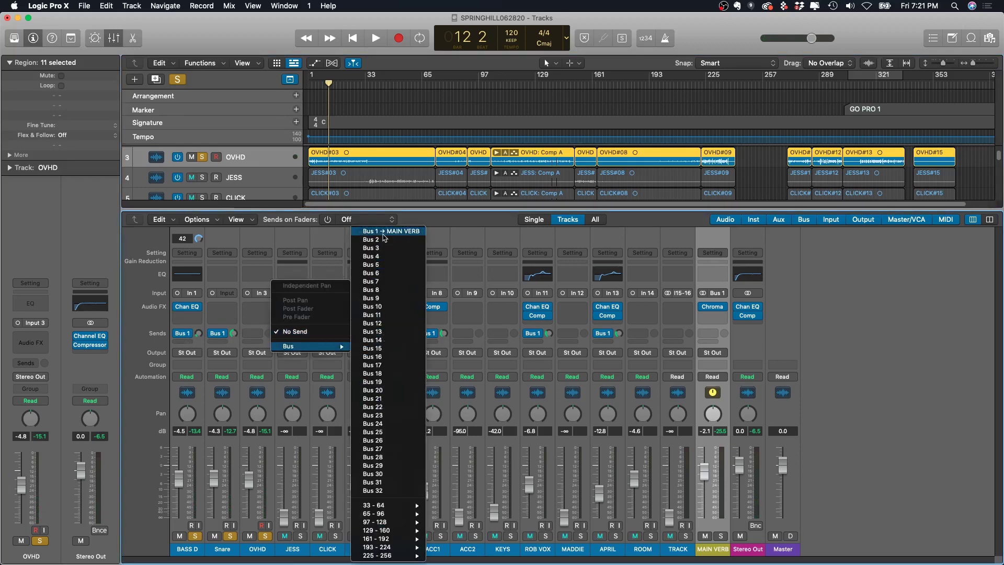
pyautogui.click(389, 231)
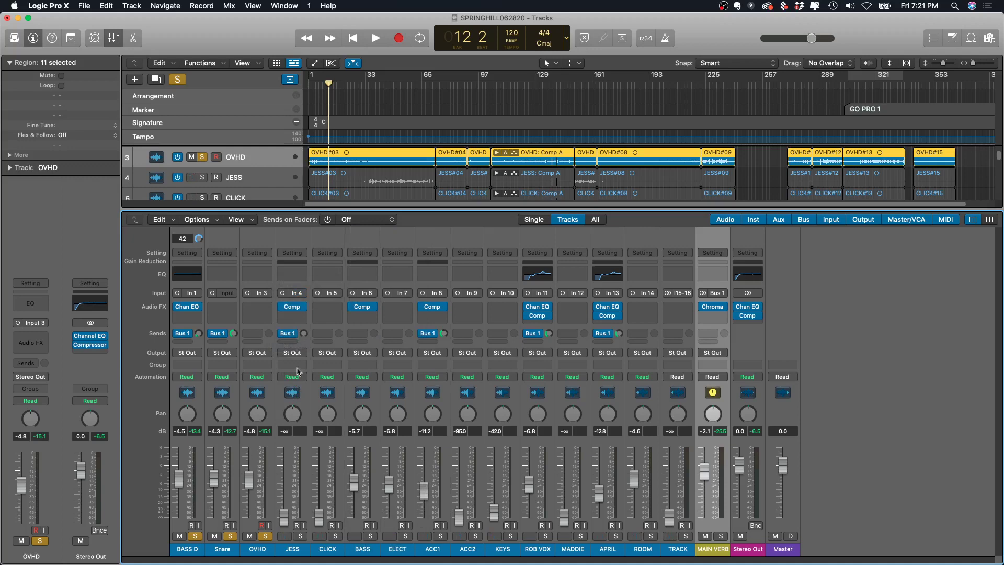
# Turn off solo on the OVHD, Snare and BASS D channels
pyautogui.click(266, 536)
pyautogui.click(230, 536)
pyautogui.click(195, 536)
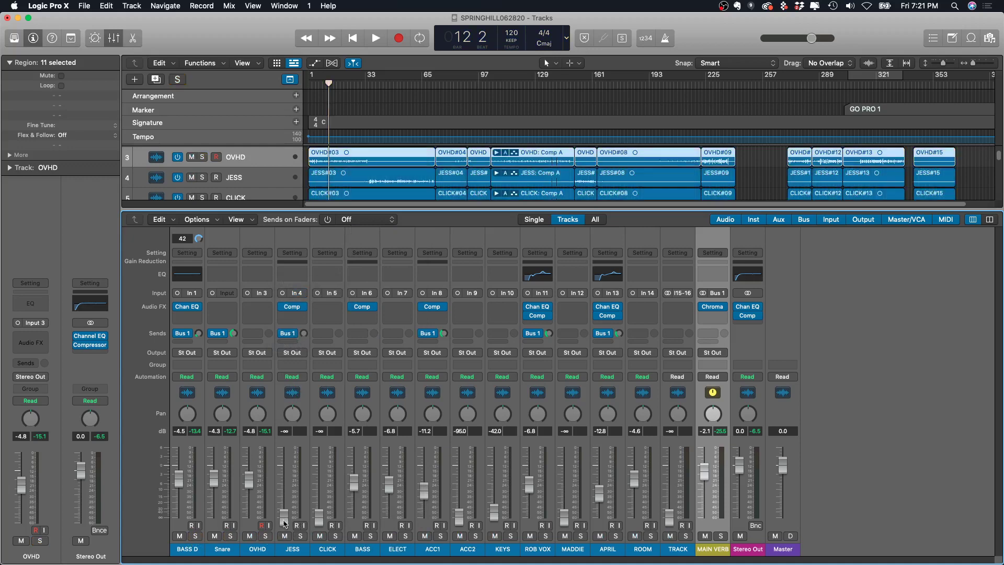
# Raise the Input 4 channel's fader to -1.4 dB and play the full mix from about bar 35
pyautogui.moveTo(285, 523); pyautogui.dragTo(284, 469)
pyautogui.press('space')
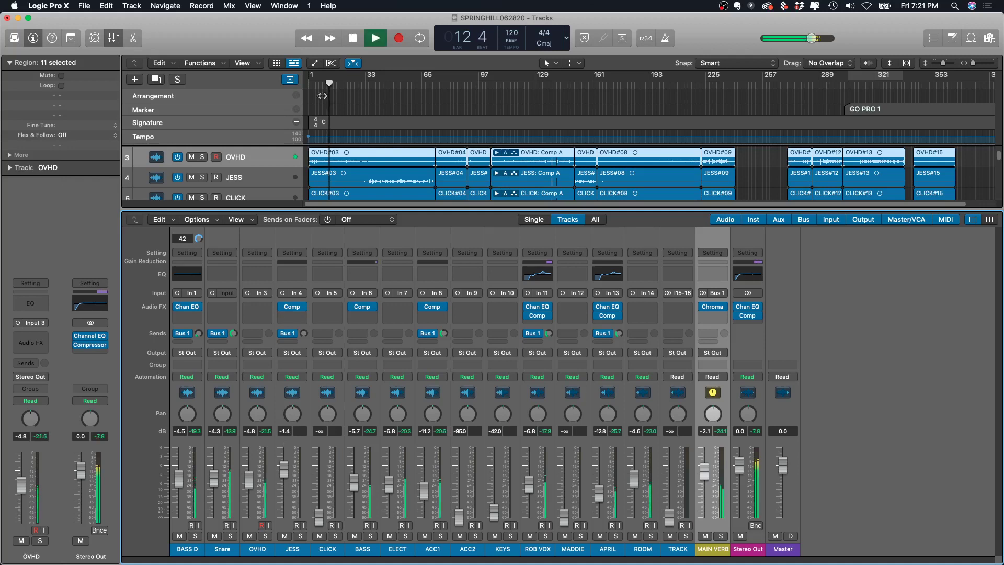
pyautogui.moveTo(333, 83); pyautogui.dragTo(369, 83)
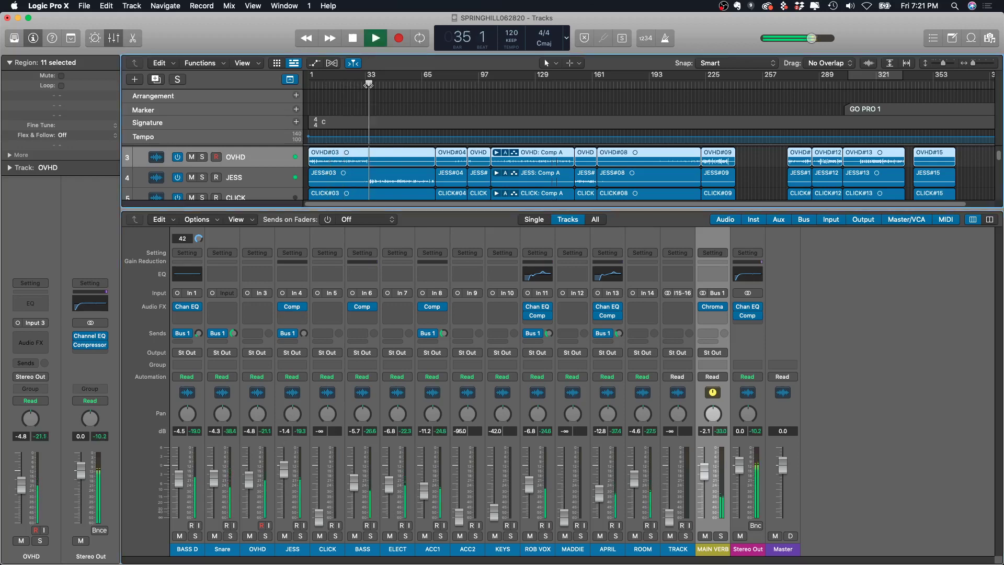
# Raise the Input 4 channel's Bus 1 send to +6.0 dB during playback
pyautogui.moveTo(295, 335)
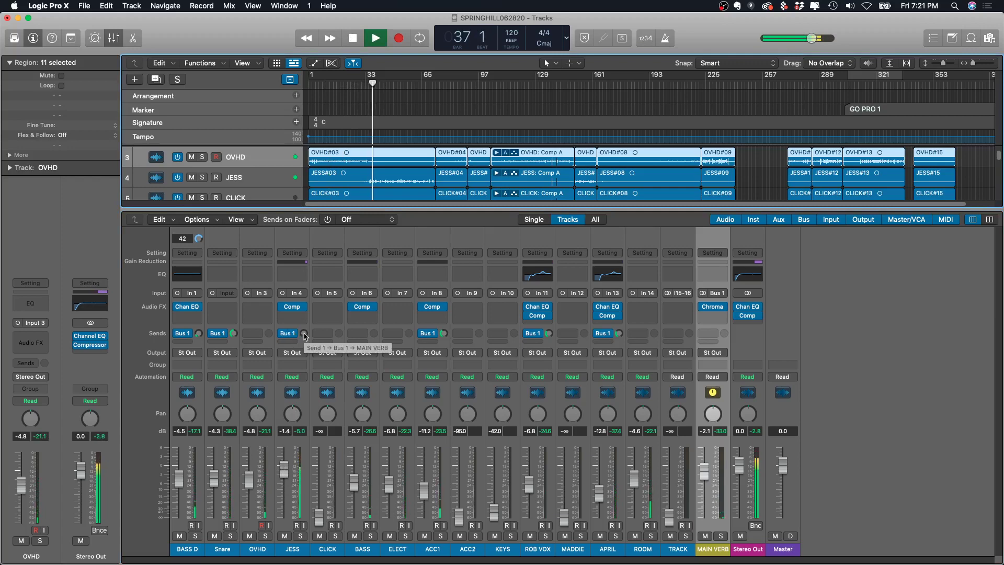
pyautogui.press('space')
pyautogui.press('space')
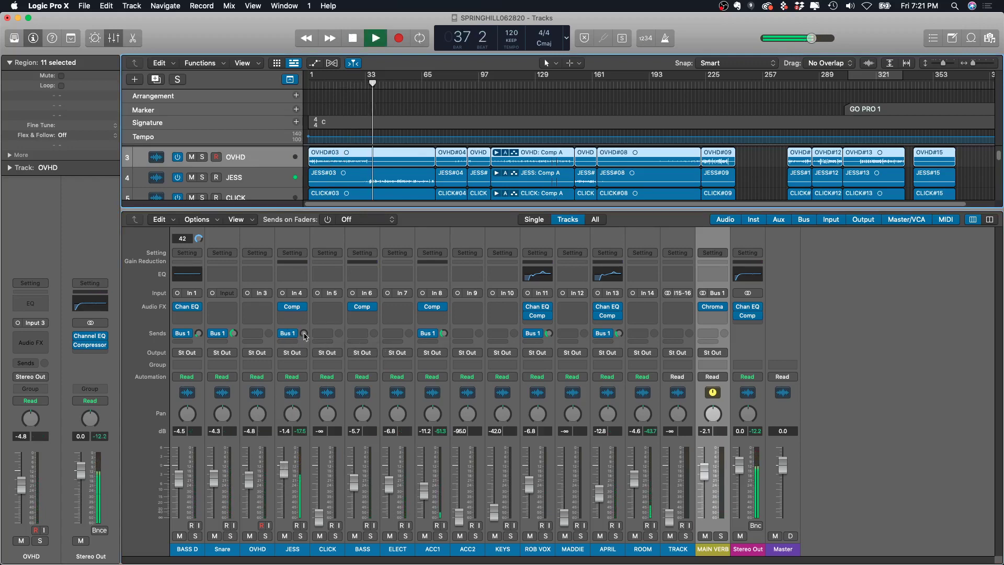
pyautogui.moveTo(304, 334); pyautogui.dragTo(304, 313)
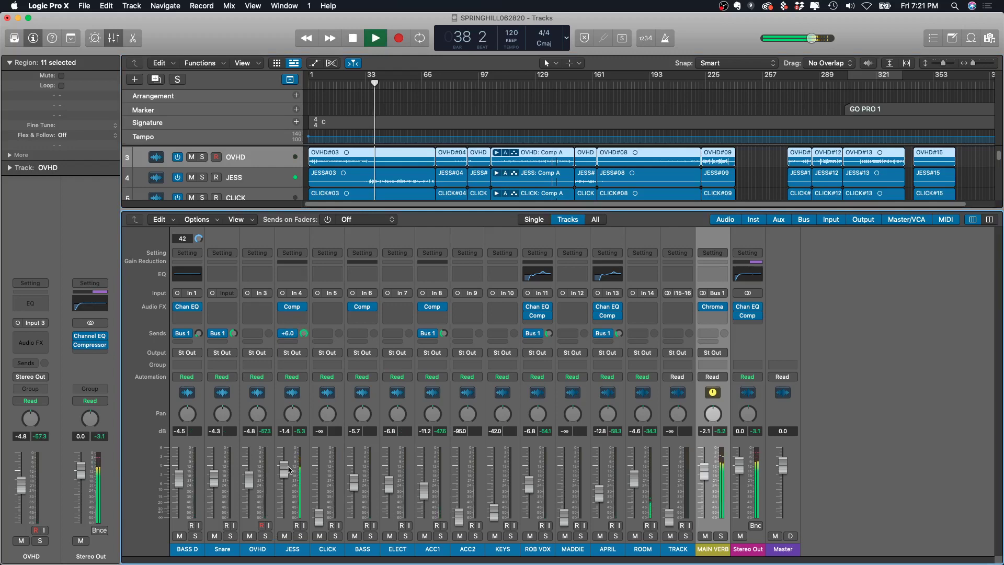
# Lower the Input 4 channel's fader to -6.6 dB while auditioning the heavy reverb send
pyautogui.moveTo(284, 468); pyautogui.dragTo(286, 484)
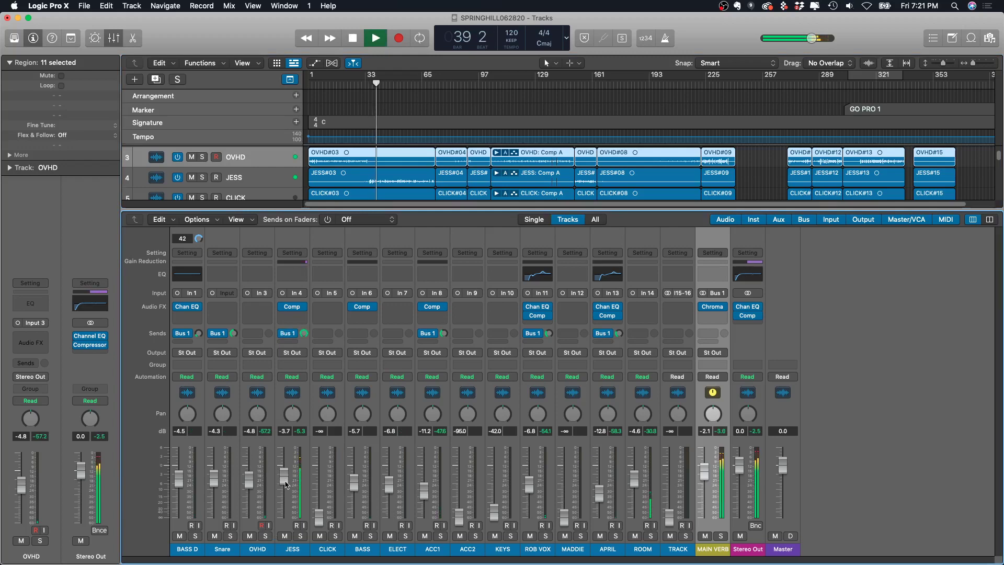
pyautogui.press('space')
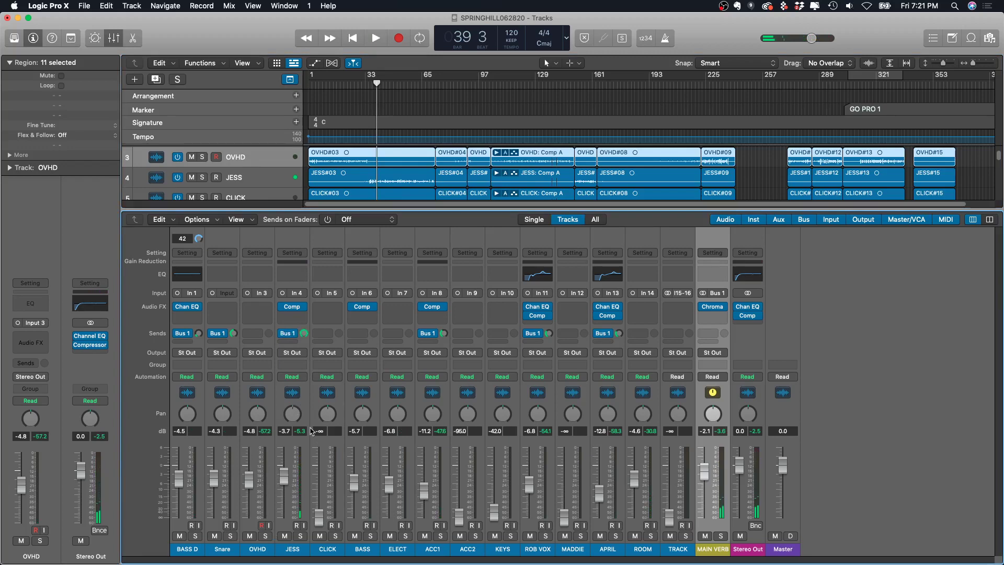
pyautogui.press('space')
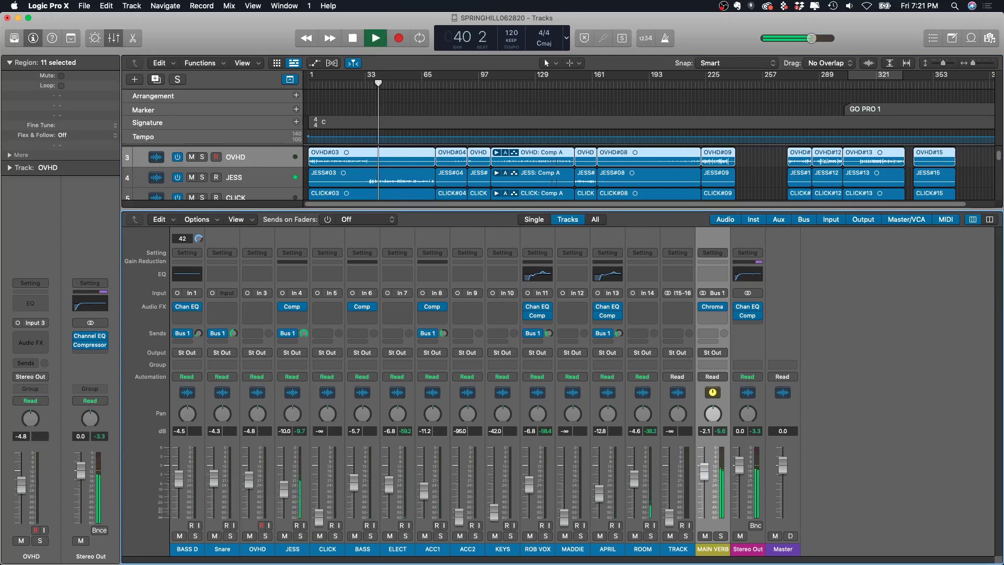
pyautogui.press('space')
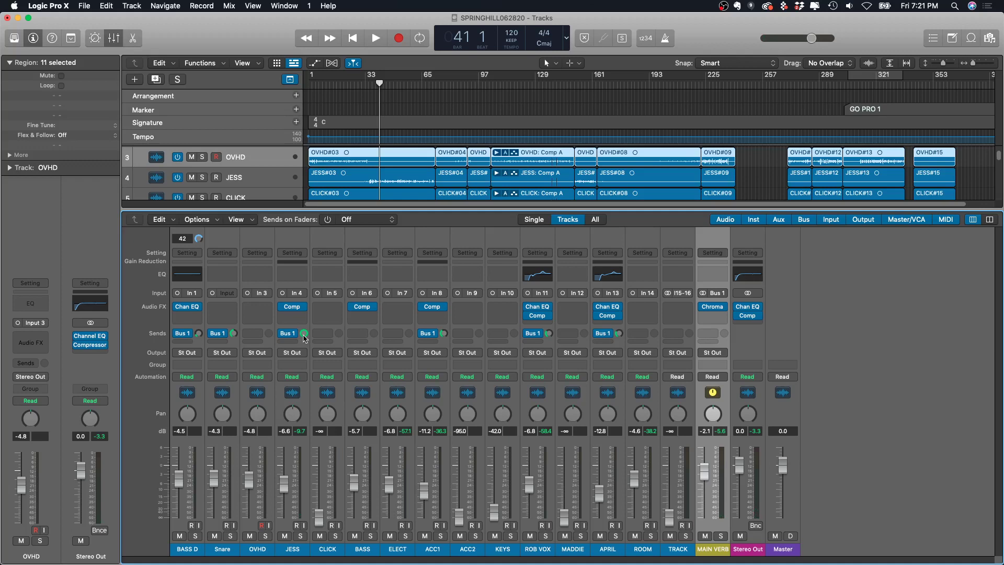
# Resume playback and turn the Input 4 channel's Bus 1 send all the way down
pyautogui.press('space')
pyautogui.moveTo(305, 338)
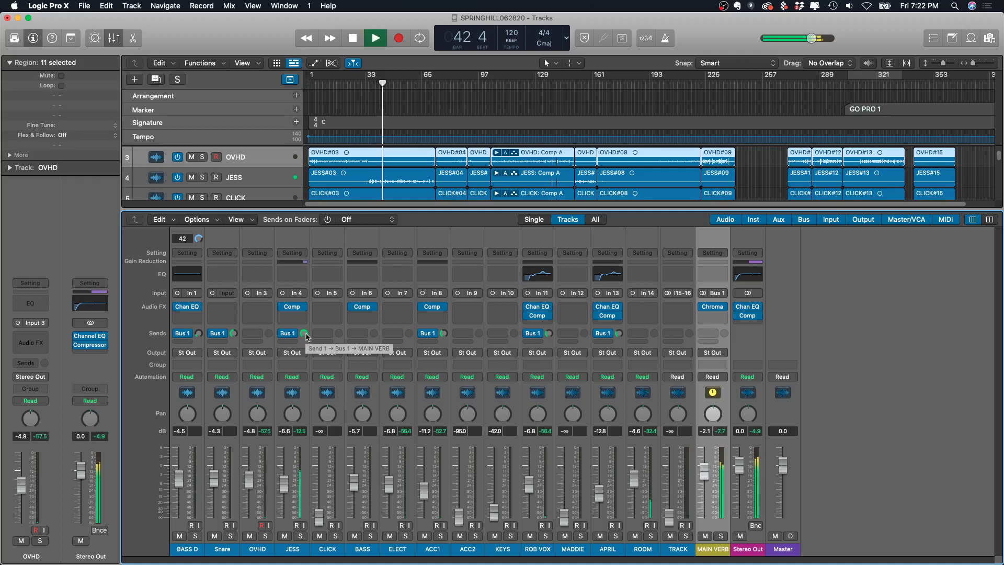
pyautogui.moveTo(303, 335); pyautogui.dragTo(337, 458)
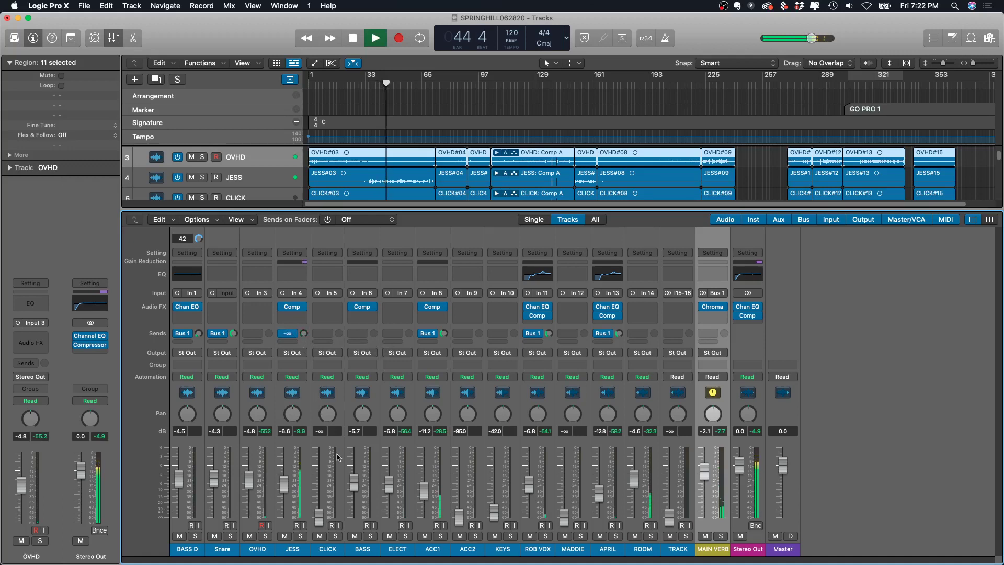
# Lower the Input 4 channel's fader to -9.0 dB and audition it without reverb
pyautogui.moveTo(285, 490); pyautogui.dragTo(286, 491)
pyautogui.press('space')
pyautogui.press('space')
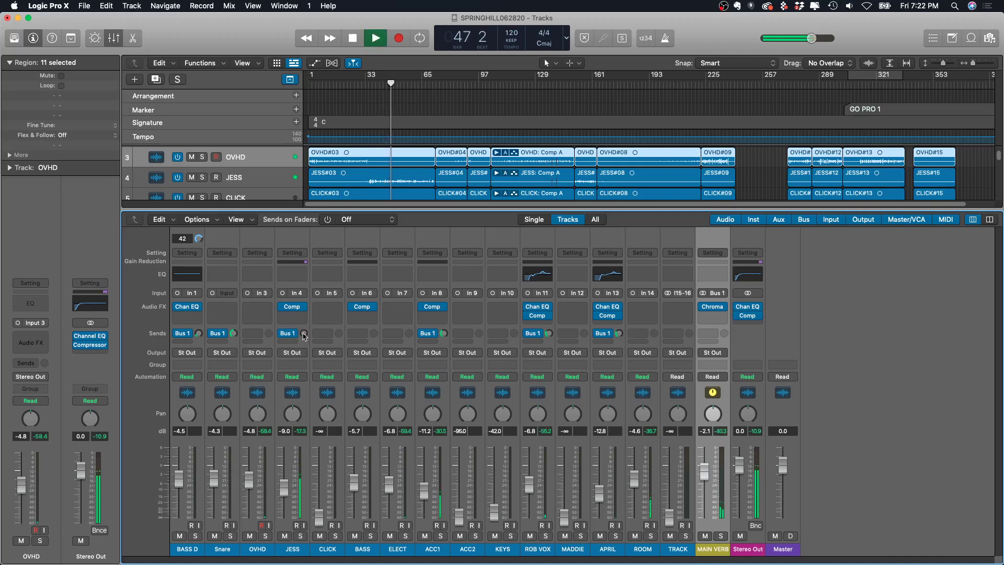
pyautogui.press('space')
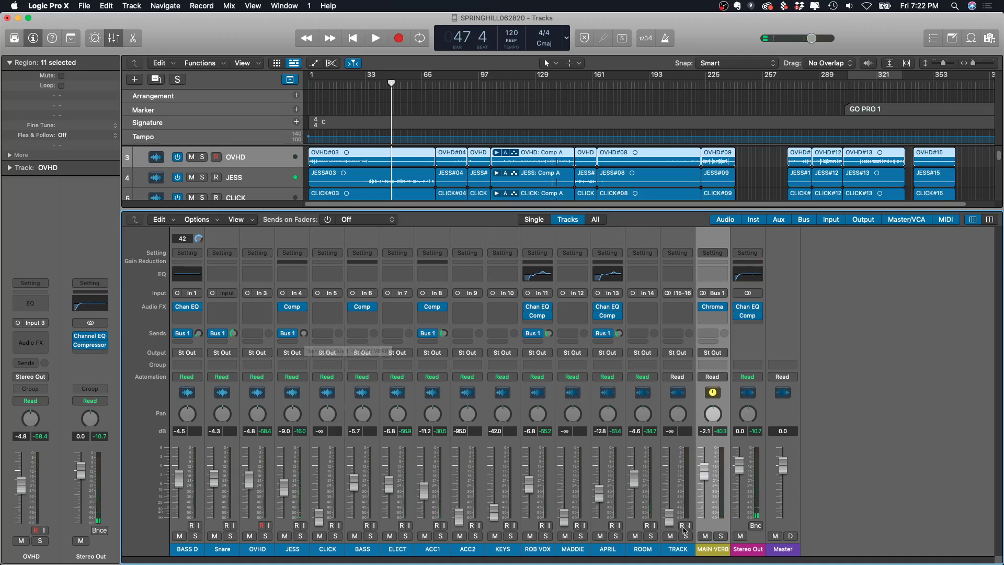
# Raise the ROOM channel's fader to -3.6 dB, mute that channel and audition the mix without it
pyautogui.scroll(2, 648, 491)
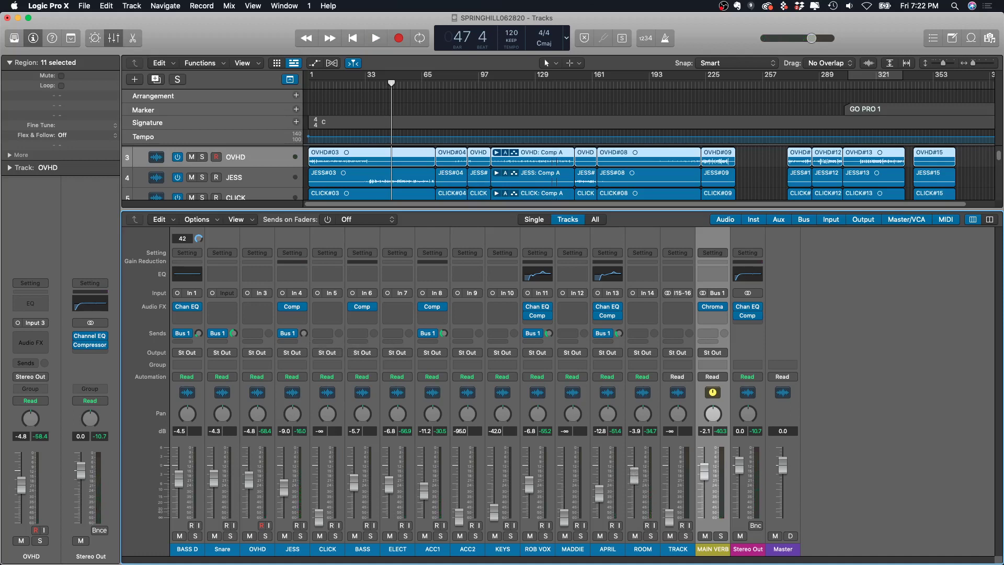
pyautogui.press('space')
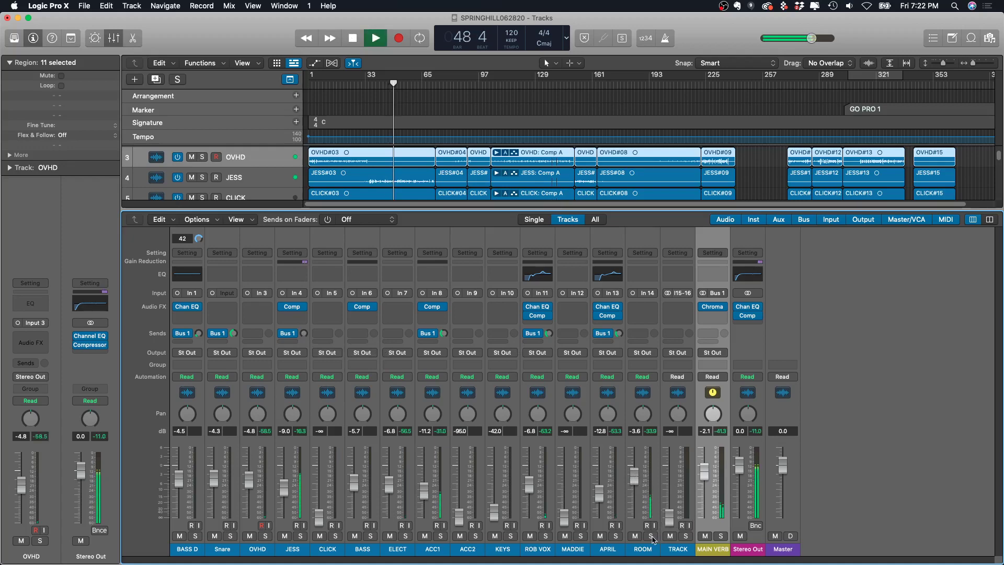
pyautogui.click(635, 535)
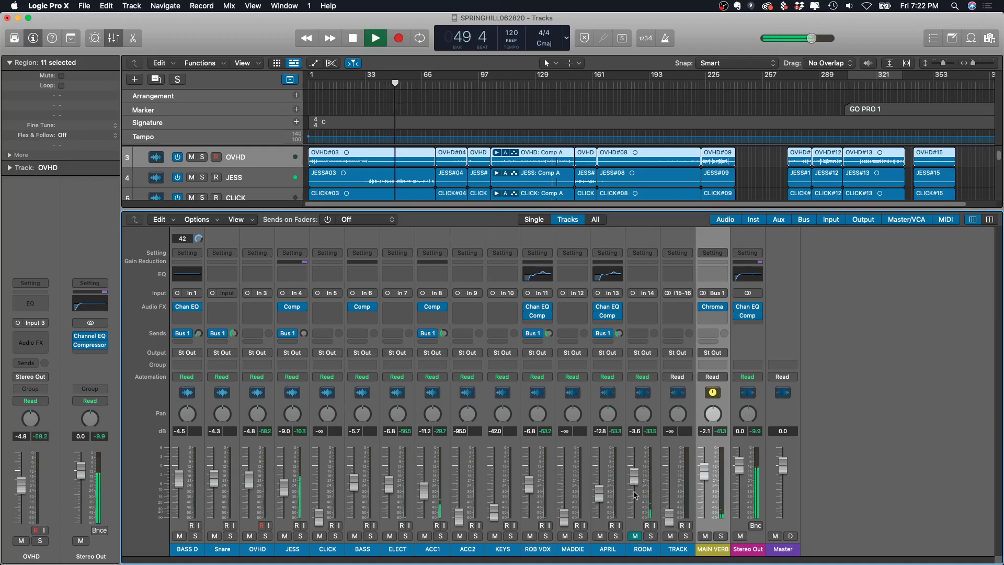
pyautogui.press('space')
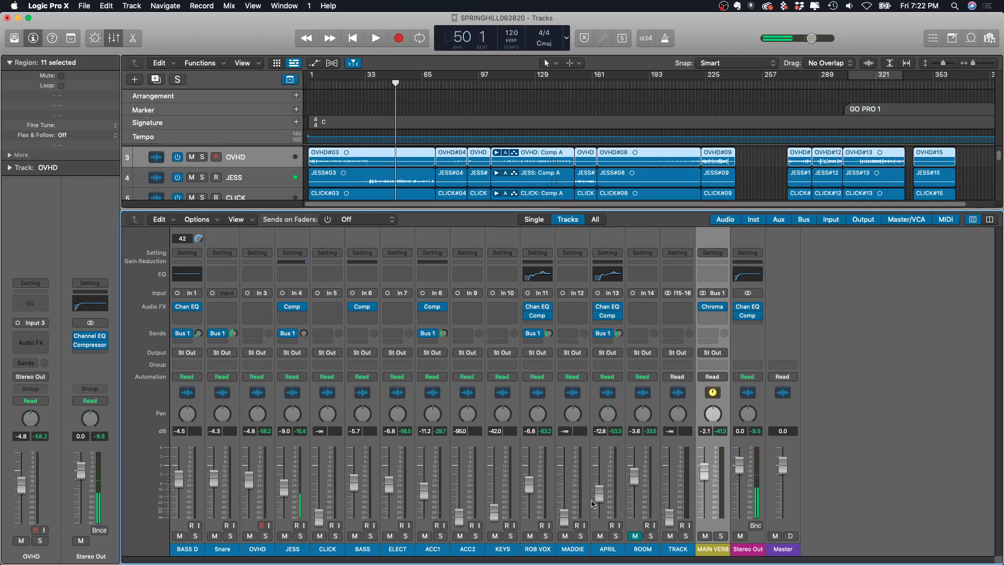
pyautogui.press('space')
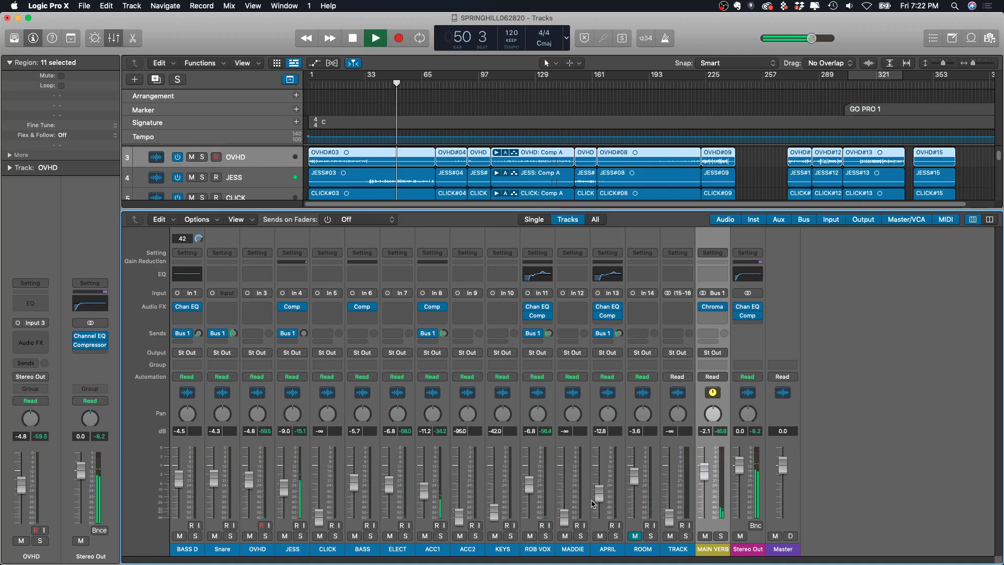
pyautogui.press('space')
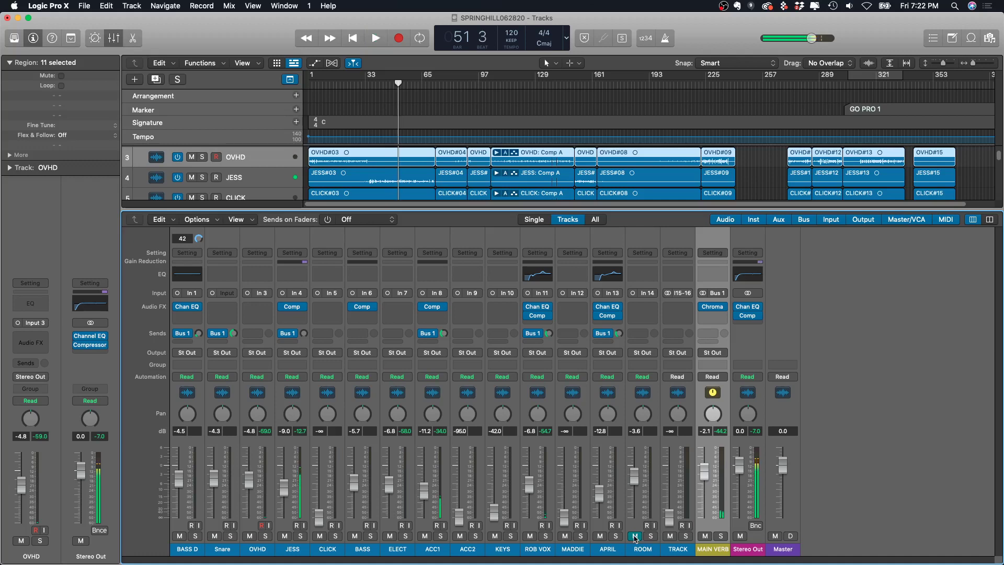
# Unmute the ROOM channel and audition the mix with it restored, pausing and resuming playback
pyautogui.press('space')
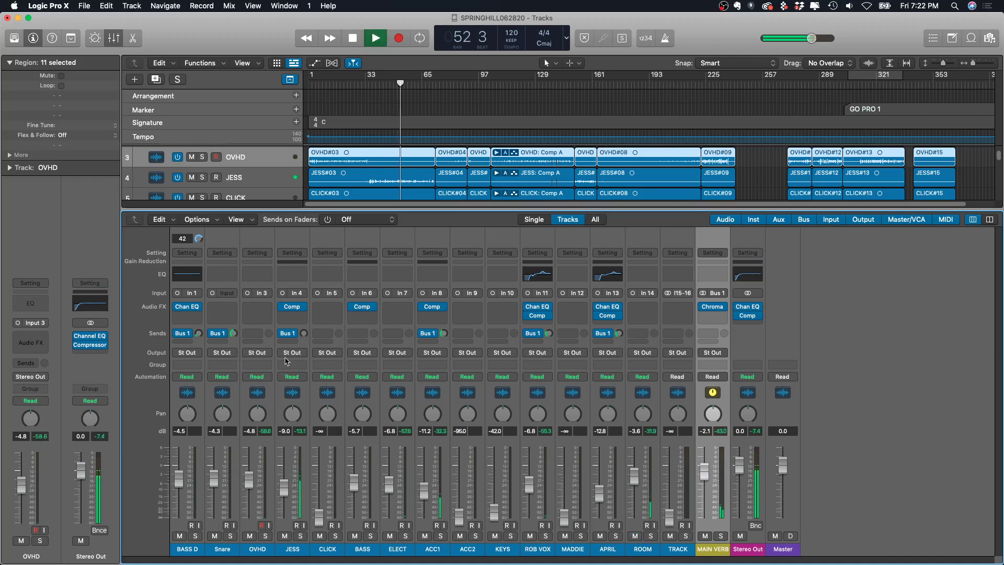
pyautogui.press('space')
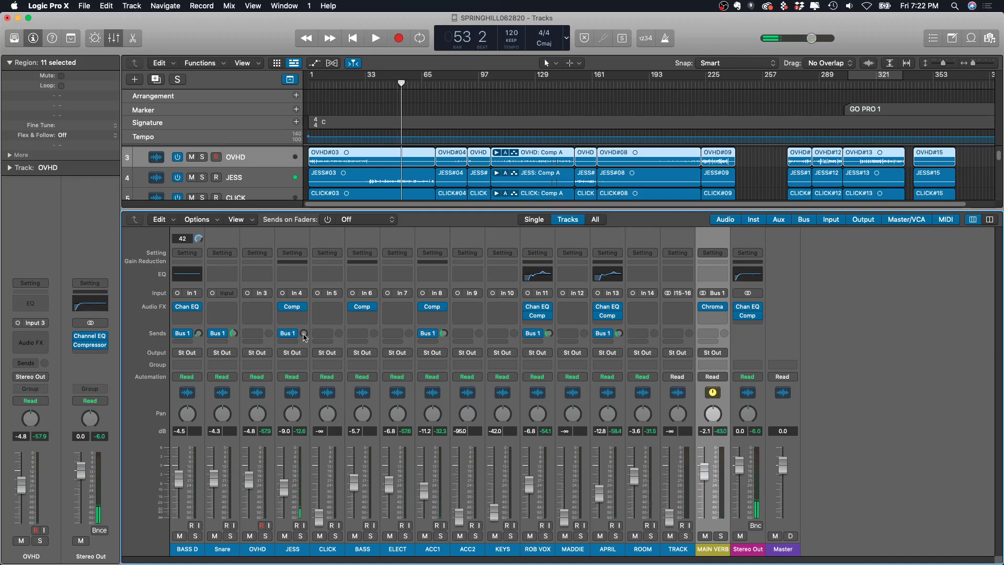
pyautogui.press('space')
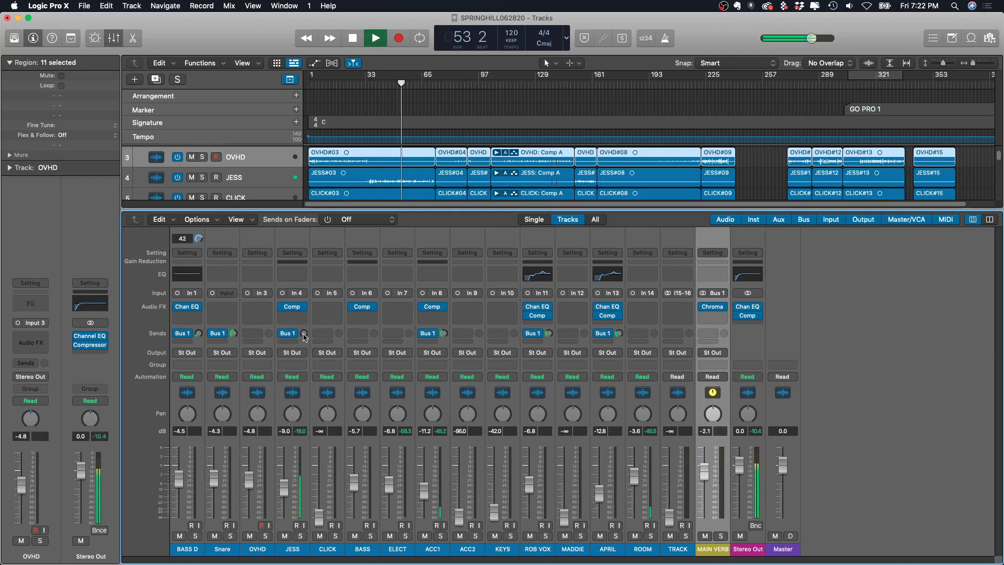
# Try a higher Bus 1 send level on the Input 4 channel during playback, turn it back down and stop
pyautogui.moveTo(303, 333); pyautogui.dragTo(303, 324)
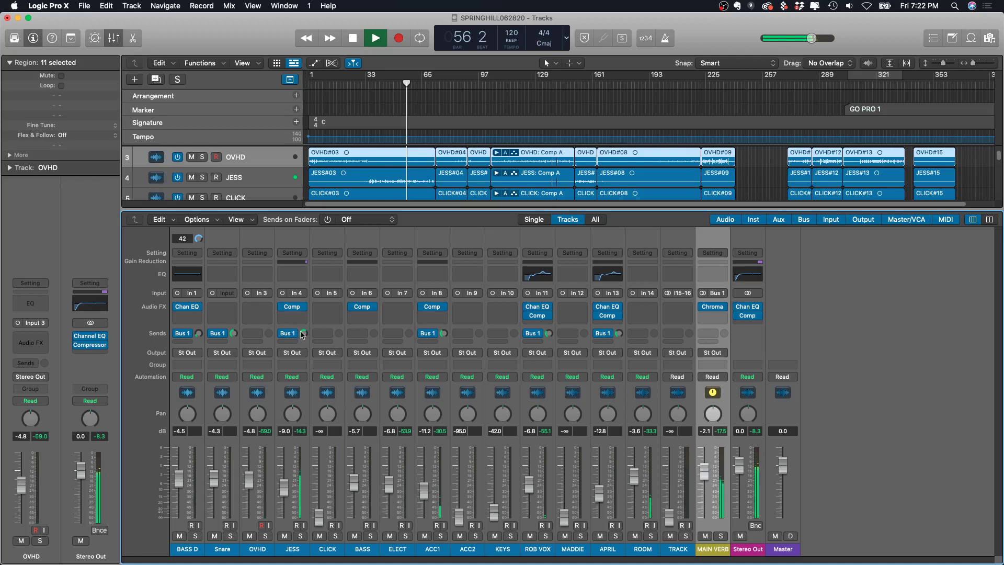
pyautogui.moveTo(303, 333); pyautogui.dragTo(303, 366)
pyautogui.press('space')
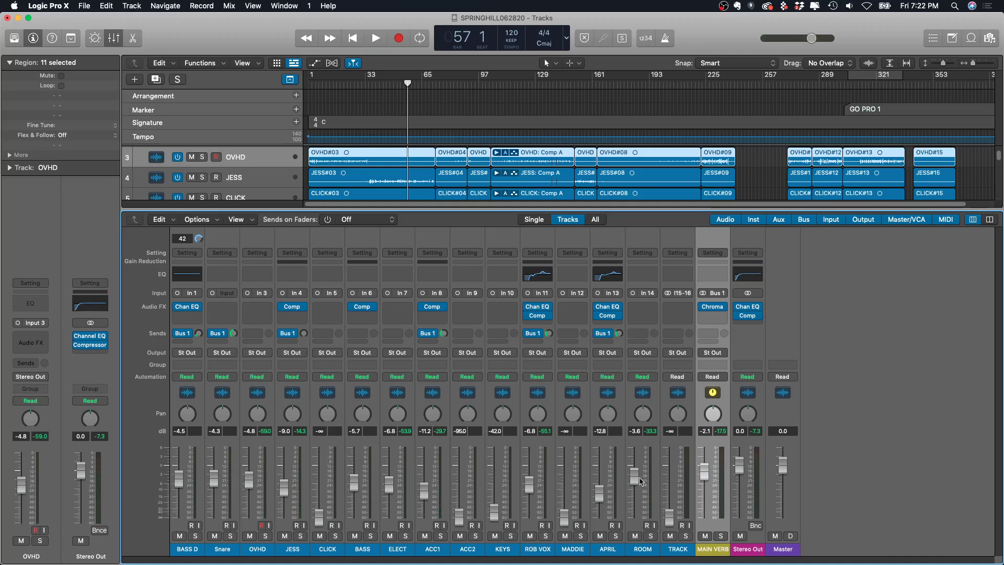
# Raise the ROOM channel's fader to -2.6 dB and point out the Bus 1 sends on BASS D and ACC1
pyautogui.moveTo(634, 475); pyautogui.dragTo(640, 473)
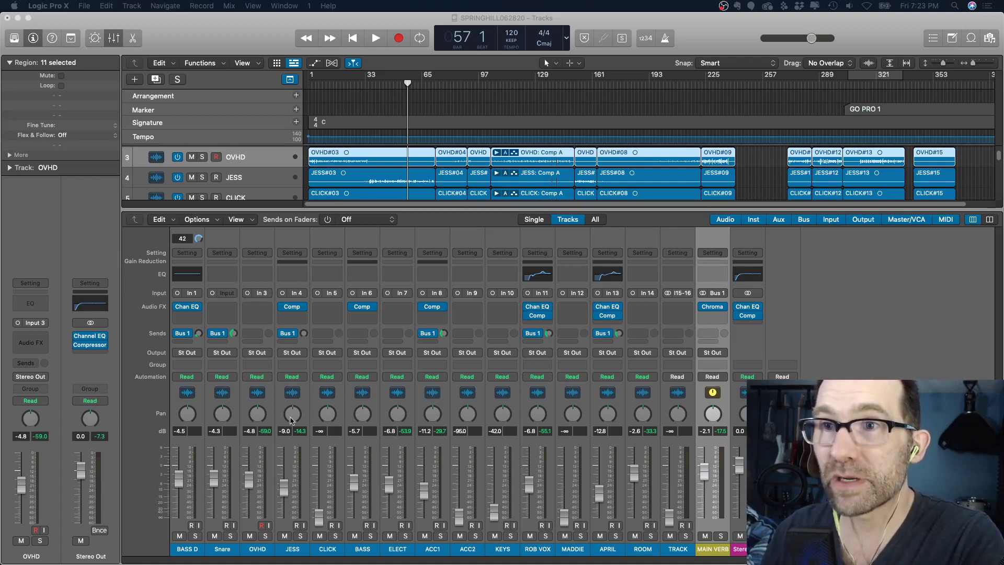
pyautogui.moveTo(199, 334); pyautogui.dragTo(196, 339)
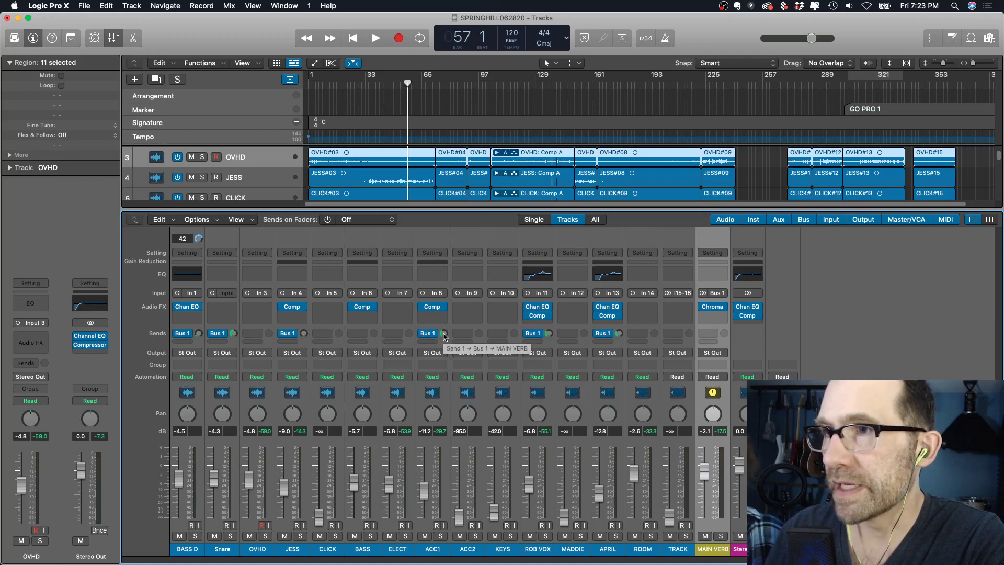
pyautogui.click(444, 334)
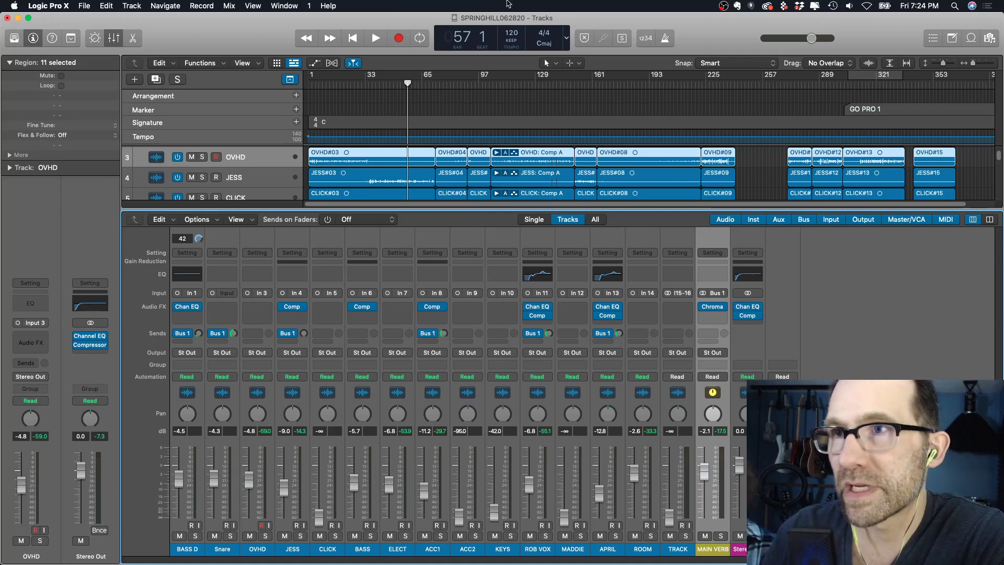
# Play from bar 48 and pull the ROOM channel's fader all the way down to audition the mix without it
pyautogui.click(391, 84)
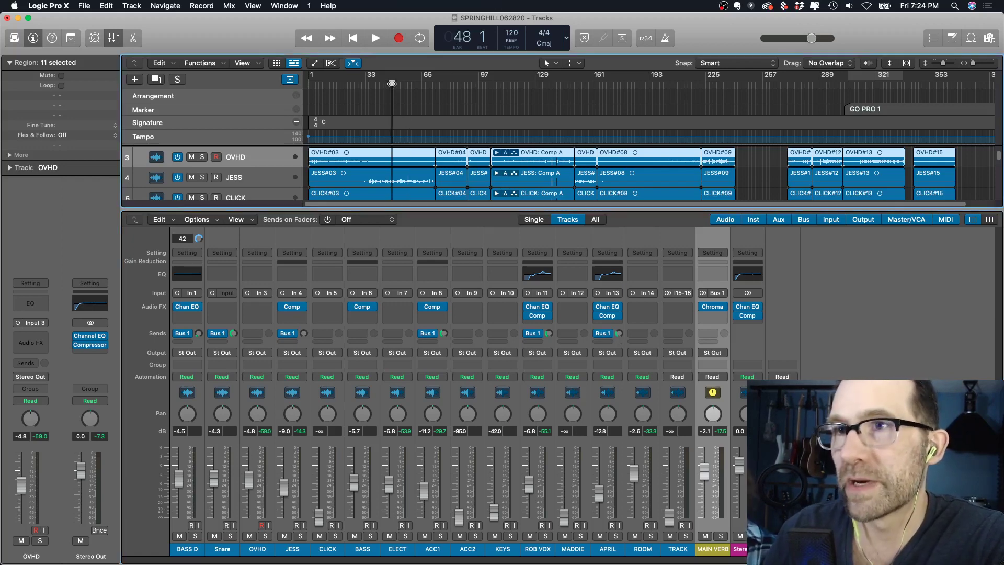
pyautogui.press('space')
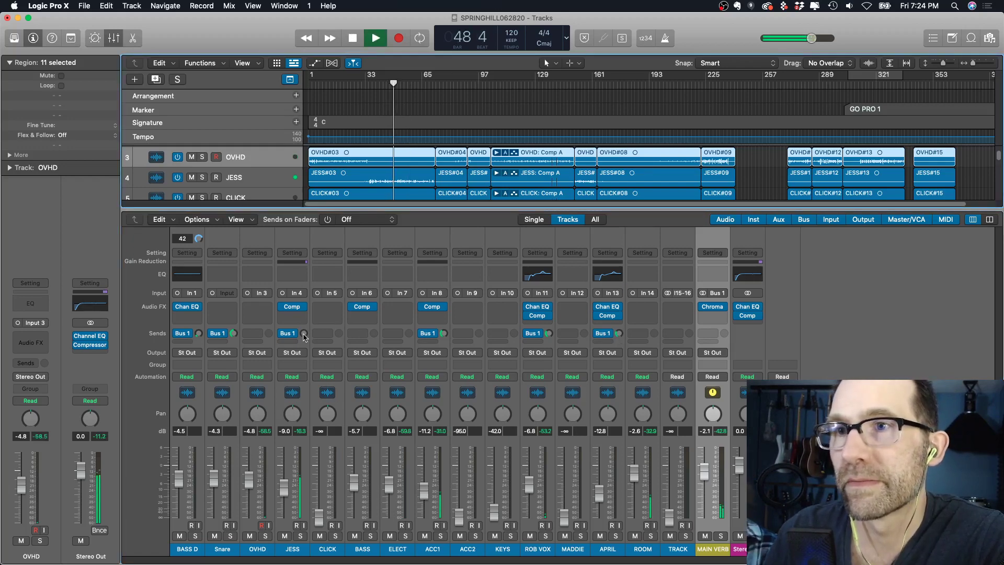
pyautogui.moveTo(634, 474); pyautogui.dragTo(637, 523)
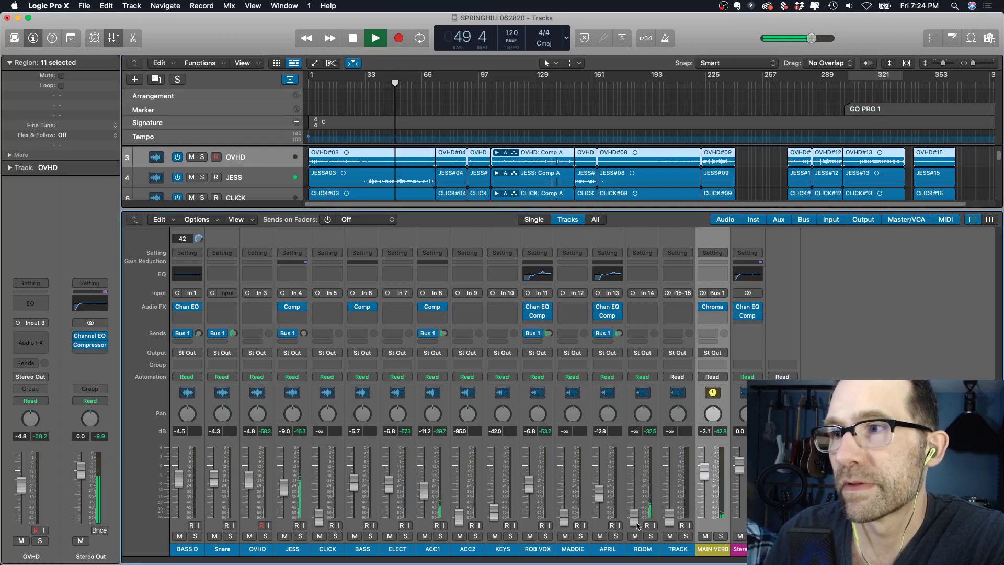
pyautogui.press('space')
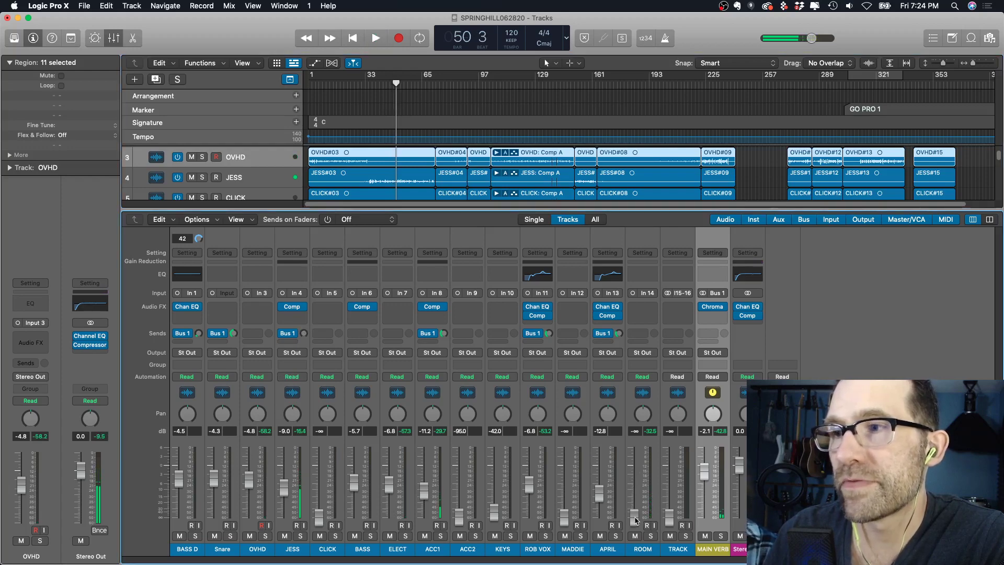
# Resume playback with the ROOM channel's fader raised to 6.0 dB, and stop after auditioning it
pyautogui.press('space')
pyautogui.moveTo(635, 518); pyautogui.dragTo(634, 447)
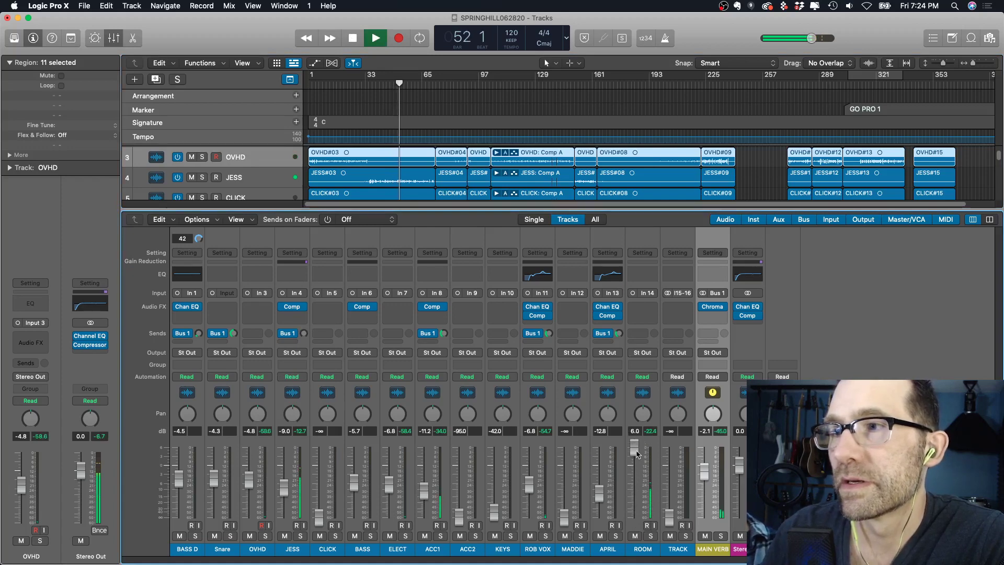
pyautogui.press('space')
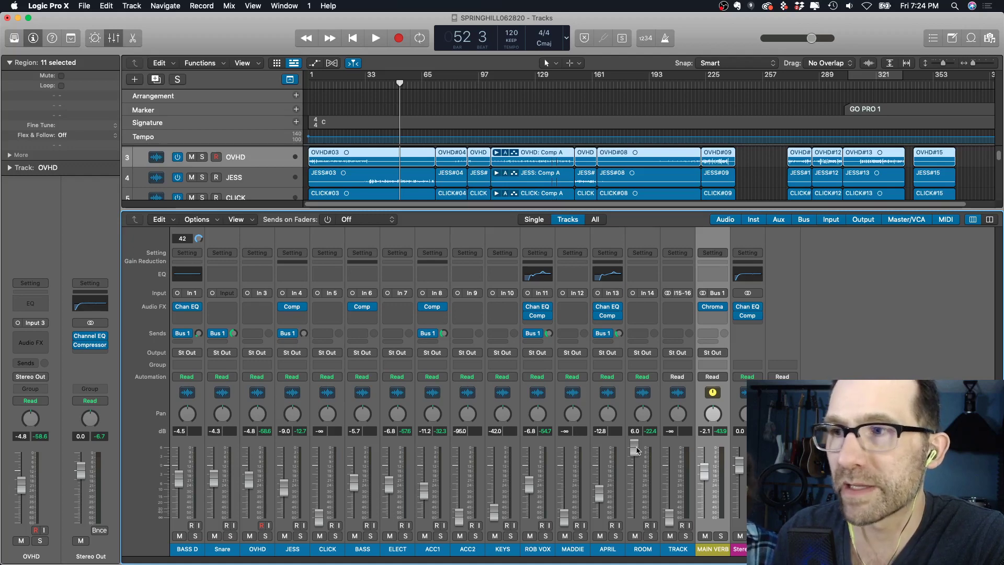
# Audition the mix again while lowering the ROOM channel's fader to -6.2 dB, and stop playback
pyautogui.press('space')
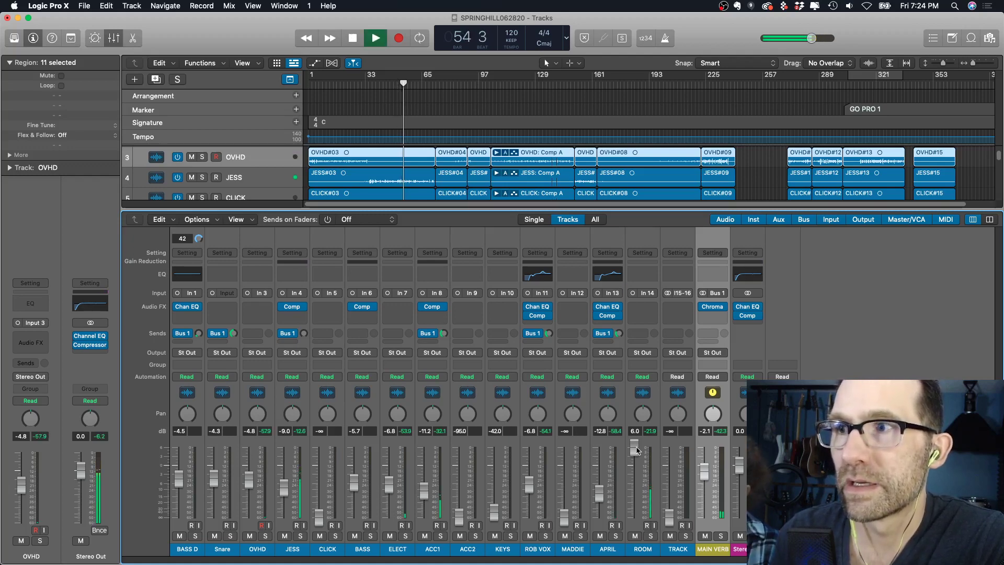
pyautogui.moveTo(637, 449); pyautogui.dragTo(638, 489)
pyautogui.press('space')
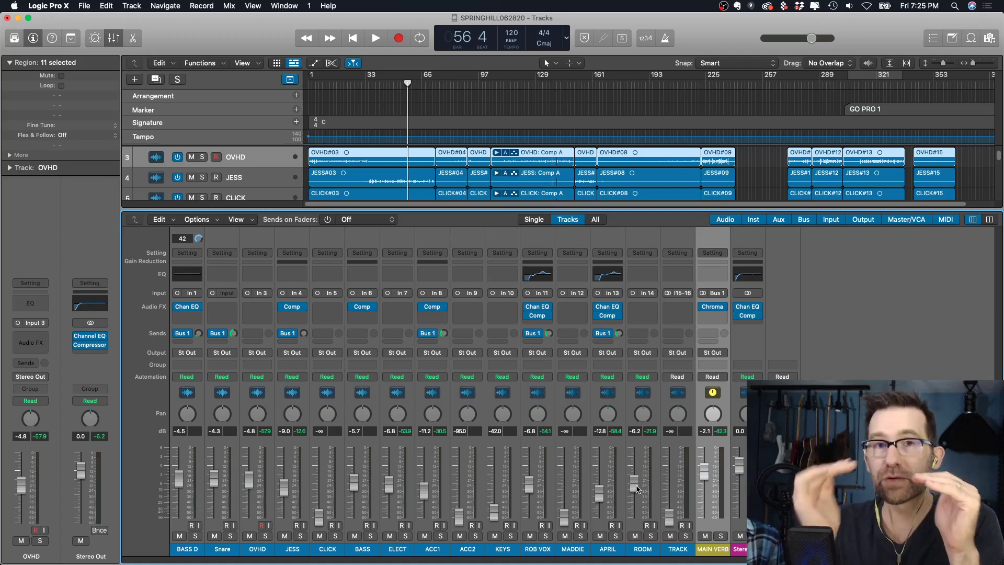
# Audition the ROOM channel at 6.0 dB once more and bring its fader down to -8.0 dB
pyautogui.moveTo(638, 489); pyautogui.dragTo(636, 455)
pyautogui.press('space')
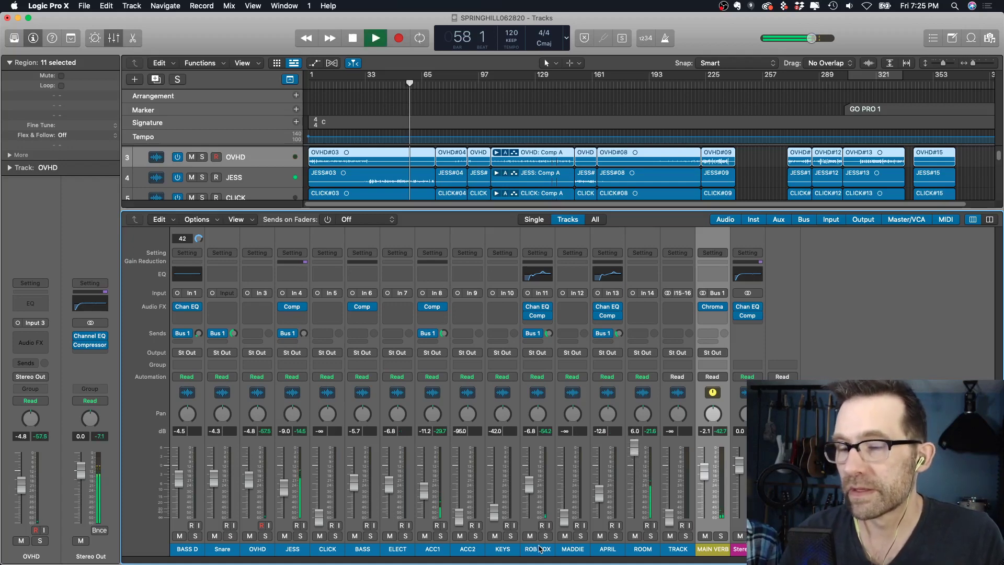
pyautogui.press('space')
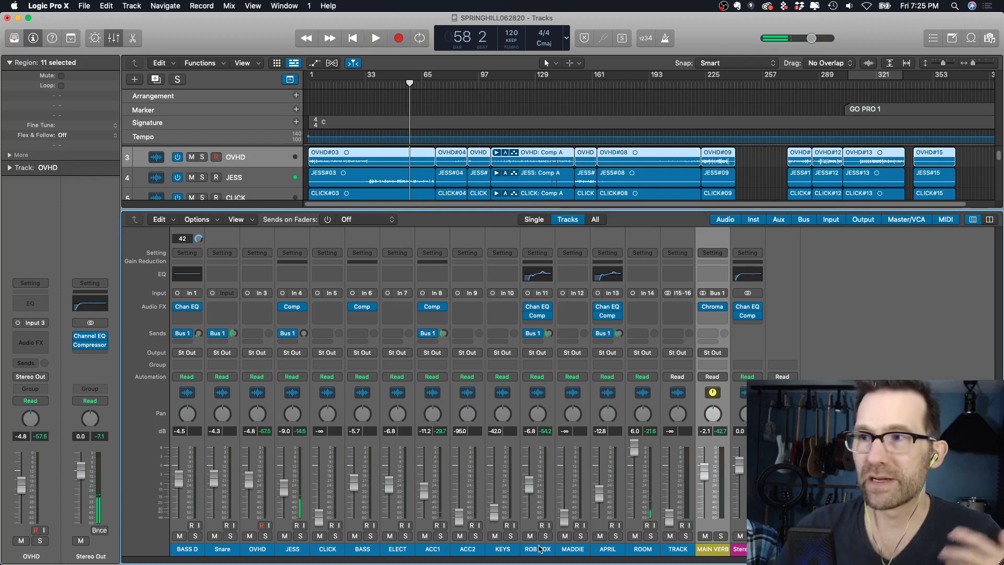
pyautogui.moveTo(633, 451); pyautogui.dragTo(635, 489)
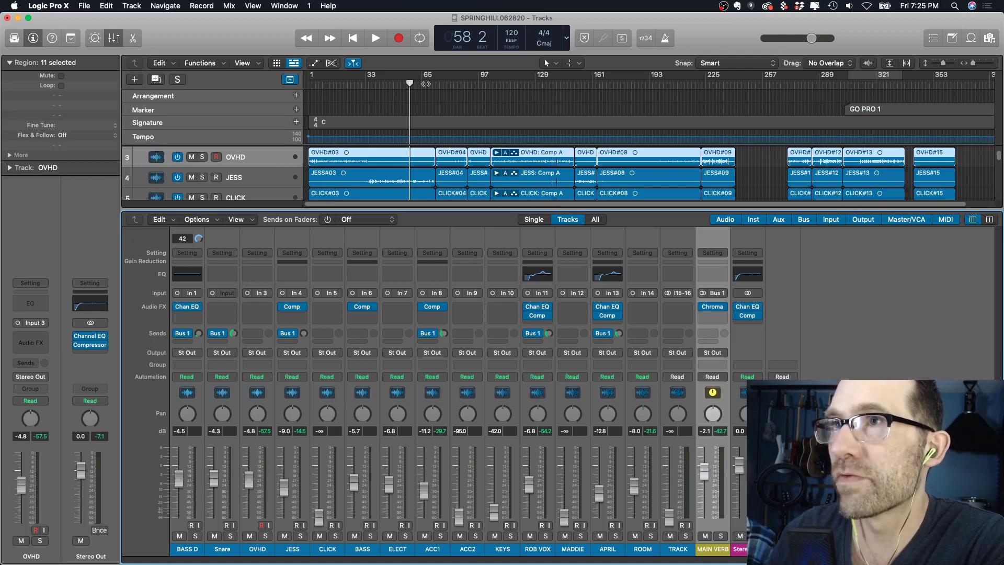
# Play the full mix from bar 18 and audition the Input 11 channel with a heavier Bus 1 send
pyautogui.click(338, 79)
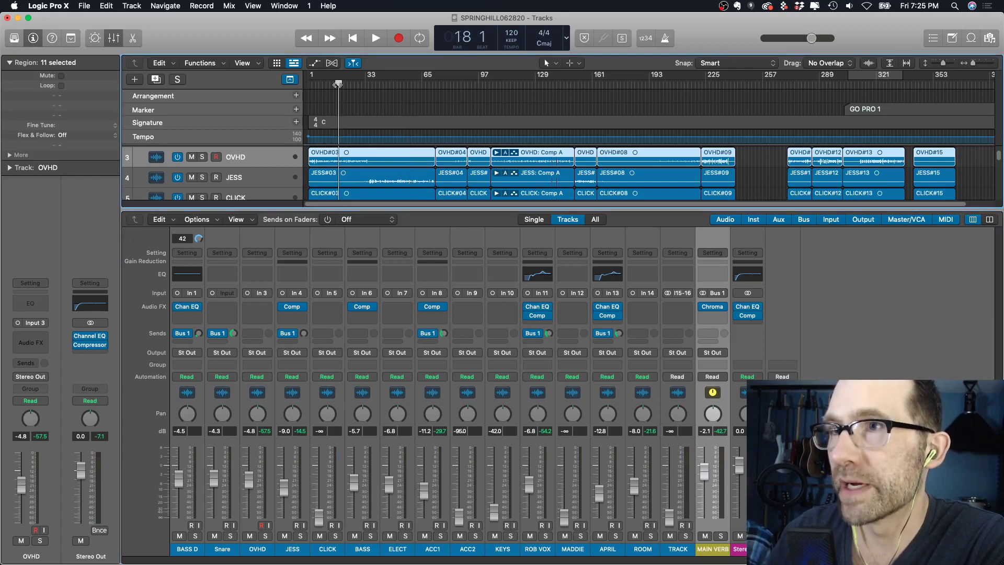
pyautogui.press('space')
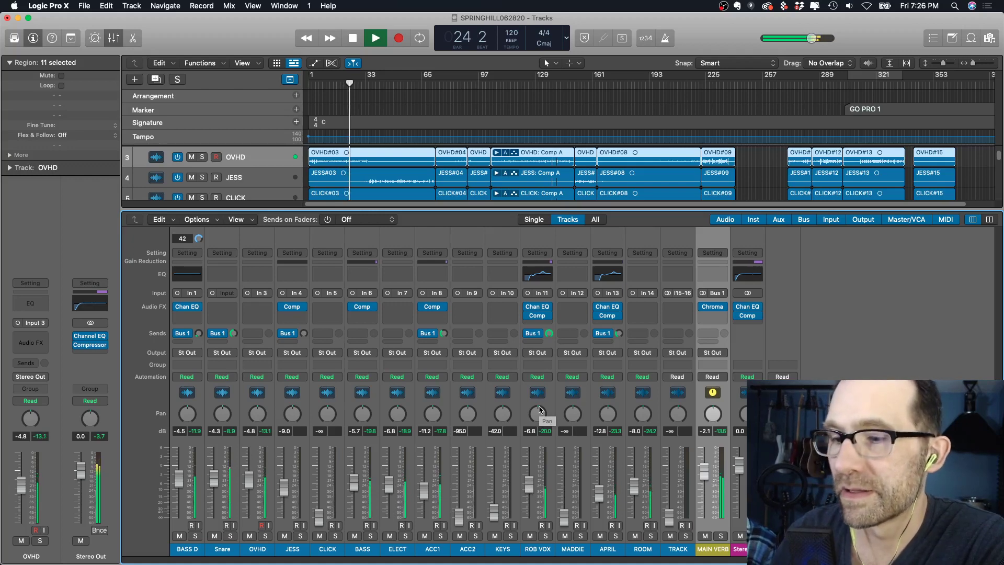
pyautogui.press('space')
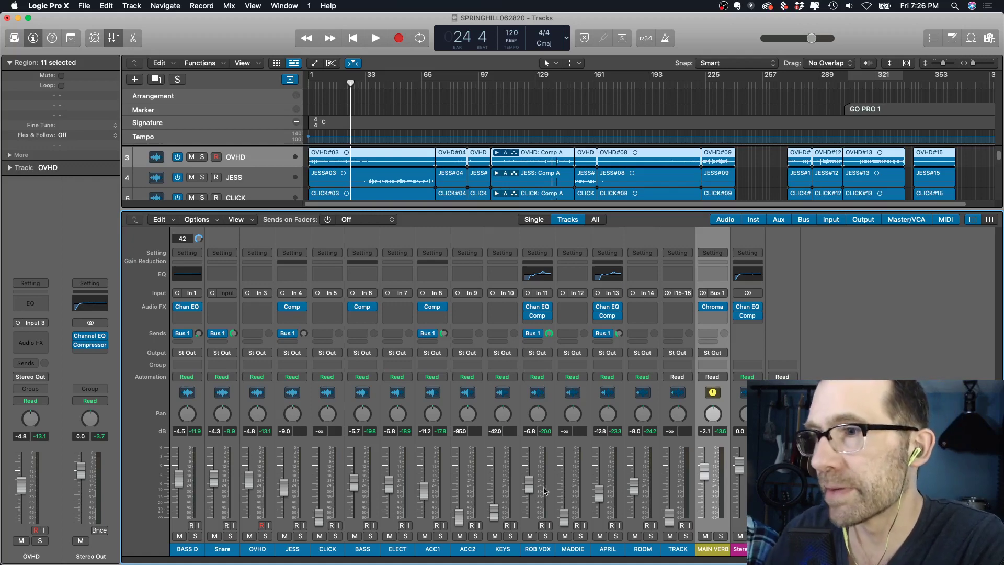
# Set the Bus 1 sends to -13.8 dB on the Input 11 channel and -15.9 dB on the Input 13 channel
pyautogui.moveTo(545, 318)
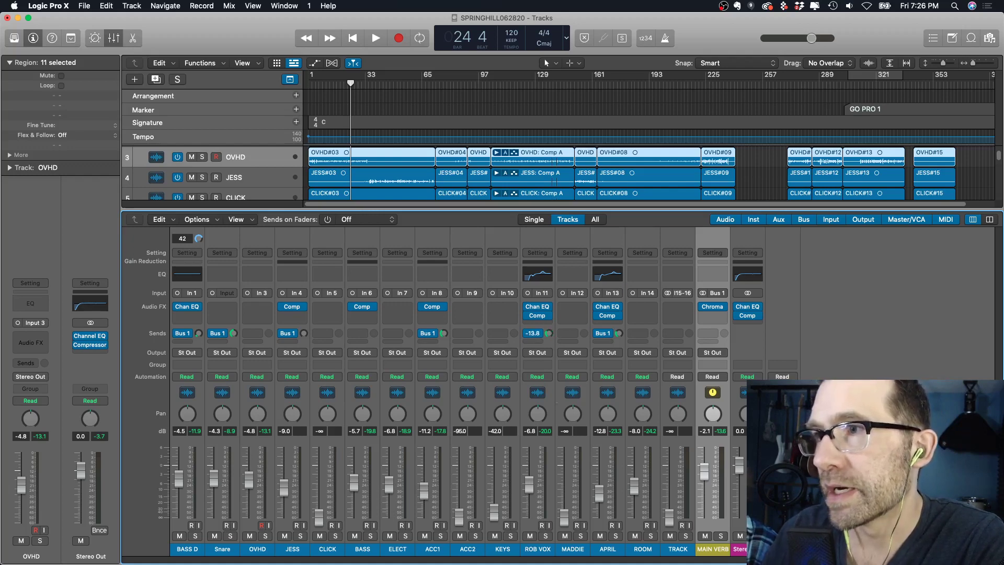
pyautogui.moveTo(549, 333); pyautogui.dragTo(619, 340)
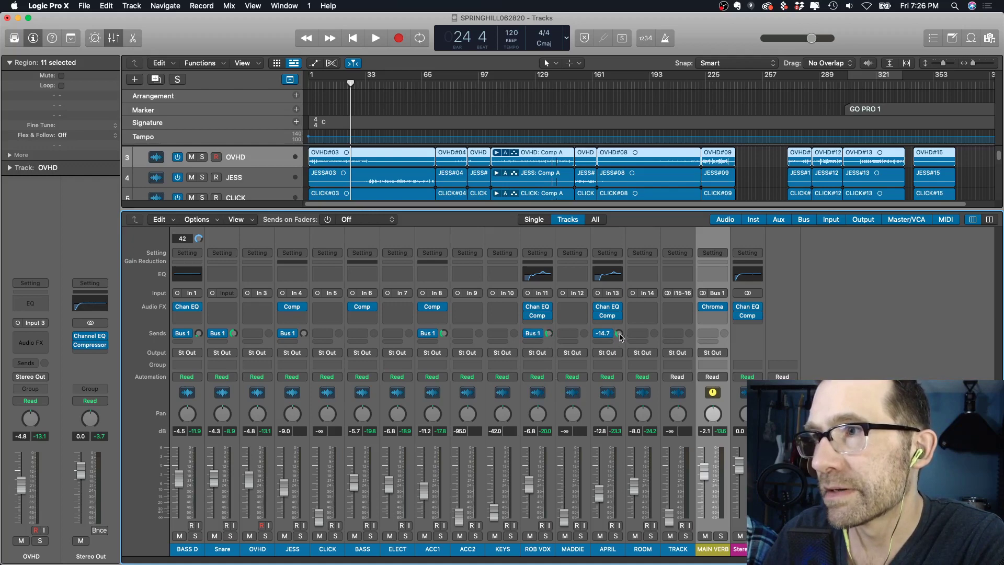
pyautogui.moveTo(604, 338)
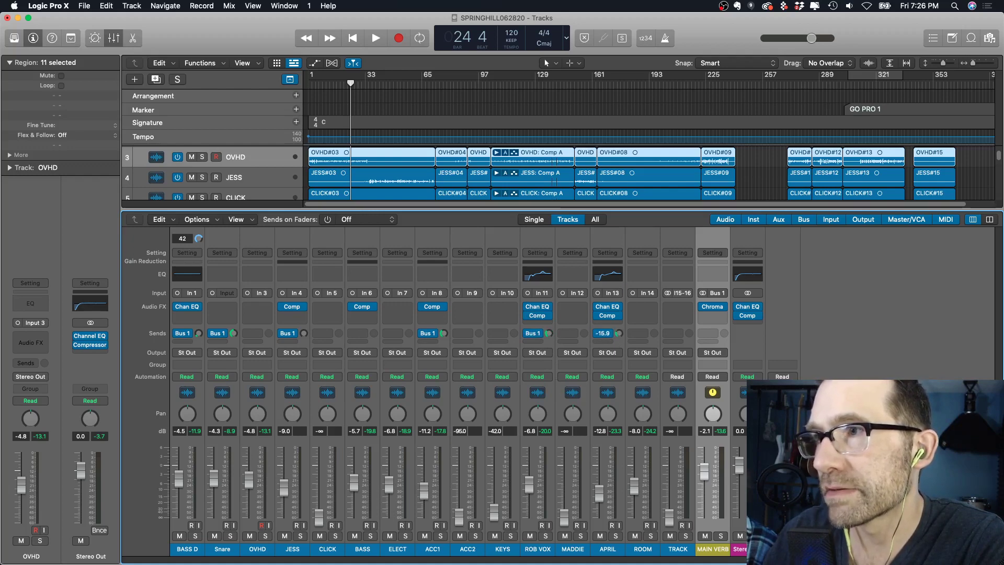
pyautogui.scroll(-2, 550, 337)
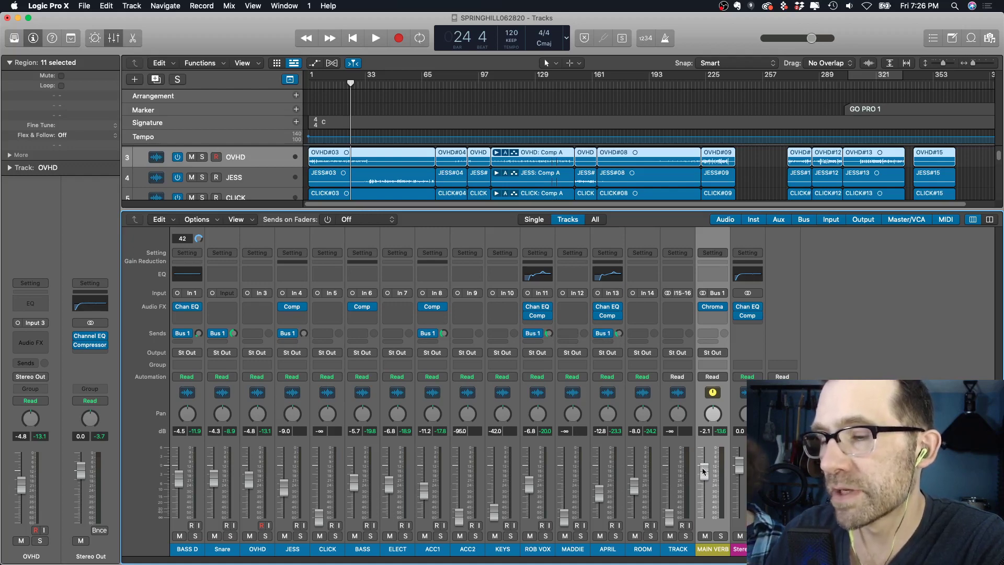
# Audition the mix with the MAIN VERB fader raised to 6.0 dB, lower it to -2.7 dB and stop playback
pyautogui.press('space')
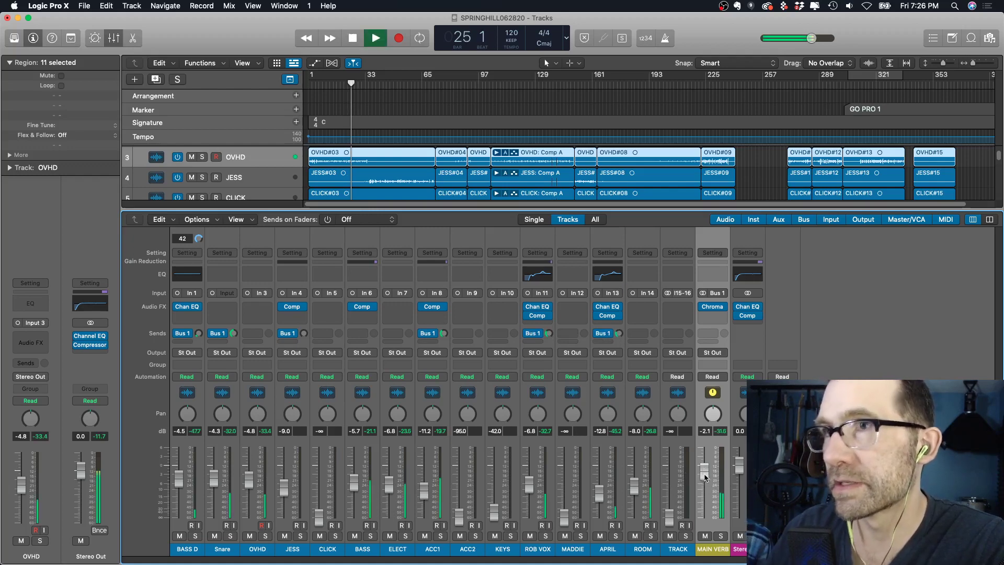
pyautogui.moveTo(702, 471); pyautogui.dragTo(704, 447)
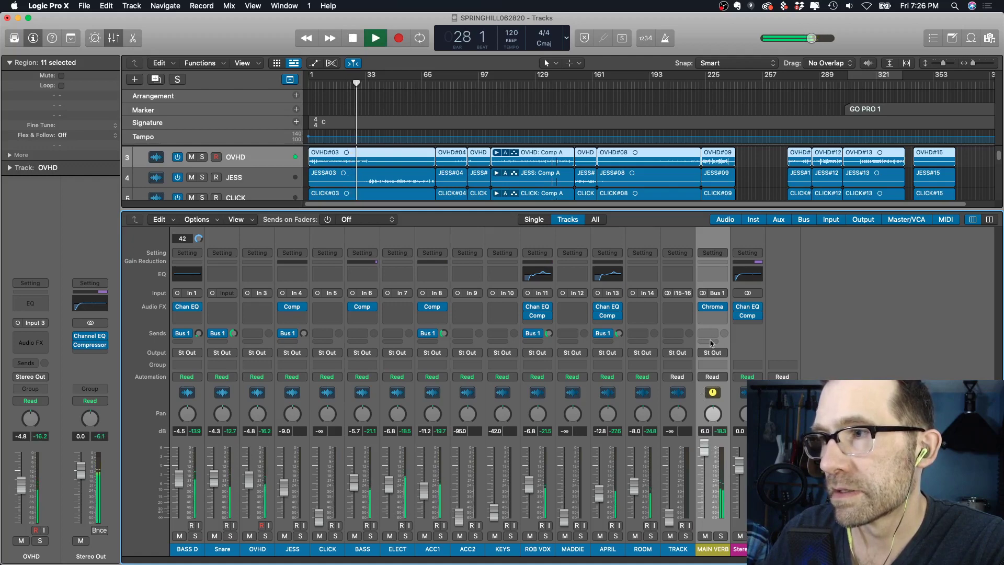
pyautogui.moveTo(705, 447); pyautogui.dragTo(705, 476)
pyautogui.press('space')
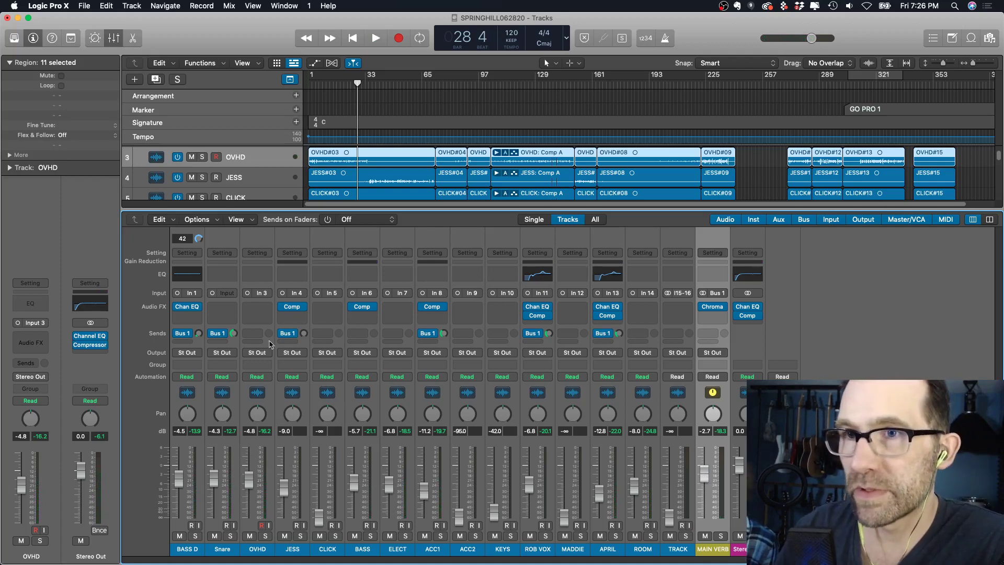
# Fine-tune the MAIN VERB channel's fader down to -3.4 dB
pyautogui.moveTo(704, 479); pyautogui.dragTo(706, 482)
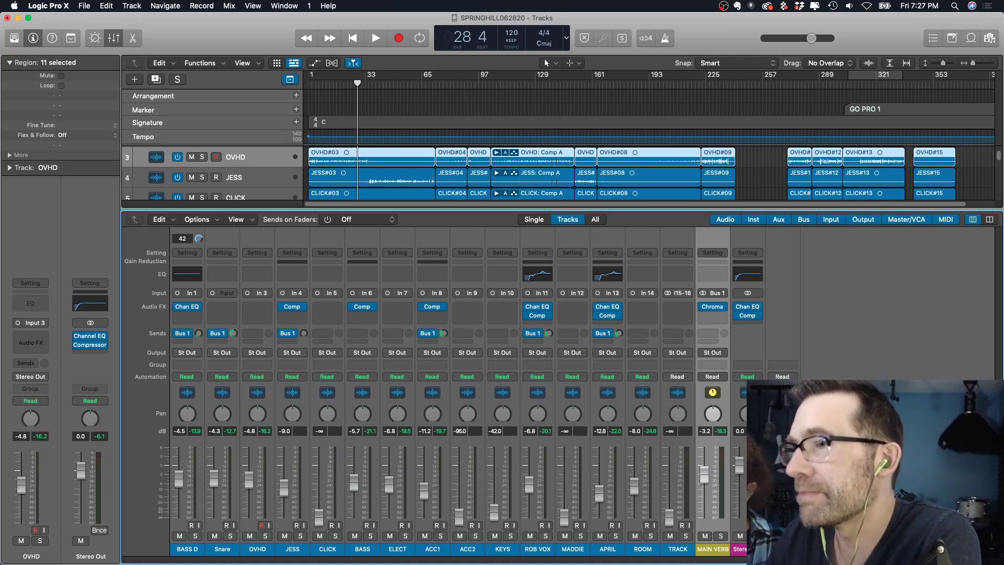
pyautogui.click(703, 476)
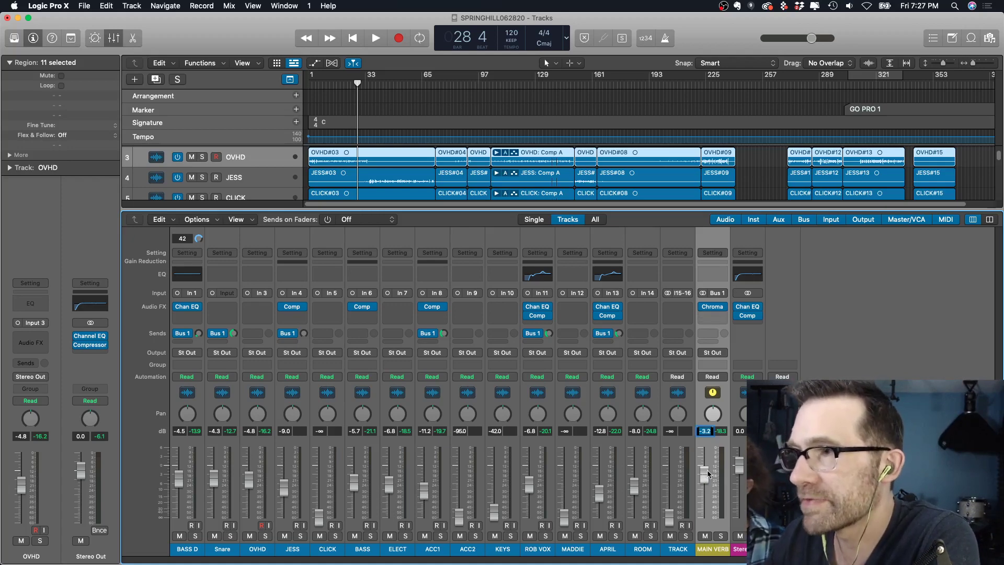
pyautogui.moveTo(707, 479)
pyautogui.mouseDown()
pyautogui.moveTo(707, 502)
pyautogui.moveTo(704, 449)
pyautogui.moveTo(706, 478)
pyautogui.mouseUp()
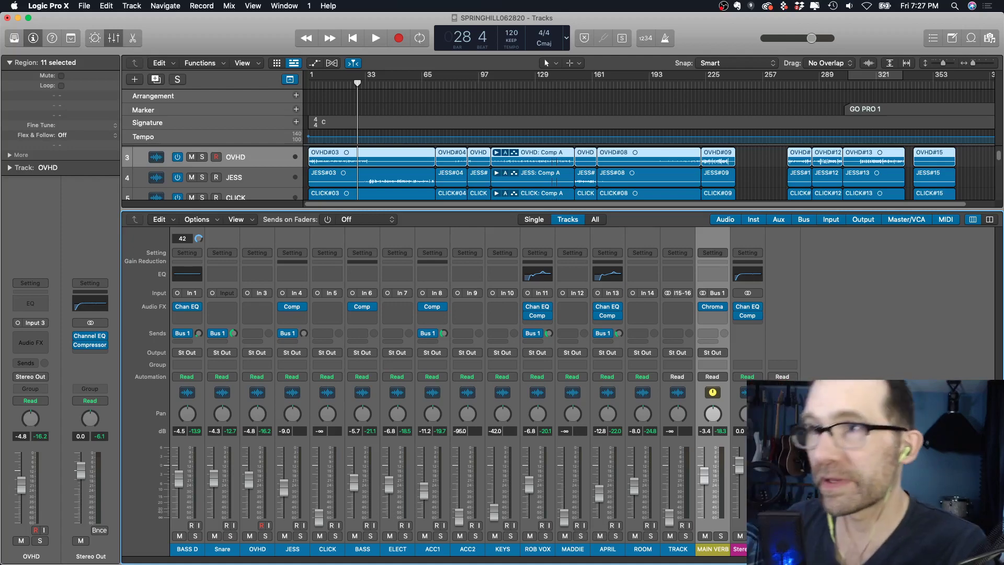
# Hide the mixer and show the full track arrangement starting from the BASS D track
pyautogui.scroll(2, 184, 181)
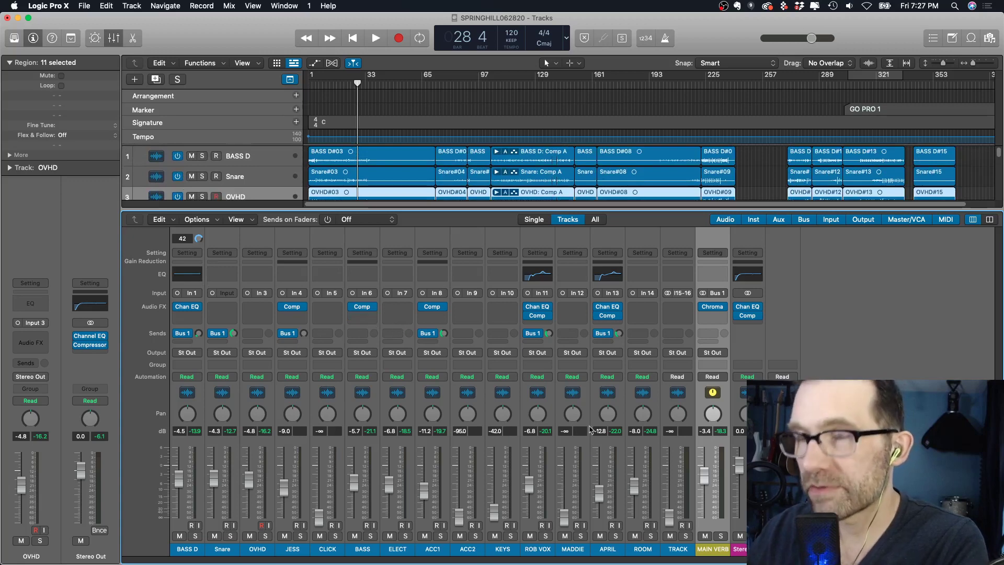
pyautogui.press('x')
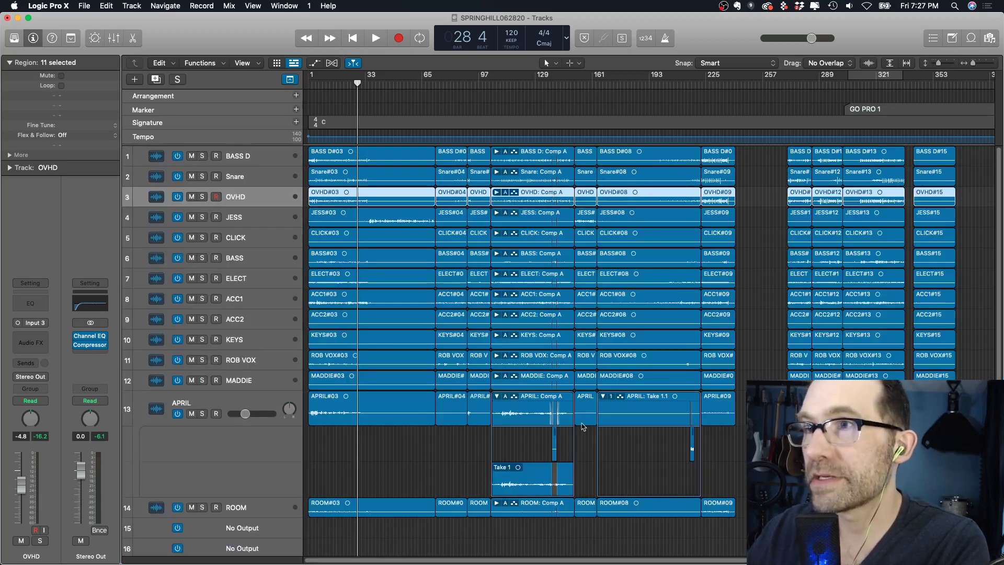
pyautogui.press('x')
pyautogui.press('x')
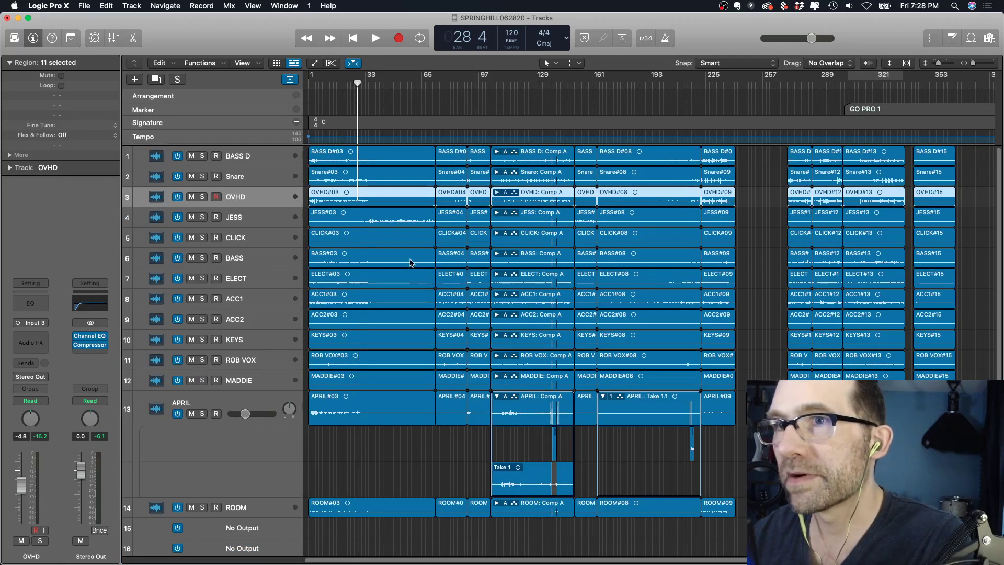
# Show the mixer and rename the Input 12 channel with the singer's first name followed by VOX
pyautogui.press('x')
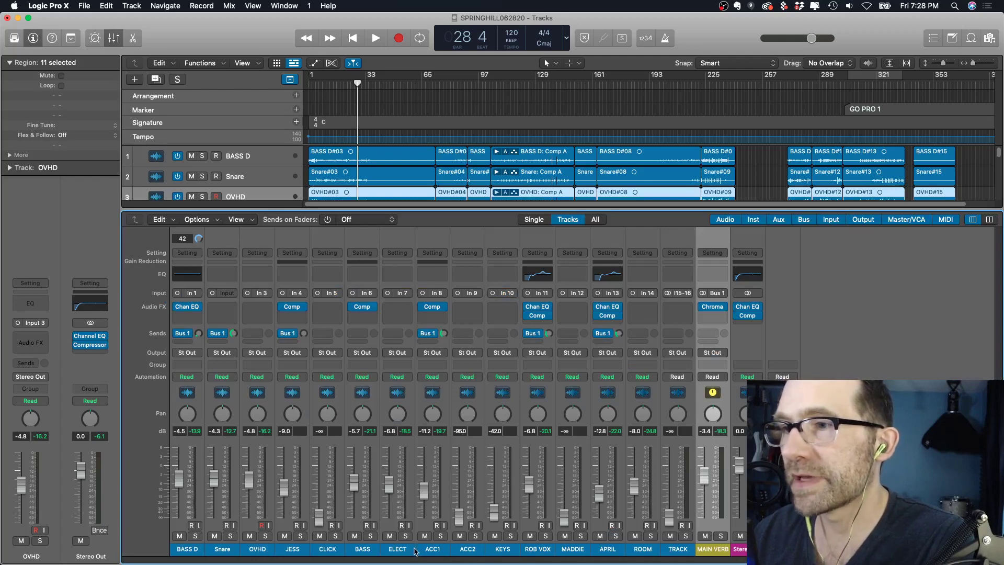
pyautogui.click(576, 553)
pyautogui.click(602, 554)
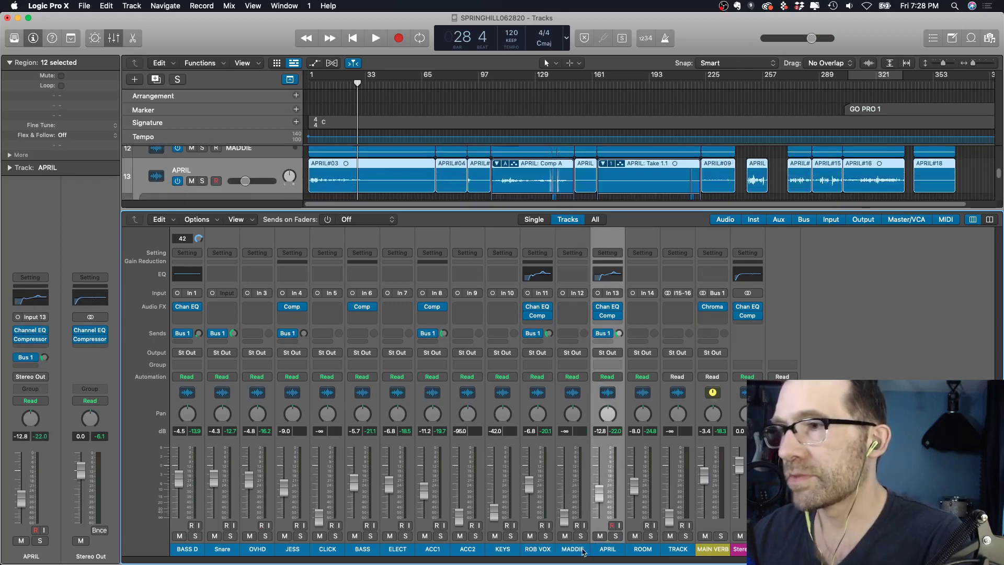
pyautogui.click(582, 551)
pyautogui.doubleClick(581, 550)
pyautogui.write('me')
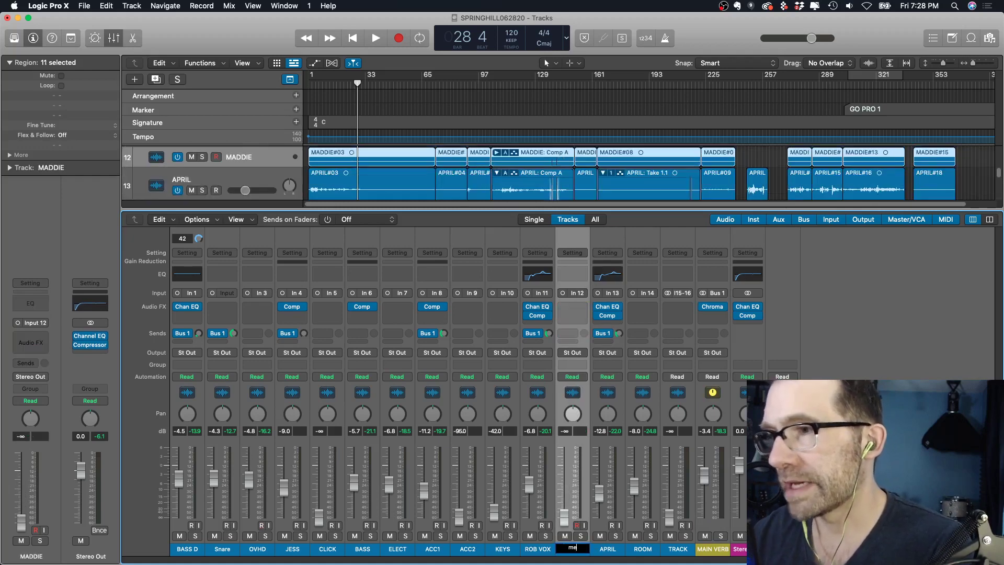
pyautogui.write('g')
pyautogui.press('Return')
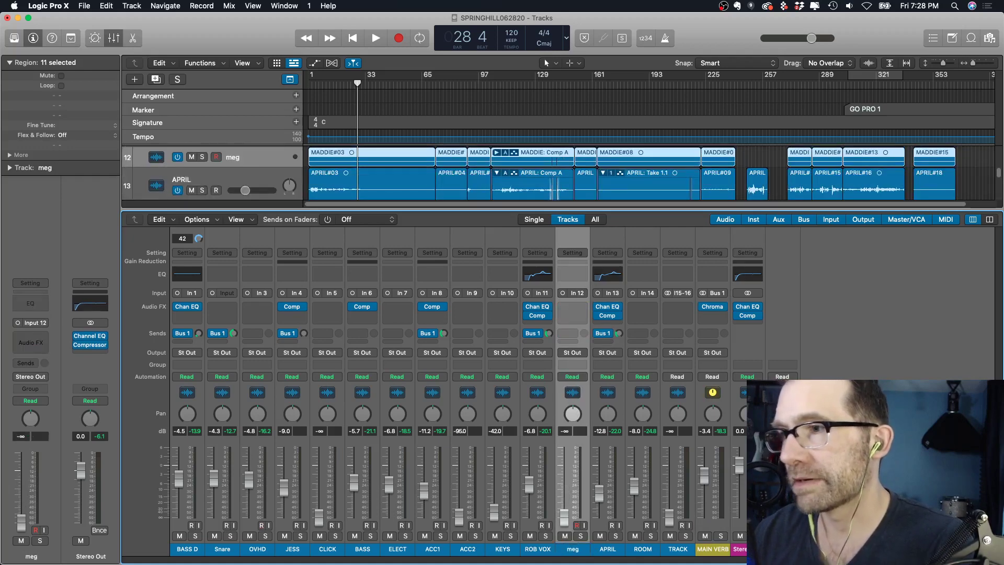
pyautogui.doubleClick(573, 549)
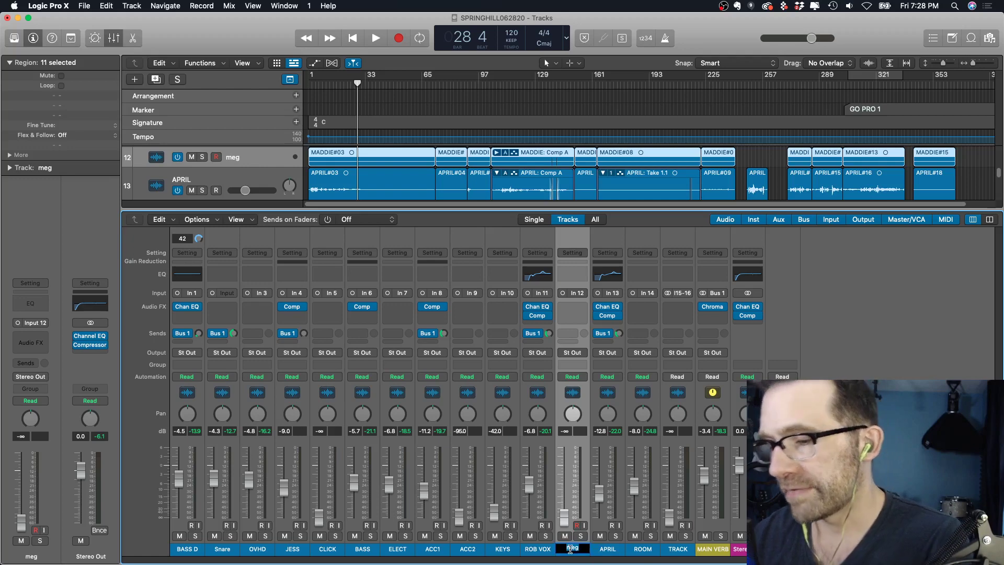
pyautogui.write('MEG VOX')
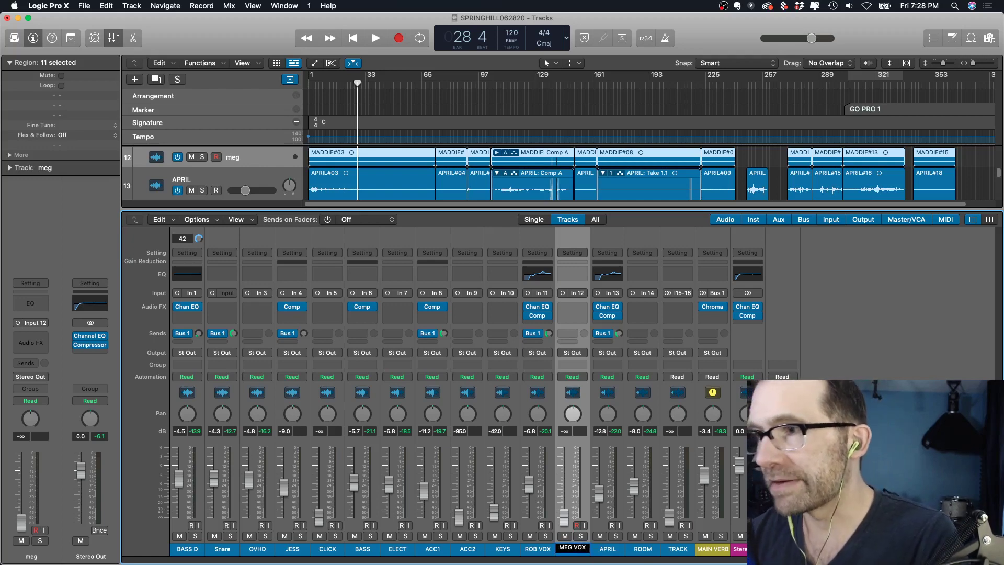
pyautogui.press('Return')
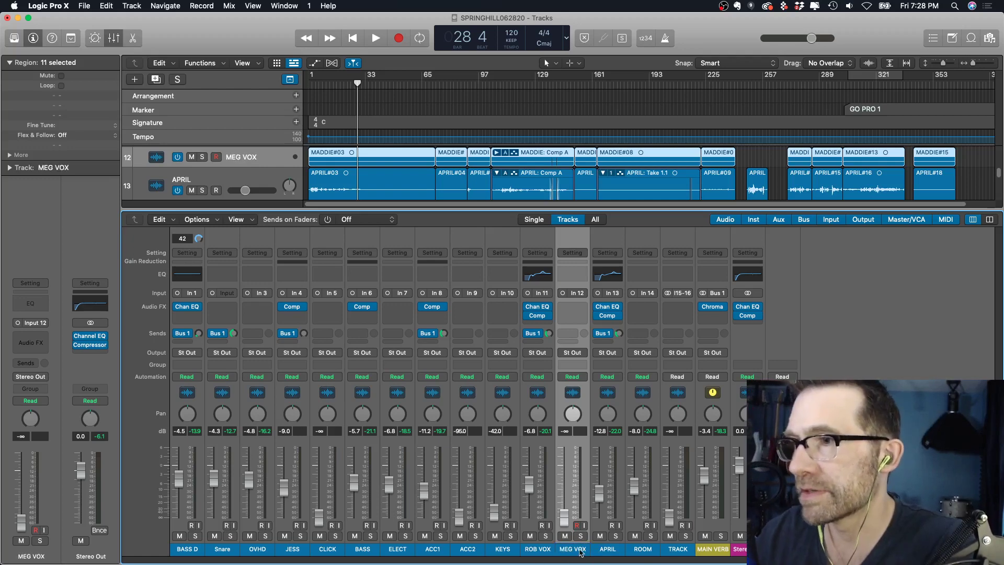
# Rename the Input 13 channel as VOX3
pyautogui.doubleClick(608, 549)
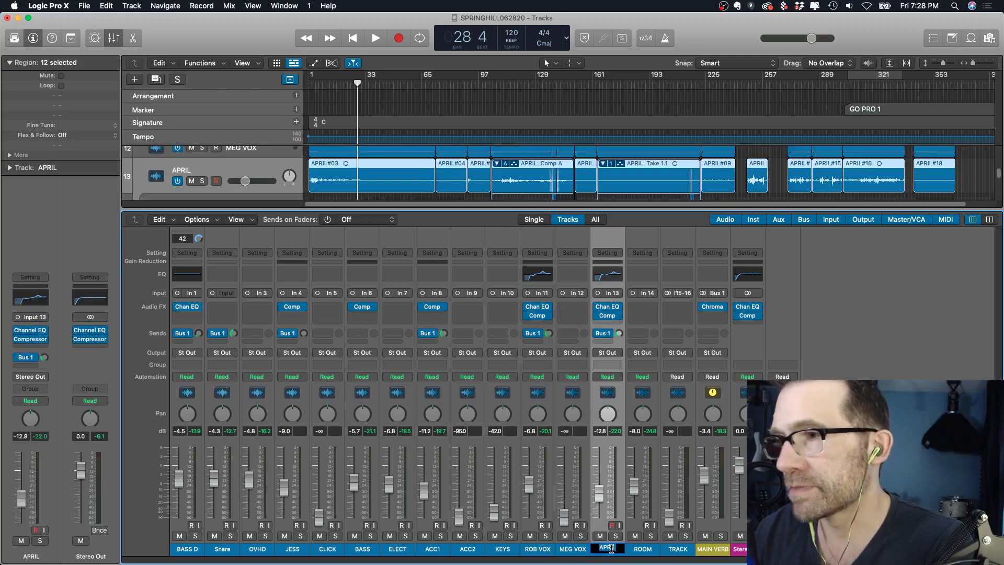
pyautogui.write('VOX 2')
pyautogui.press('Return')
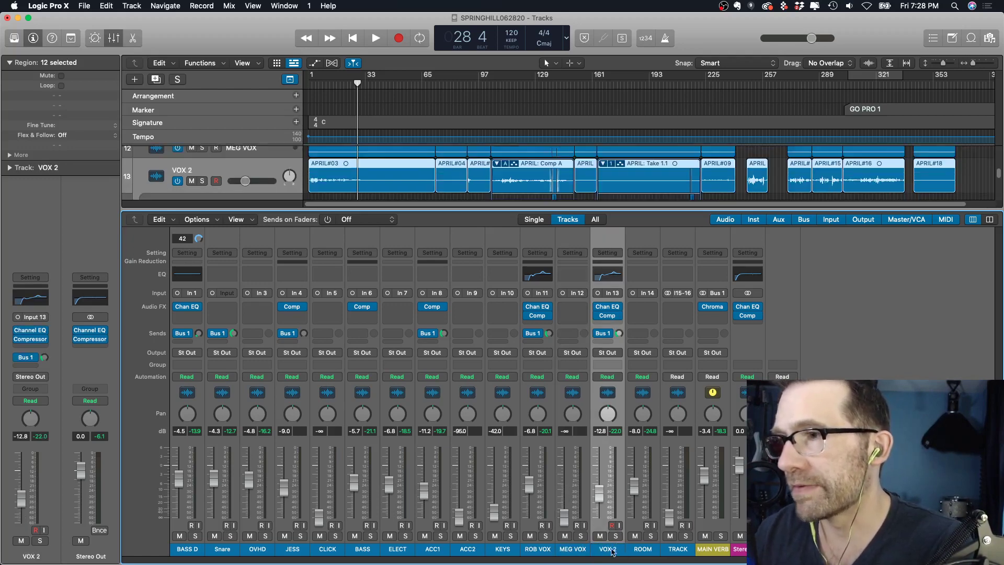
pyautogui.doubleClick(609, 548)
pyautogui.write('VOX 3')
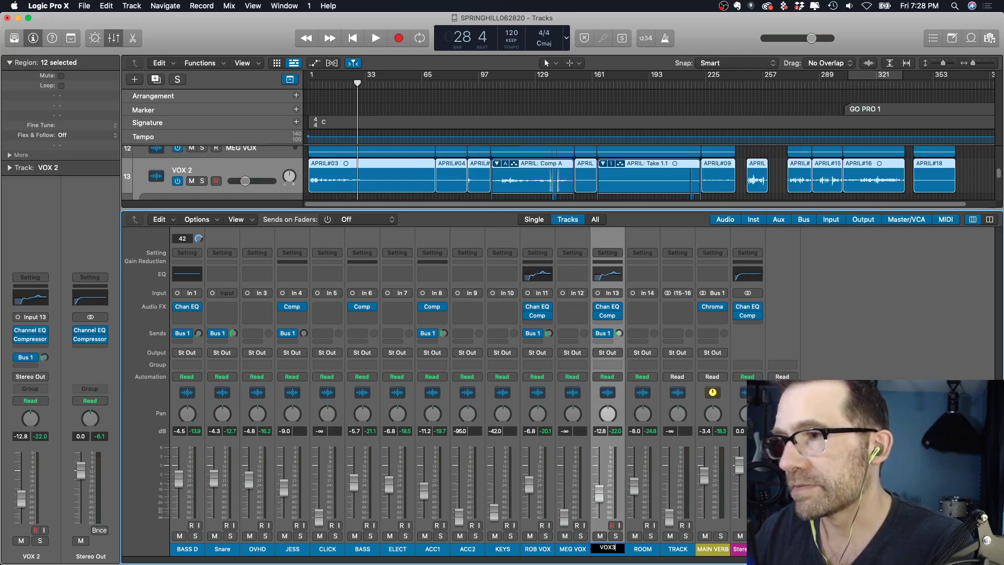
pyautogui.press('Return')
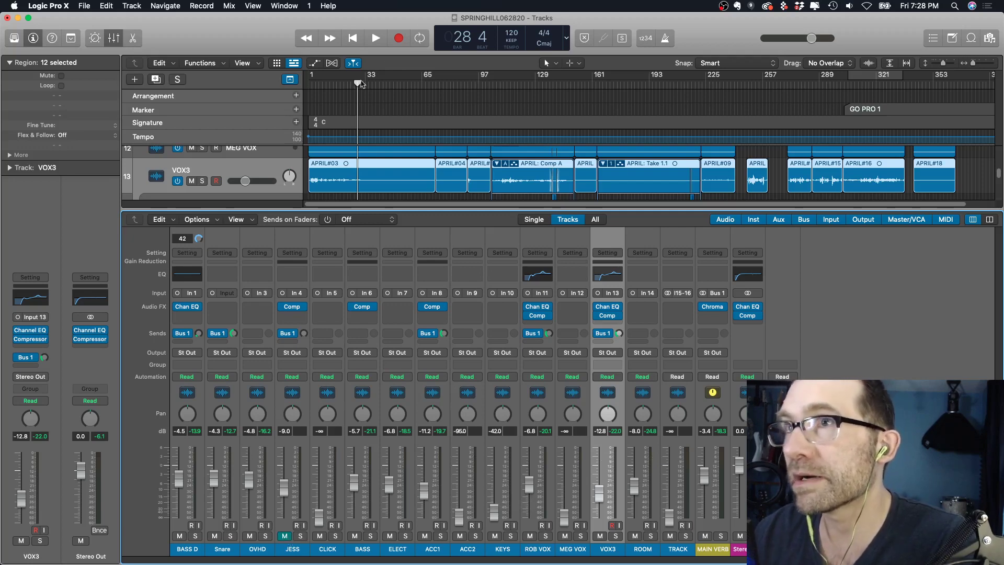
# Move the playhead back to bar 24 and unmute the Input 4 channel
pyautogui.moveTo(358, 83); pyautogui.dragTo(349, 83)
pyautogui.click(285, 536)
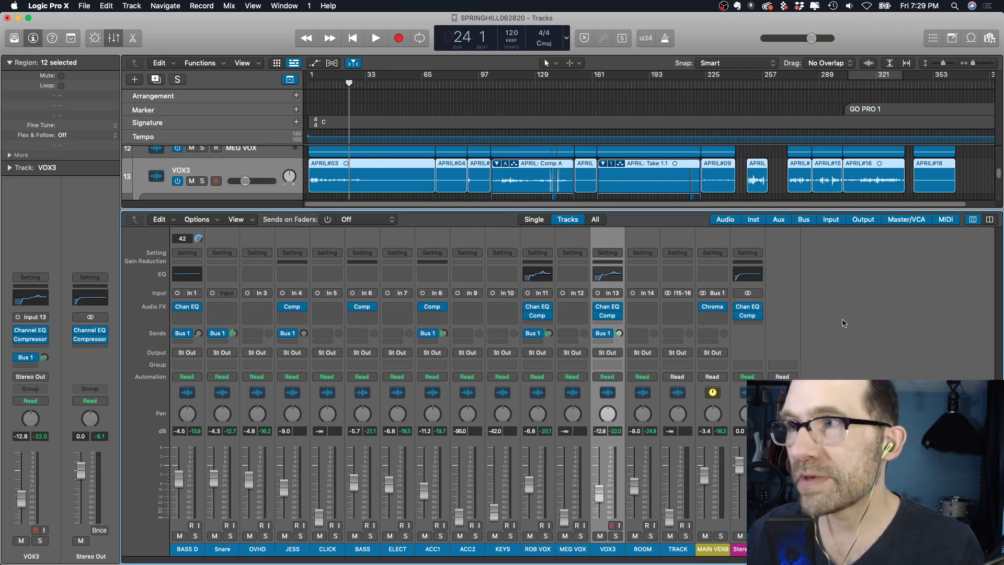
pyautogui.click(868, 346)
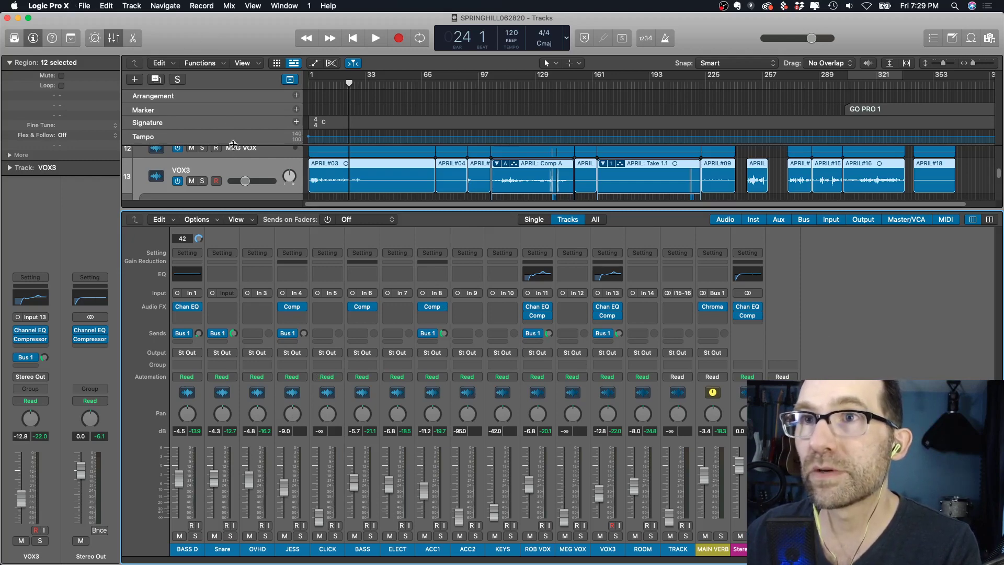
pyautogui.click(233, 145)
pyautogui.moveTo(235, 153)
pyautogui.mouseDown()
pyautogui.moveTo(235, 180)
pyautogui.moveTo(234, 149)
pyautogui.mouseUp()
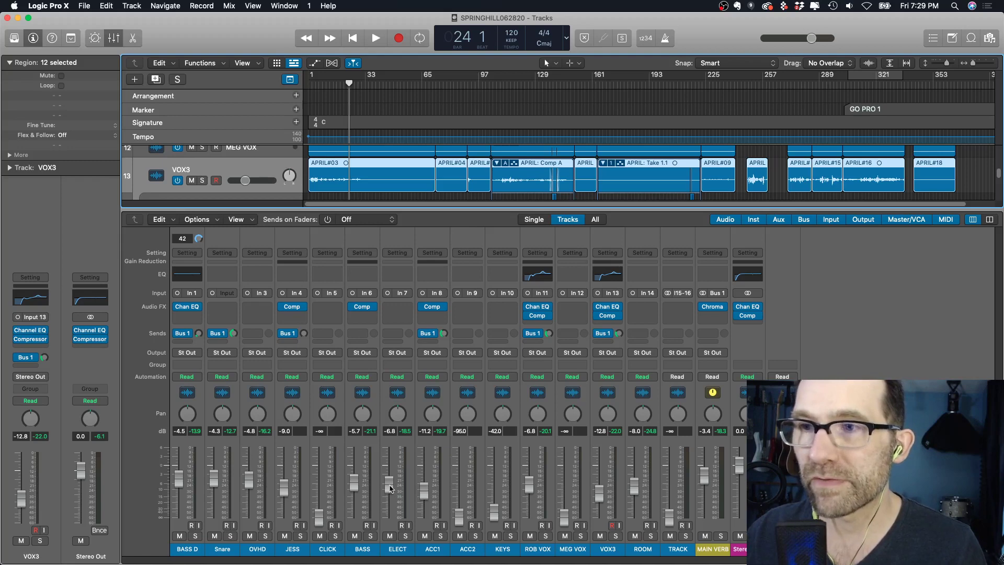
# Lower the ELECT channel's fader to -7.0 dB and the ACC1 channel's fader to -12.8 dB
pyautogui.moveTo(389, 488); pyautogui.dragTo(390, 490)
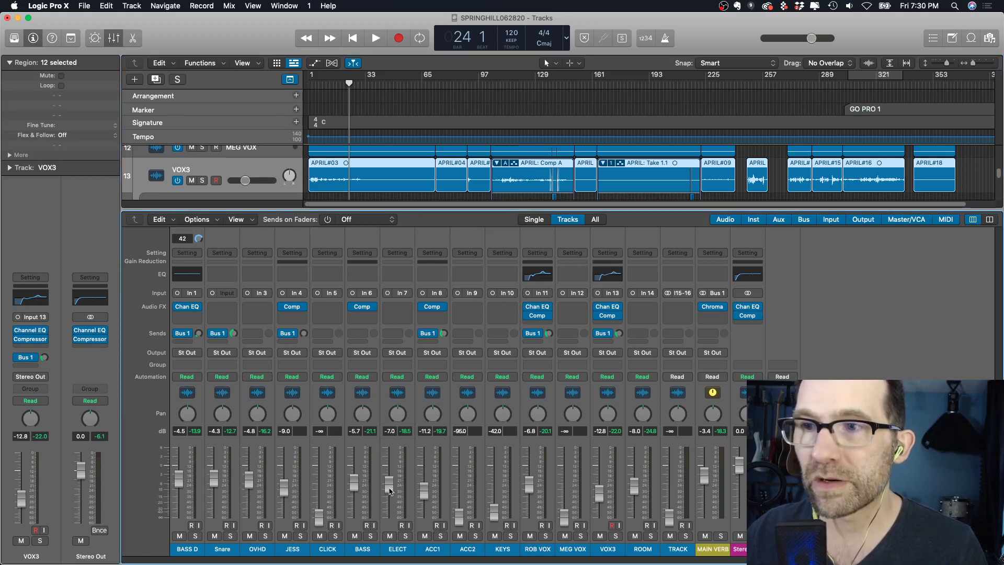
pyautogui.doubleClick(389, 431)
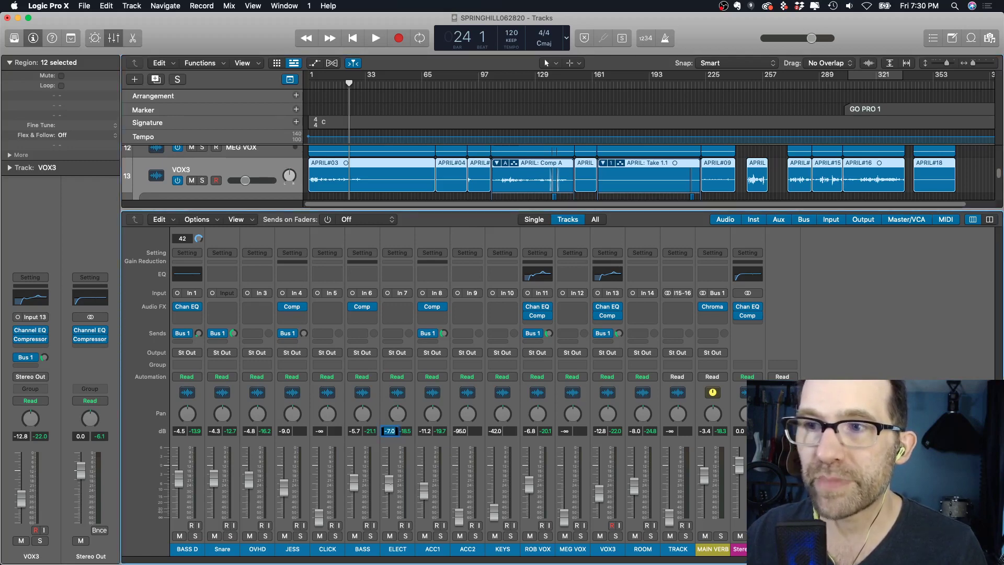
pyautogui.moveTo(423, 489); pyautogui.dragTo(424, 493)
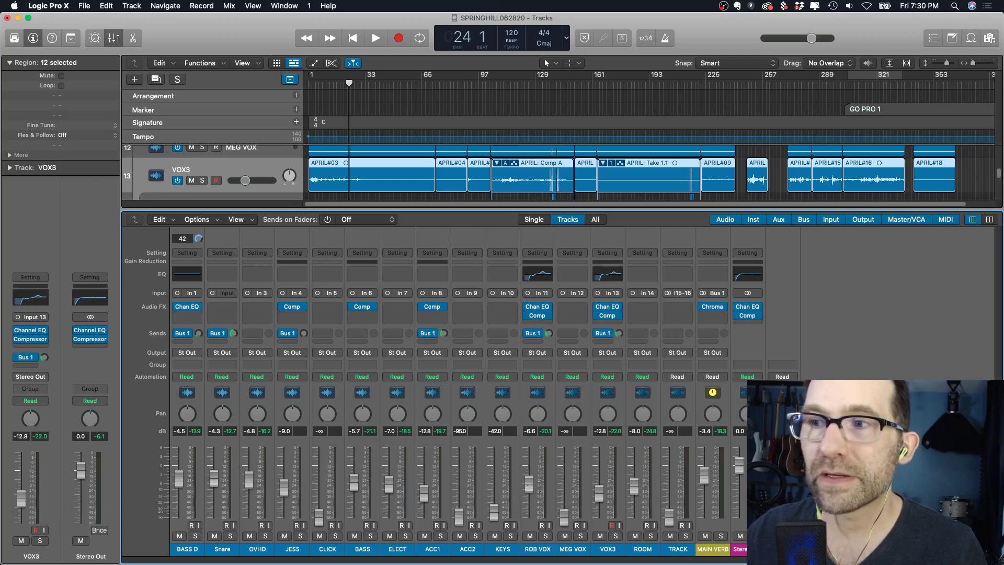
# Set the Input 11 vocal channel's fader to -6.4 dB and the ELECT channel's fader to -10.2 dB
pyautogui.moveTo(529, 485); pyautogui.dragTo(529, 482)
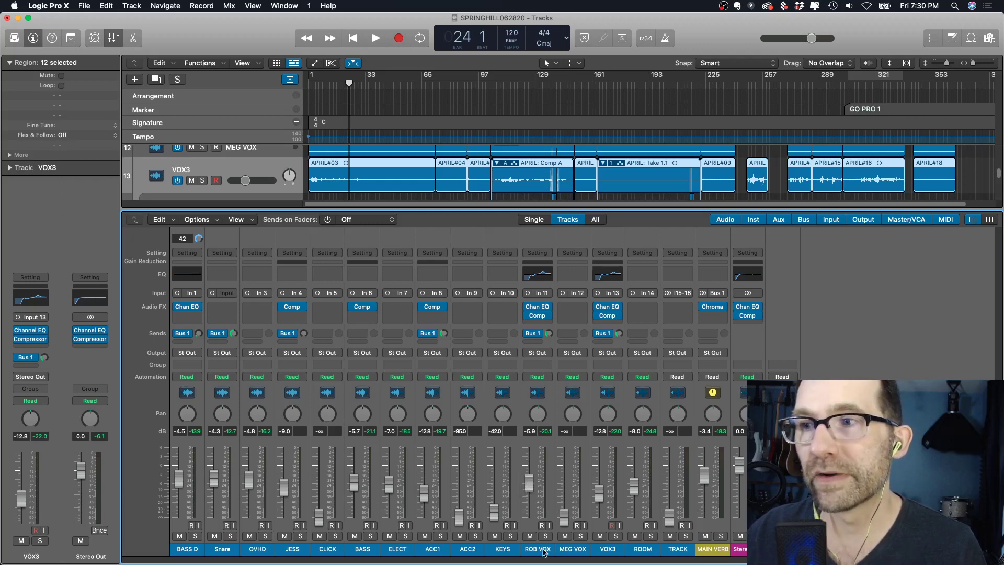
pyautogui.moveTo(533, 489); pyautogui.dragTo(532, 492)
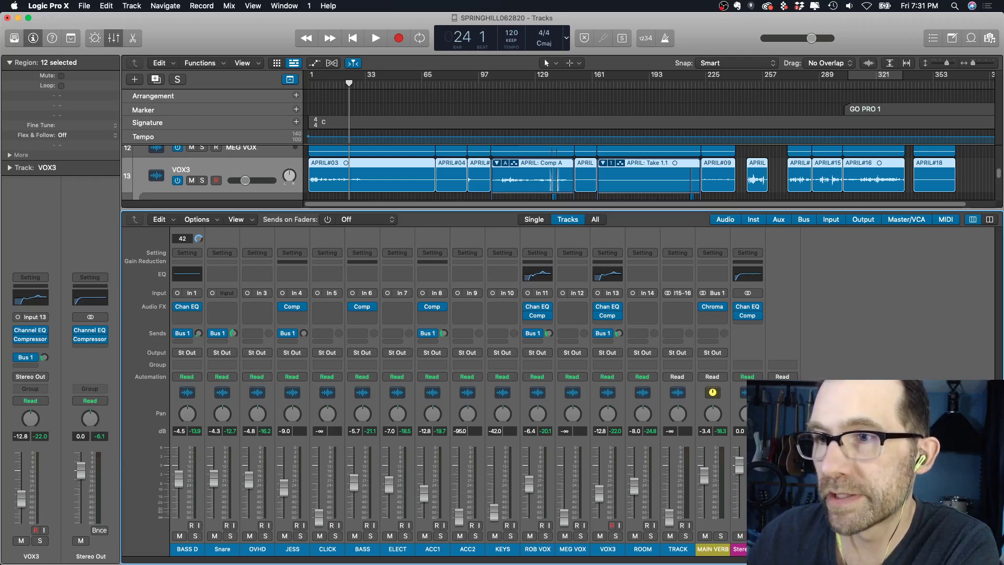
pyautogui.moveTo(389, 484); pyautogui.dragTo(389, 480)
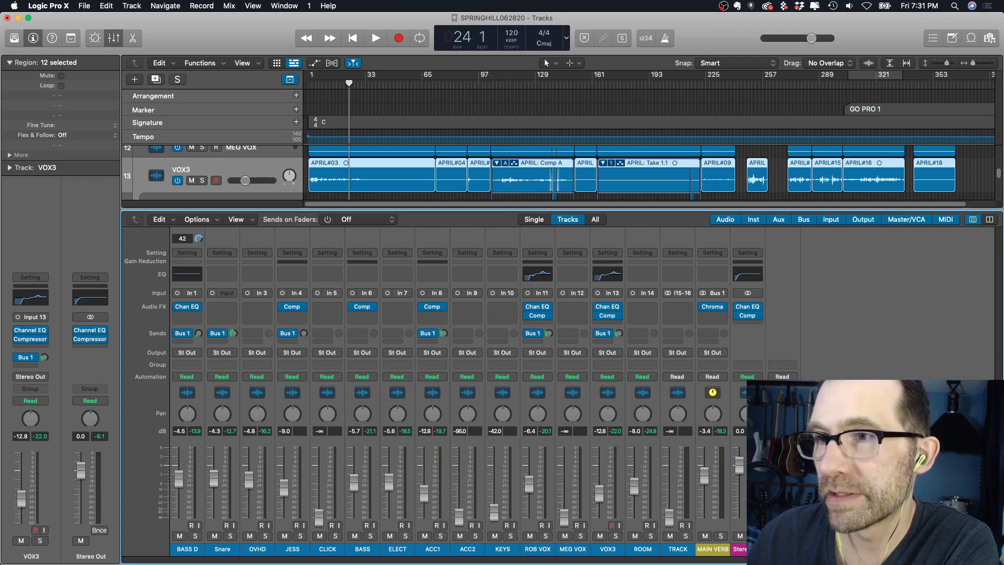
pyautogui.moveTo(389, 480); pyautogui.dragTo(392, 494)
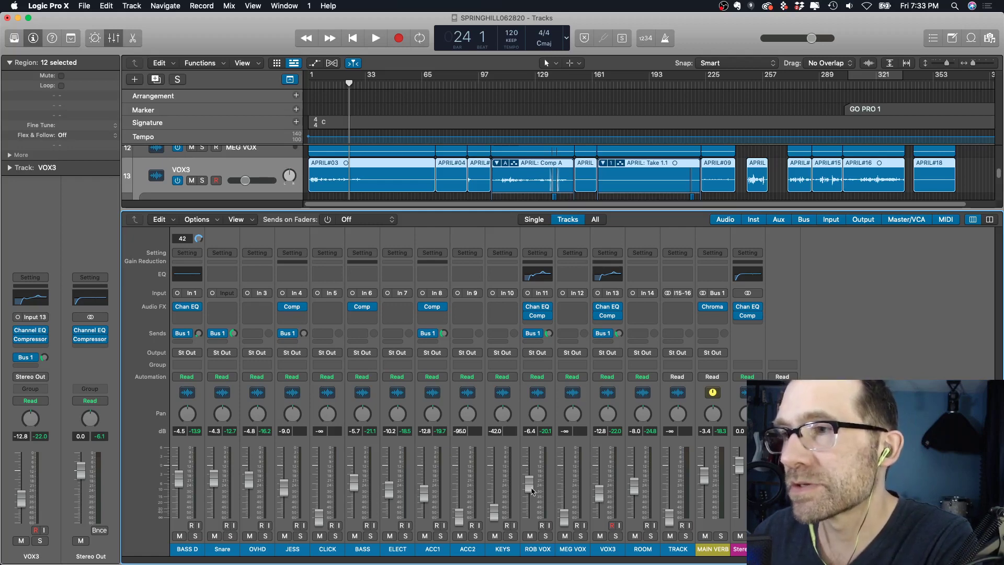
# Rebalance the two vocals, bringing the Input 11 channel's fader to -9.2 dB and the Input 12 channel's fader up to -4.2 dB
pyautogui.moveTo(530, 482); pyautogui.dragTo(529, 490)
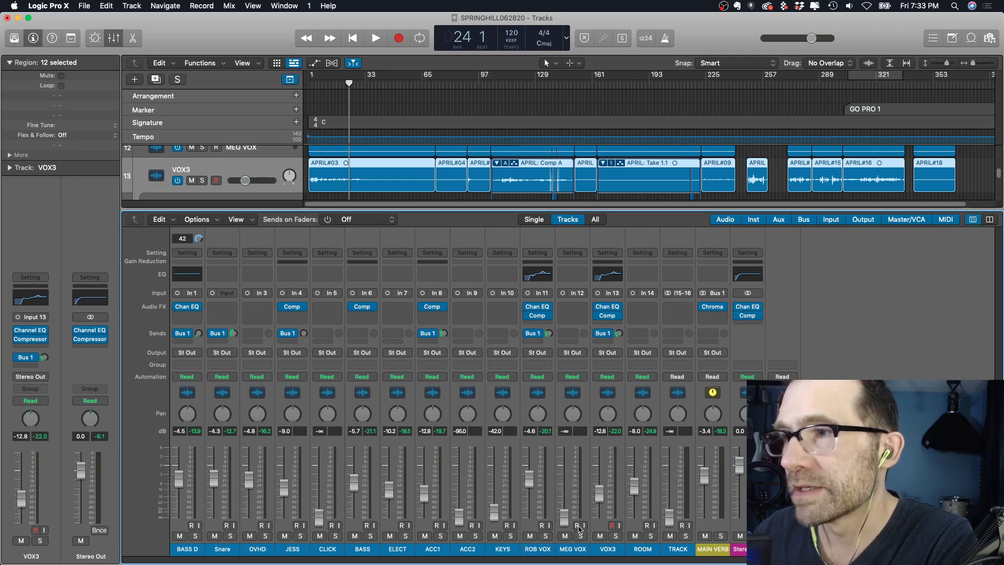
pyautogui.moveTo(568, 519); pyautogui.dragTo(565, 494)
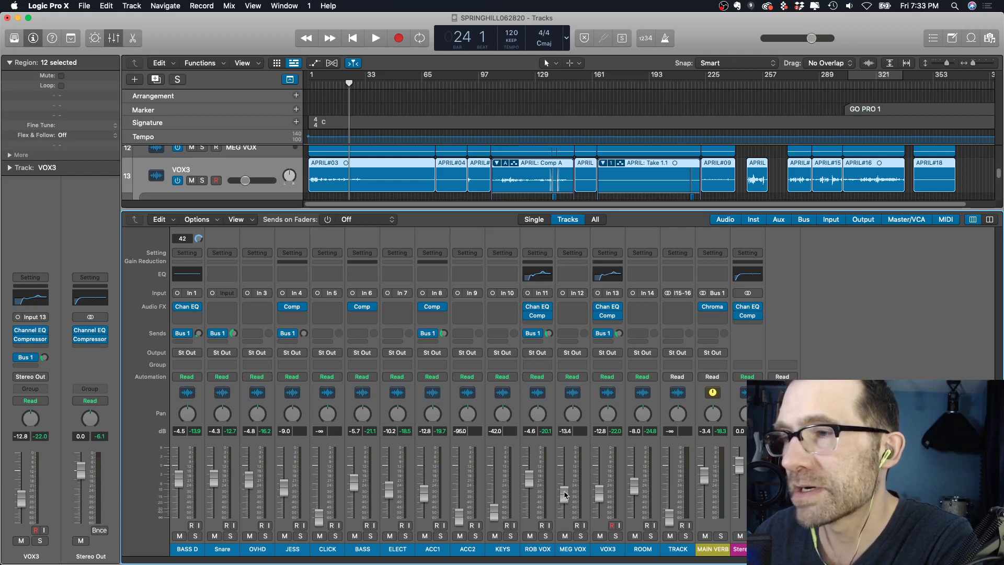
pyautogui.moveTo(565, 494); pyautogui.dragTo(529, 487)
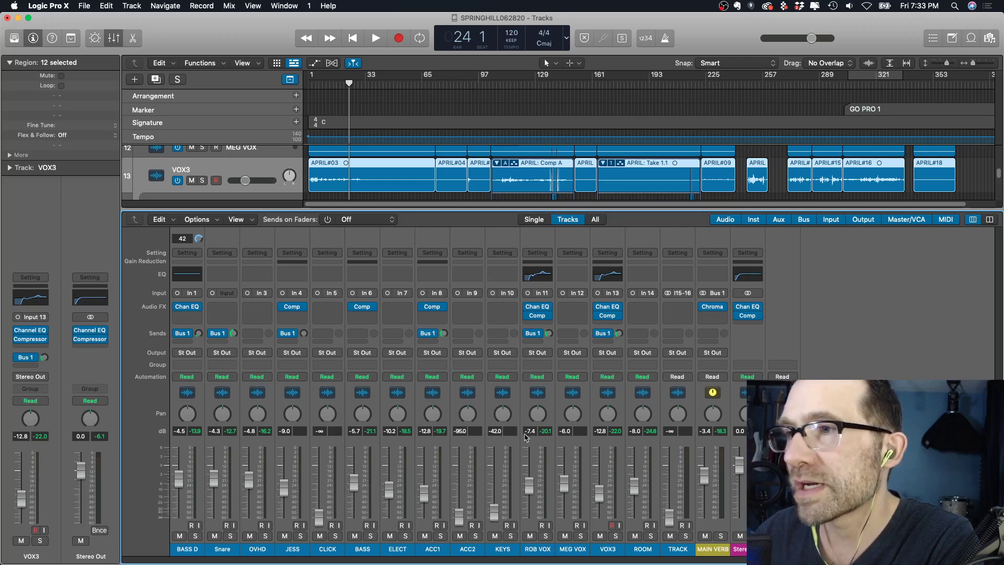
pyautogui.moveTo(529, 484); pyautogui.dragTo(563, 482)
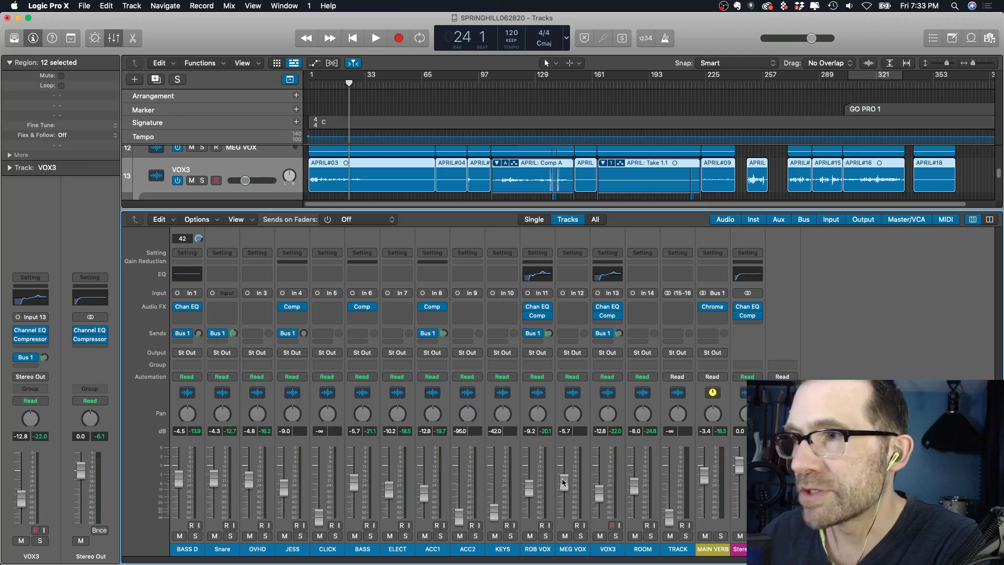
pyautogui.moveTo(564, 482); pyautogui.dragTo(564, 476)
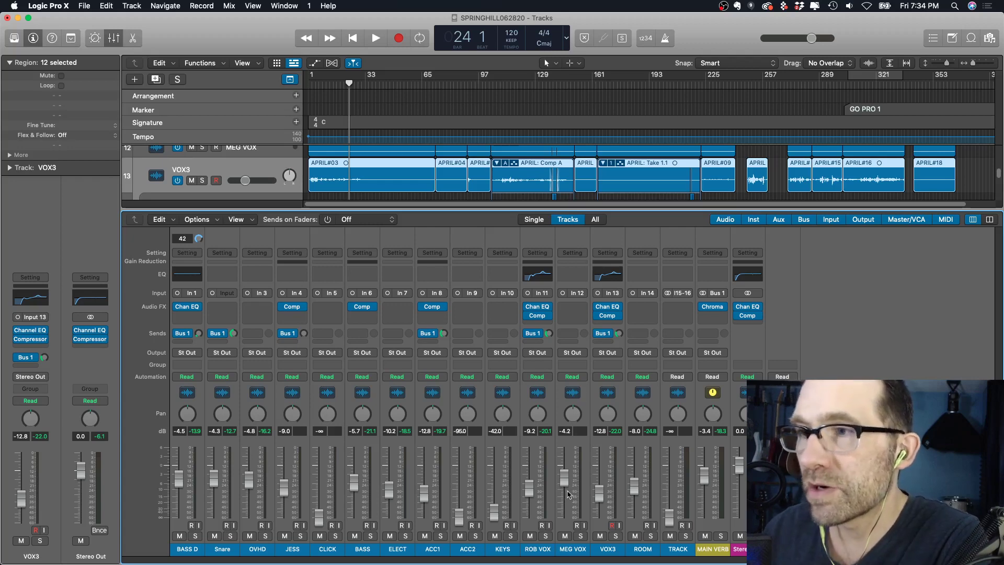
# Lower the channel faders to -11.0 dB on Input 11, -14.0 dB on VOX3 and -10.0 dB on ROOM
pyautogui.moveTo(564, 477); pyautogui.dragTo(600, 495)
pyautogui.moveTo(533, 492); pyautogui.dragTo(533, 495)
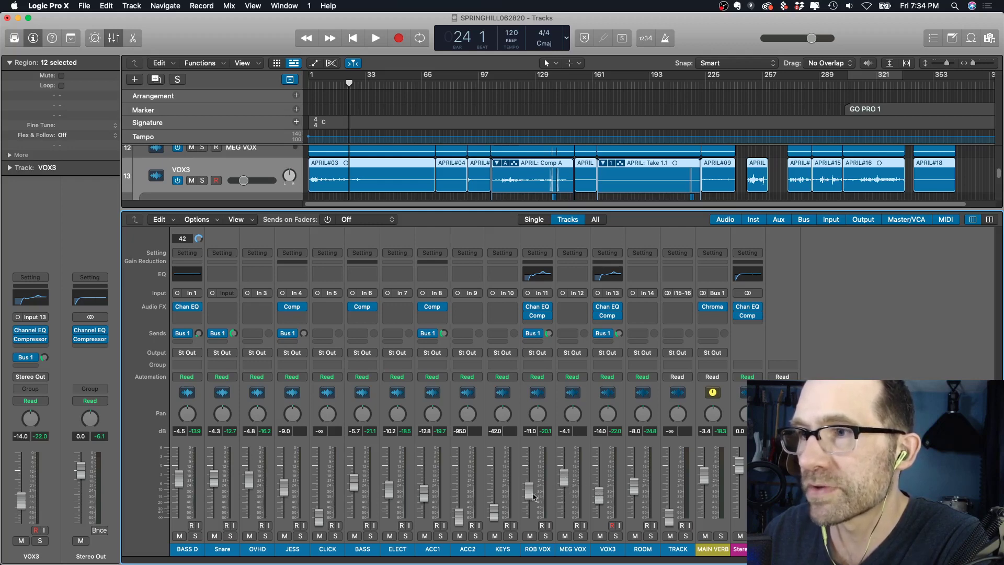
pyautogui.moveTo(633, 485); pyautogui.dragTo(634, 489)
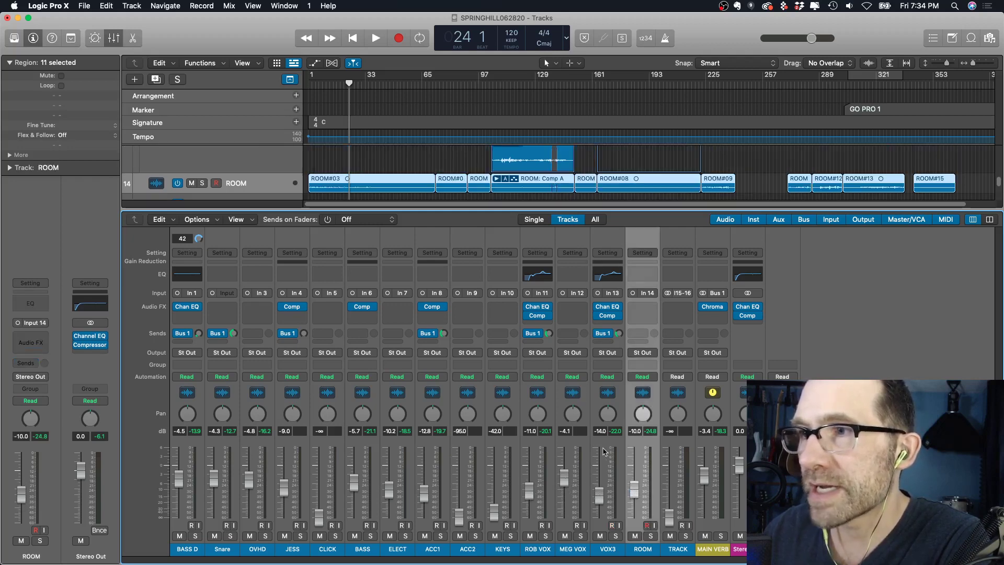
# Adjust the Input 12 vocal channel's fader to -6.4 dB and raise the VOX3 fader to -11.2 dB
pyautogui.moveTo(566, 486)
pyautogui.mouseDown()
pyautogui.moveTo(567, 471)
pyautogui.moveTo(567, 485)
pyautogui.mouseUp()
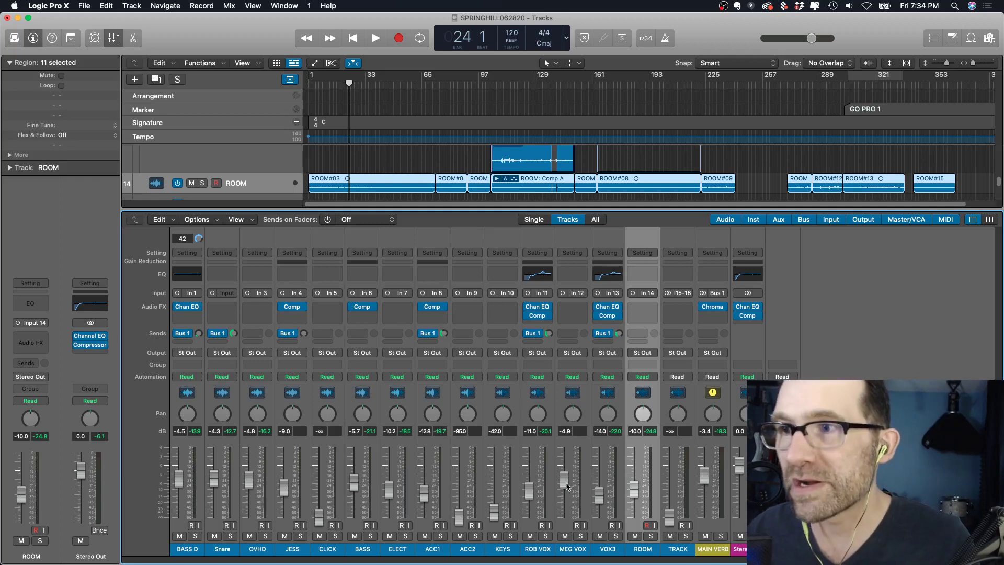
pyautogui.moveTo(568, 487)
pyautogui.mouseDown()
pyautogui.moveTo(565, 502)
pyautogui.moveTo(565, 489)
pyautogui.mouseUp()
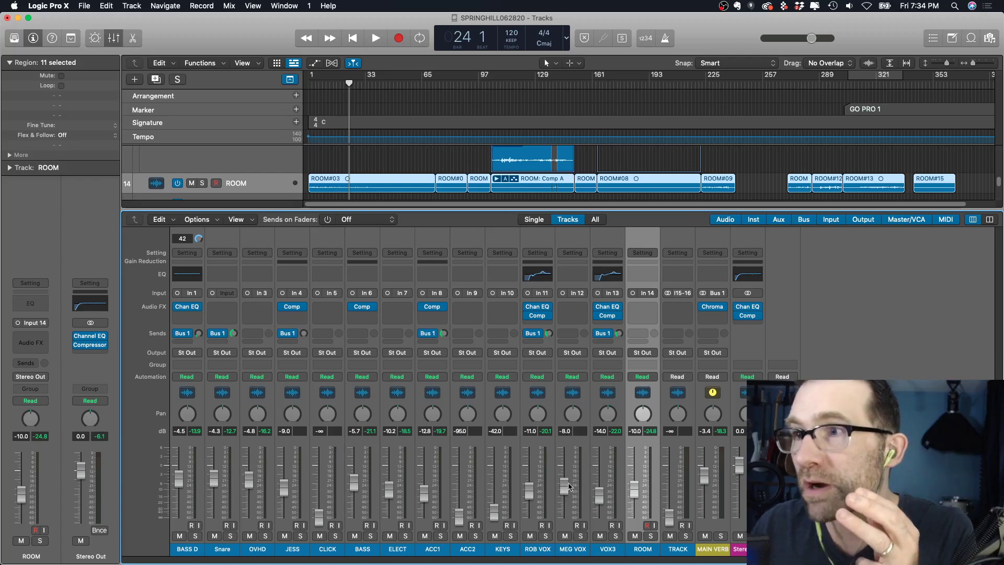
pyautogui.moveTo(567, 489); pyautogui.dragTo(602, 496)
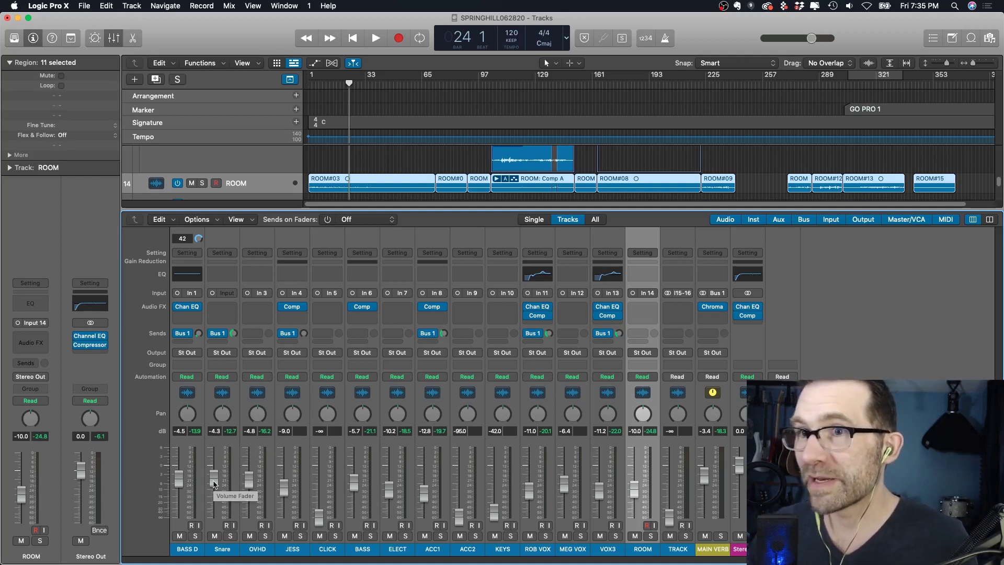
# Set the Snare channel's fader to -5.4 dB
pyautogui.moveTo(213, 484)
pyautogui.mouseDown()
pyautogui.moveTo(213, 506)
pyautogui.moveTo(219, 469)
pyautogui.mouseUp()
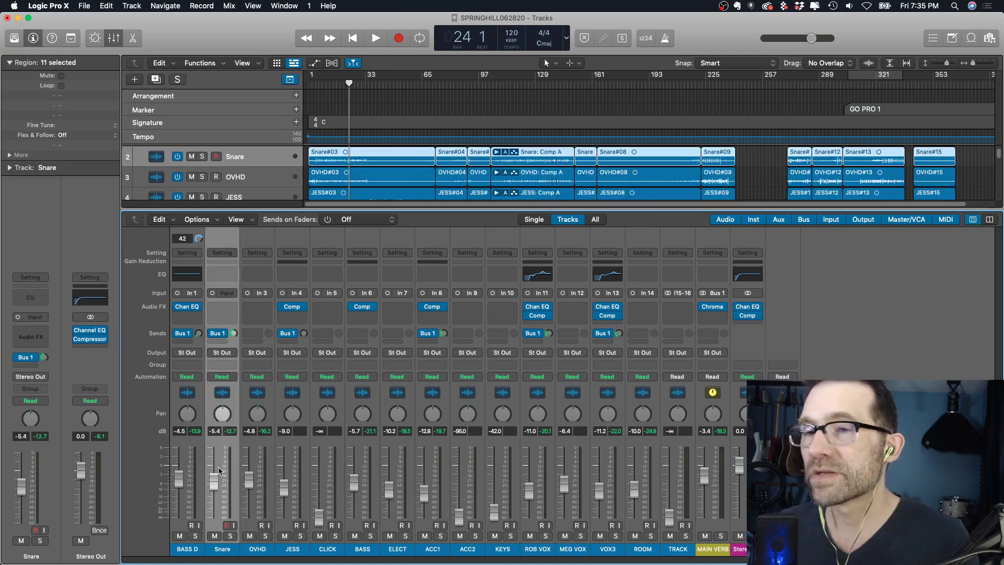